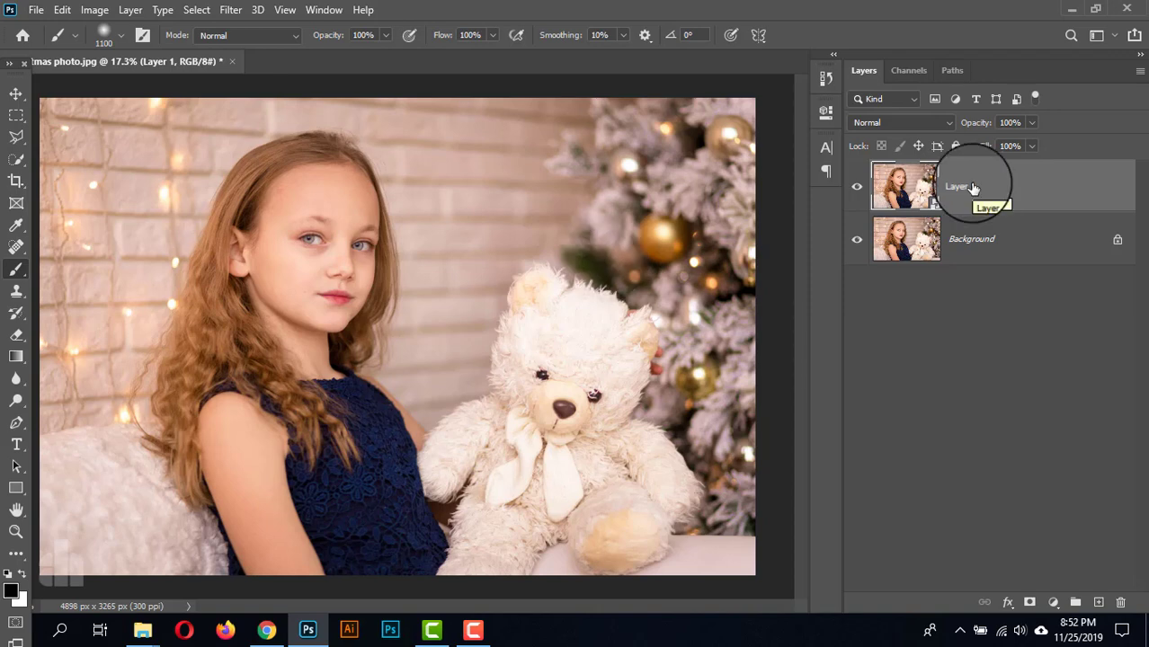
Apply the Camera Raw Filter to Layer 1 with Highlights lowered to -66.
click(230, 10)
click(264, 112)
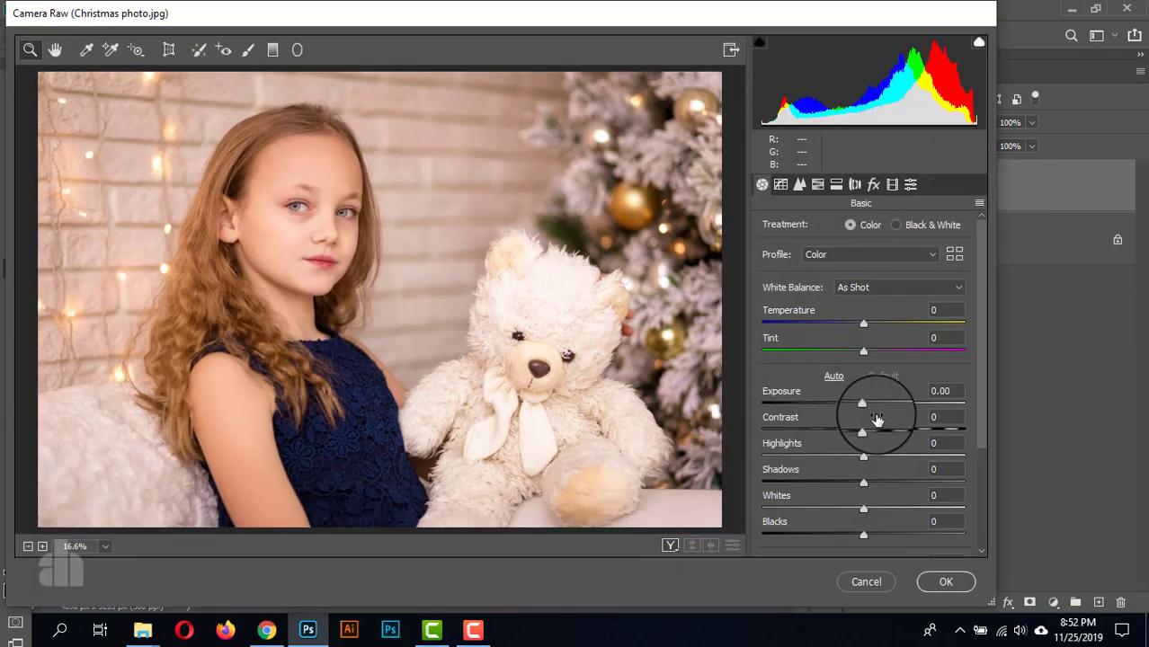
scroll(800, 438, down, 1)
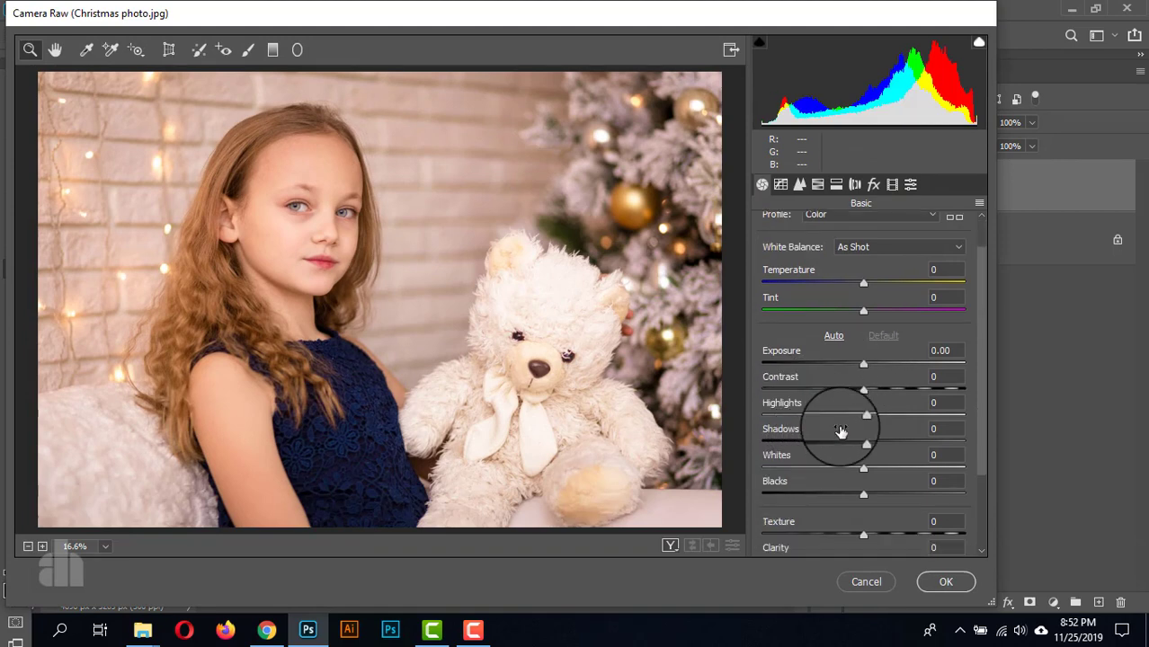
drag(861, 418, 771, 417)
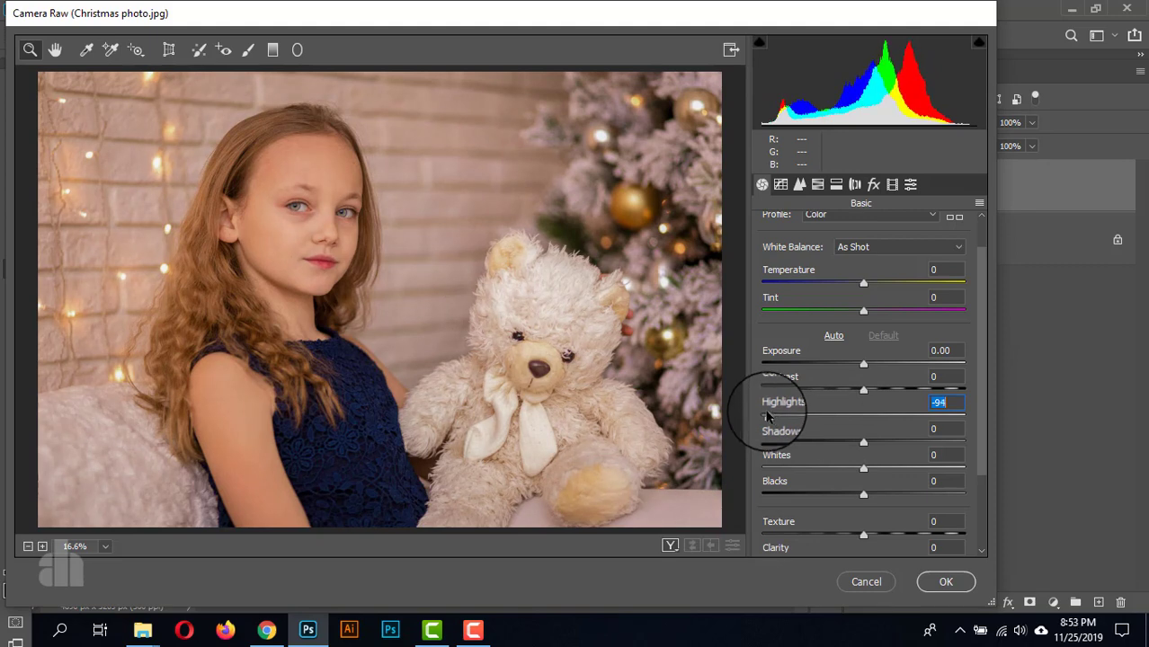
drag(769, 416, 793, 416)
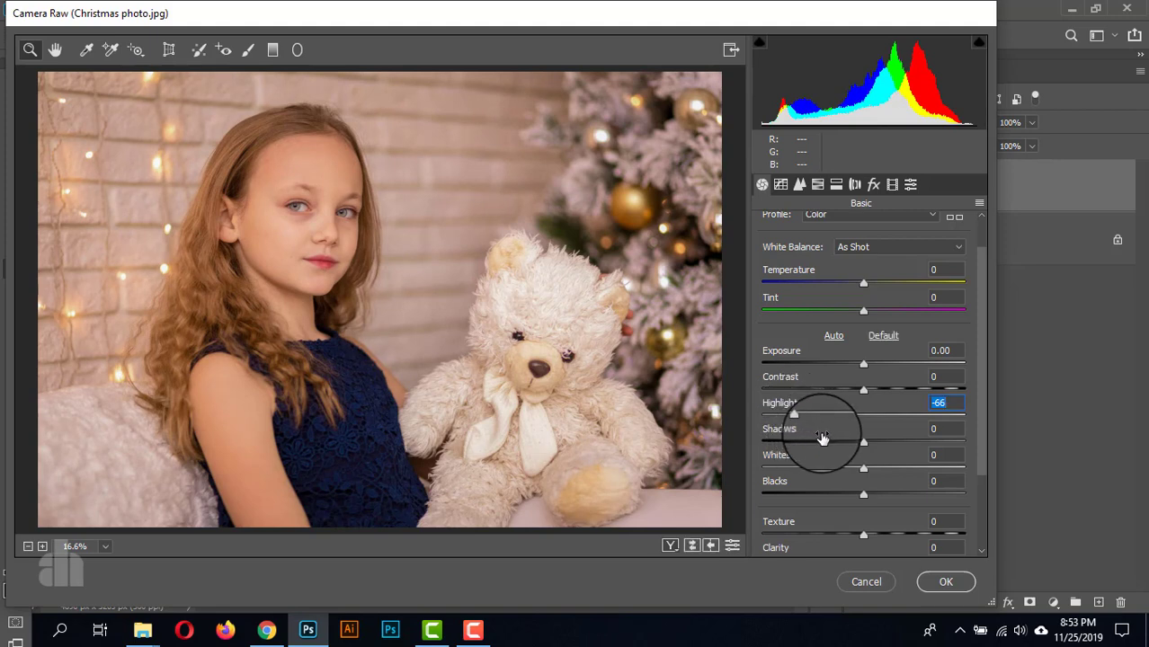
click(945, 582)
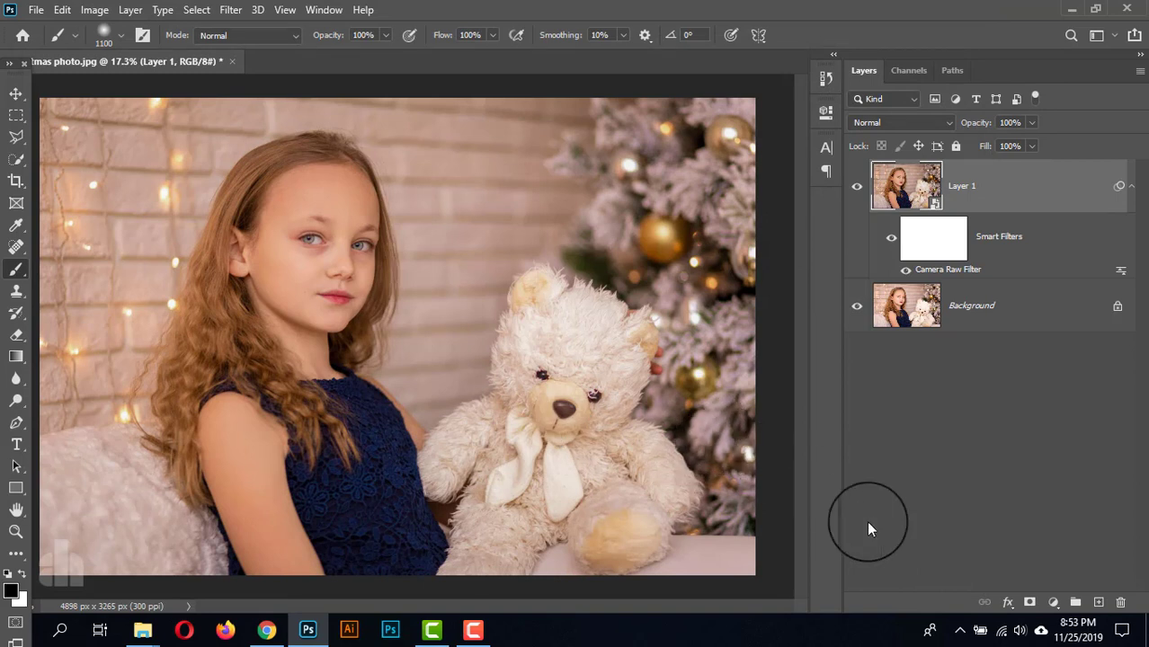
Add a white layer mask to Layer 1 and choose the Soft Round brush.
click(1029, 602)
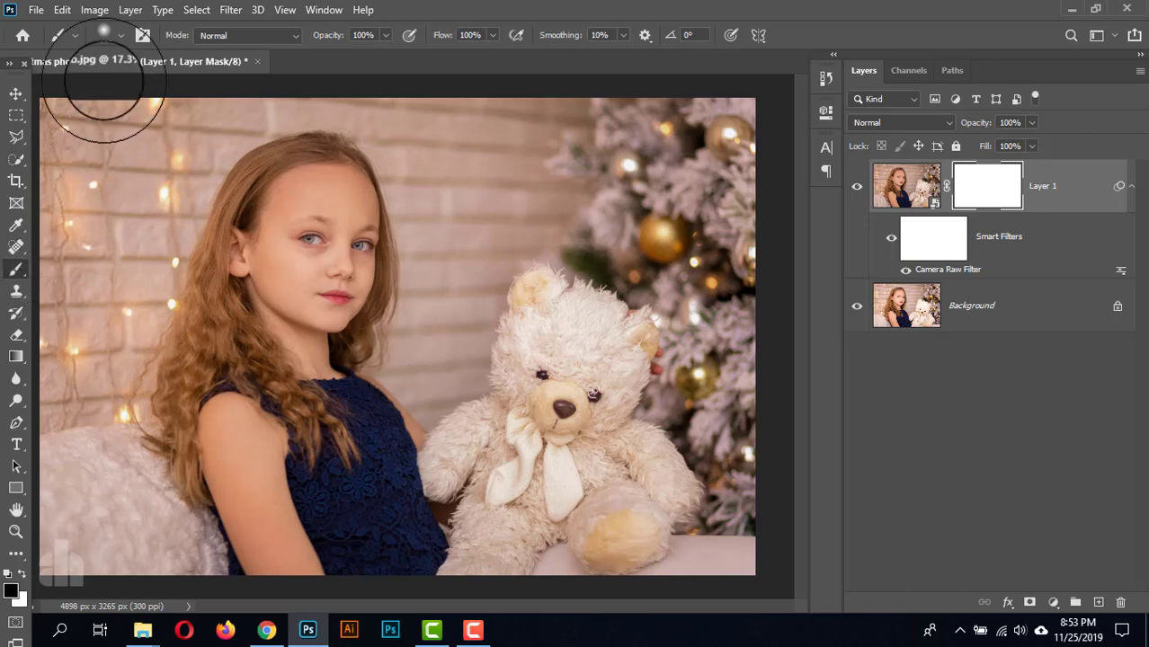
click(104, 35)
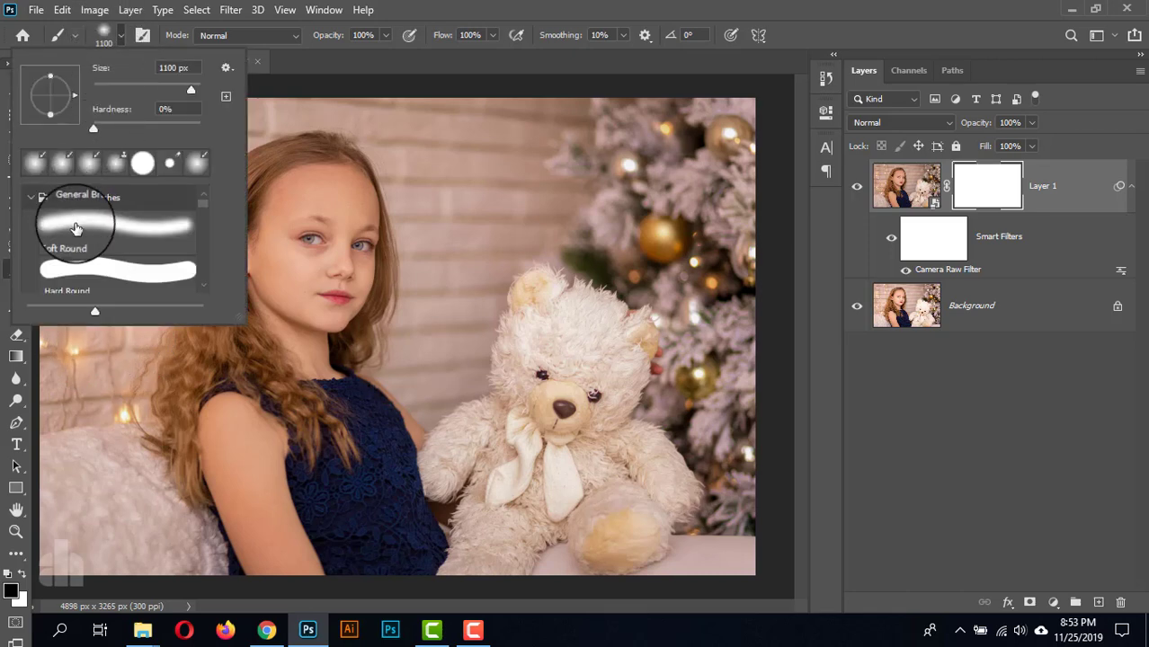
key(Escape)
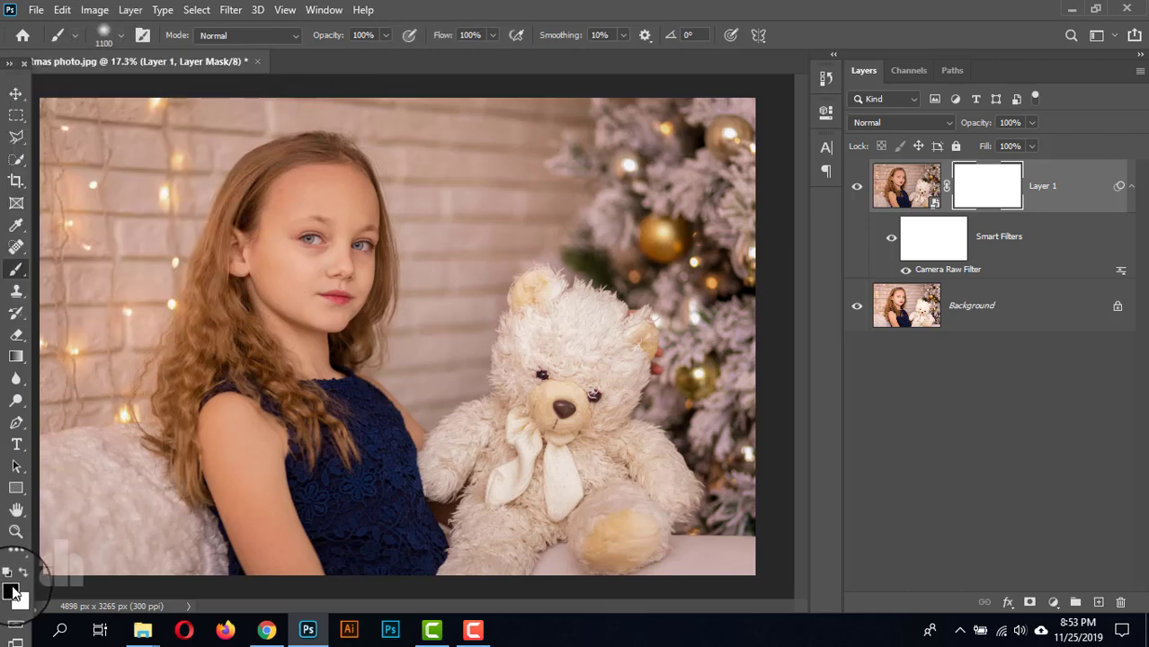
Reduce the brush size to 200 px and set its opacity to 13%.
key([)
key([)
key([)
key([)
key([)
key([)
key([)
key([)
key([)
scroll(301, 216, up, 2)
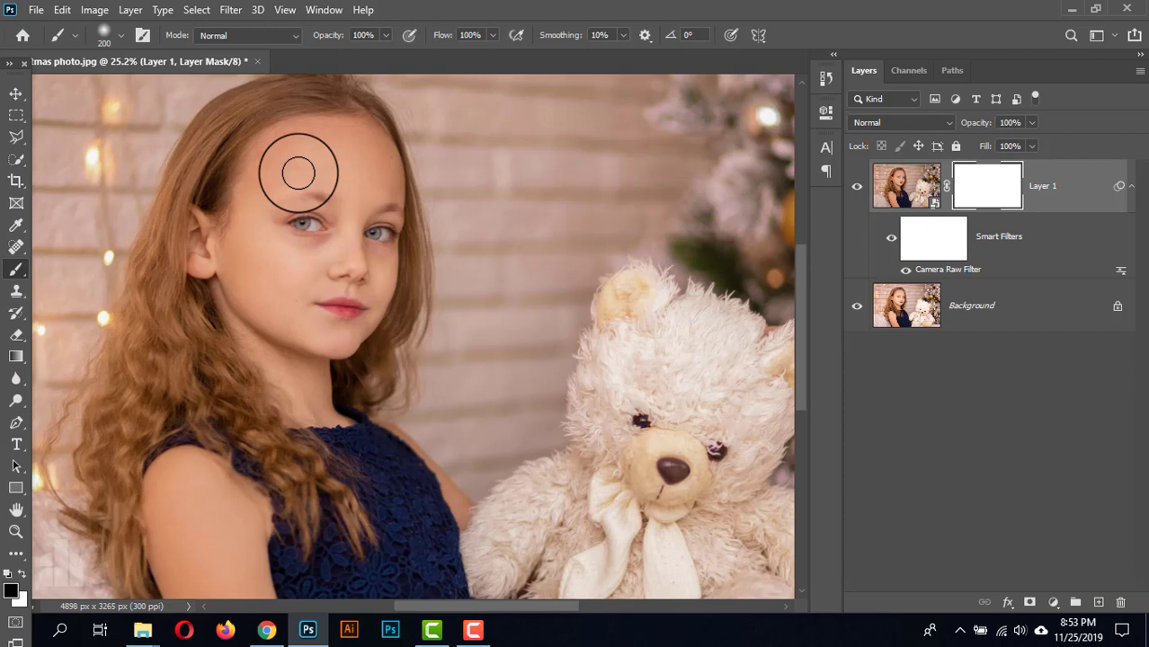
scroll(298, 172, up, 1)
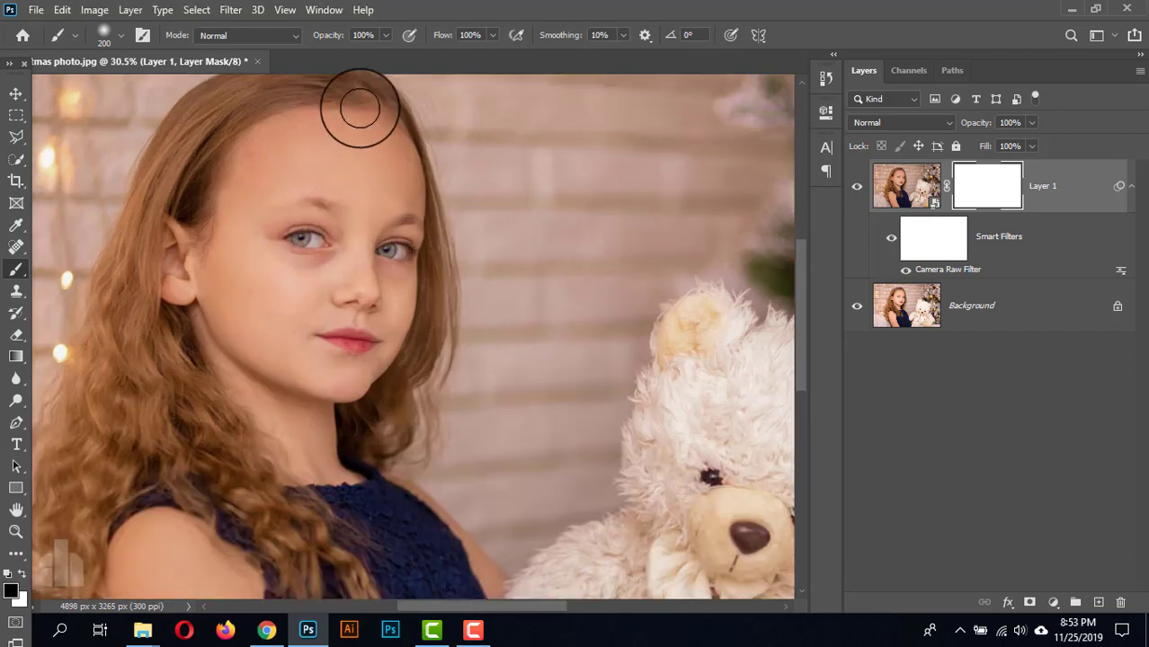
drag(385, 35, 318, 53)
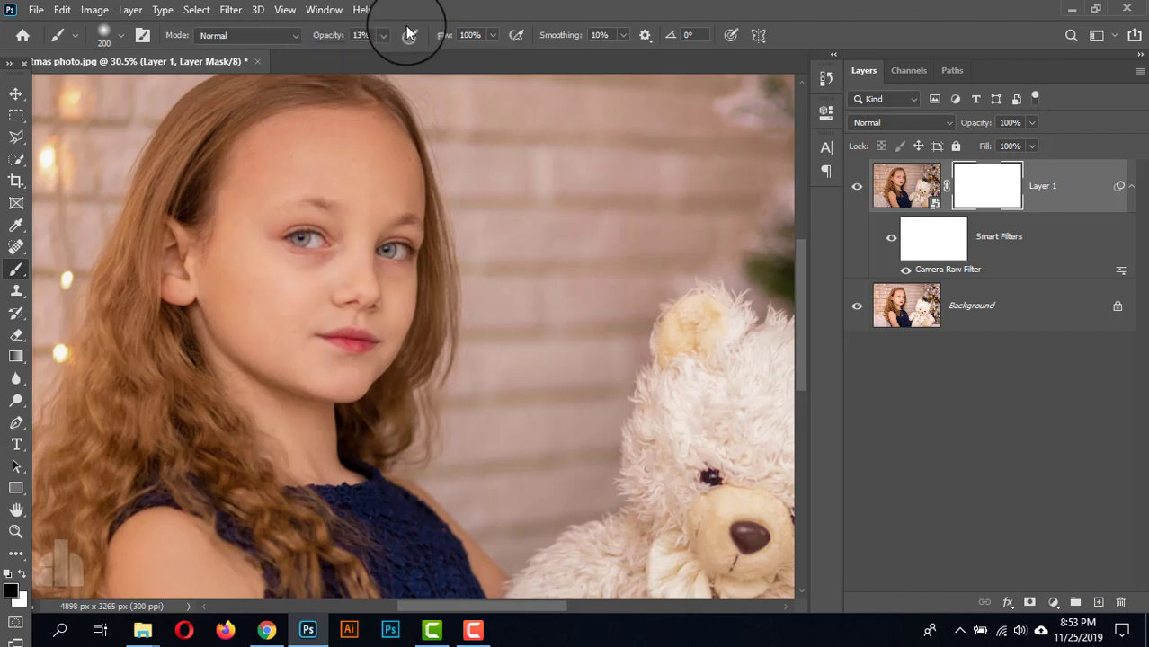
Paint black on Layer 1's mask over the girl's forehead, nose and cheeks, varying the brush size between 125 and 250 px.
key(bracketright)
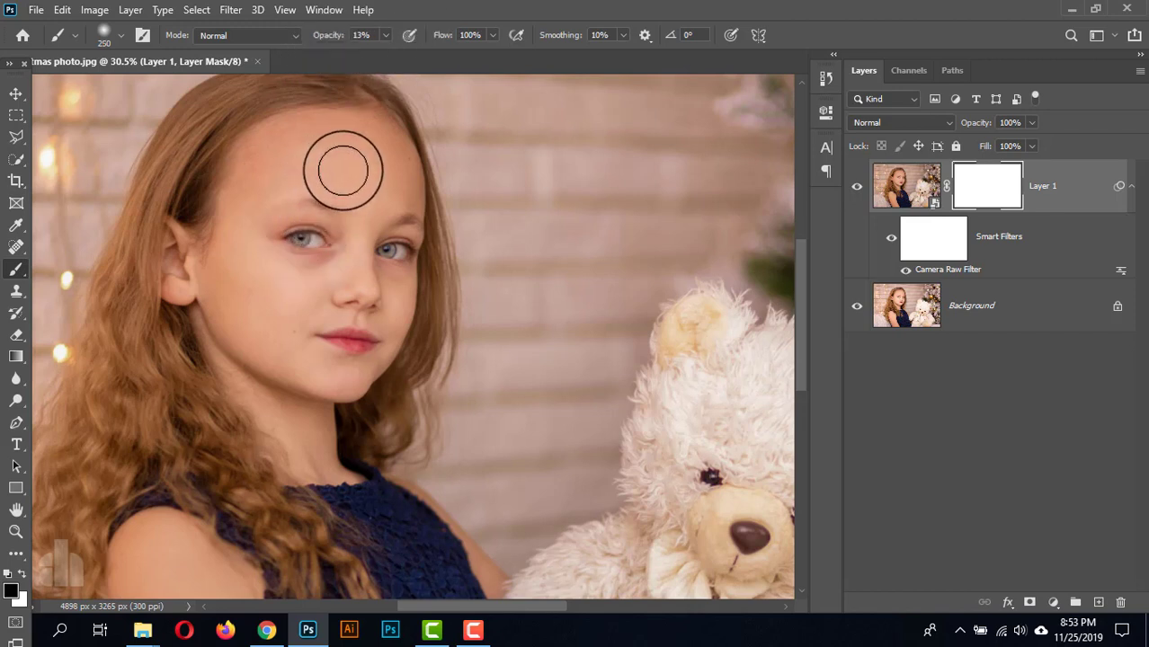
mouse_move(324, 163)
mouse_down()
mouse_move(268, 177)
mouse_move(336, 141)
mouse_up()
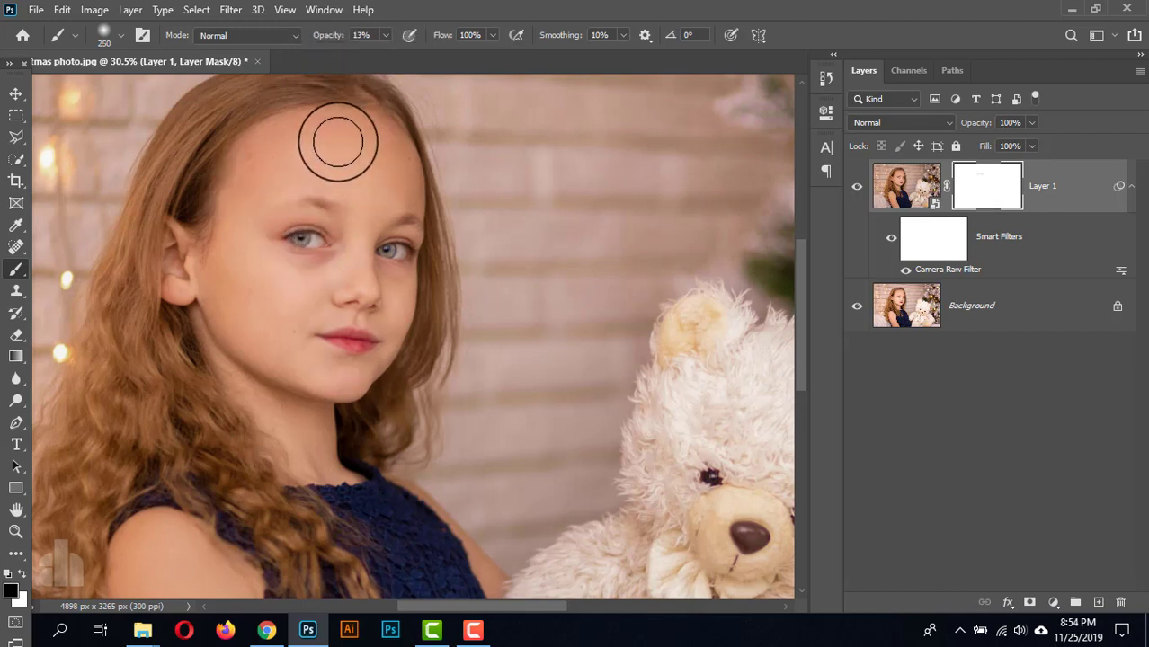
key(bracketleft)
key(bracketleft)
key(bracketleft)
key(bracketleft)
key(bracketleft)
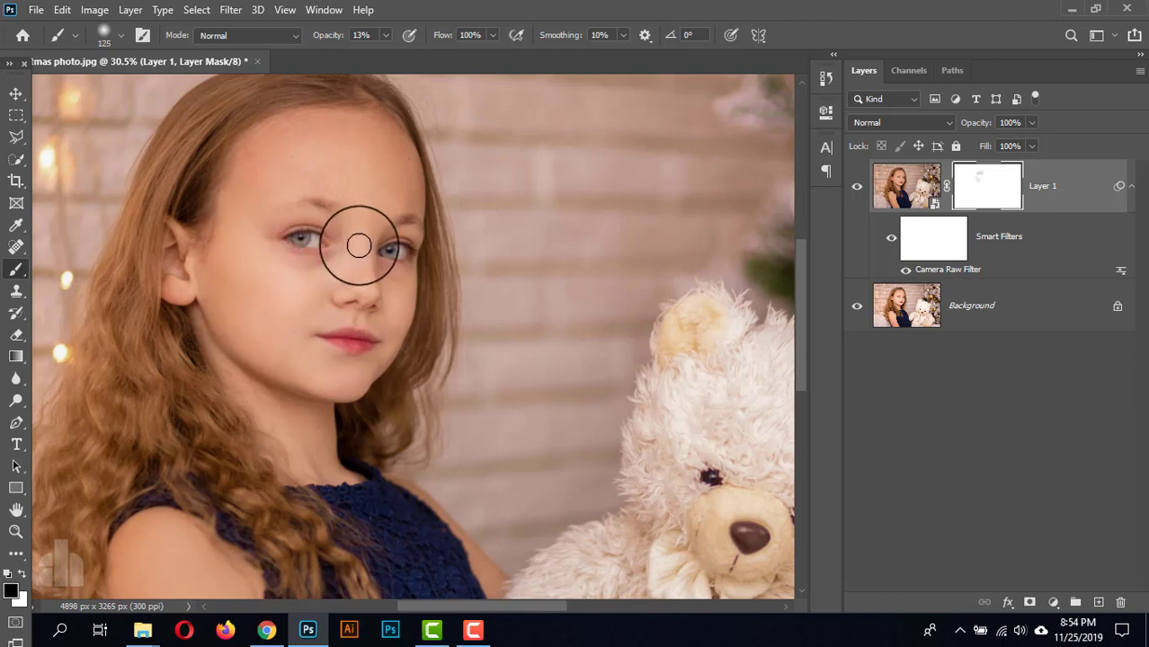
key(bracketright)
key(bracketright)
key(bracketright)
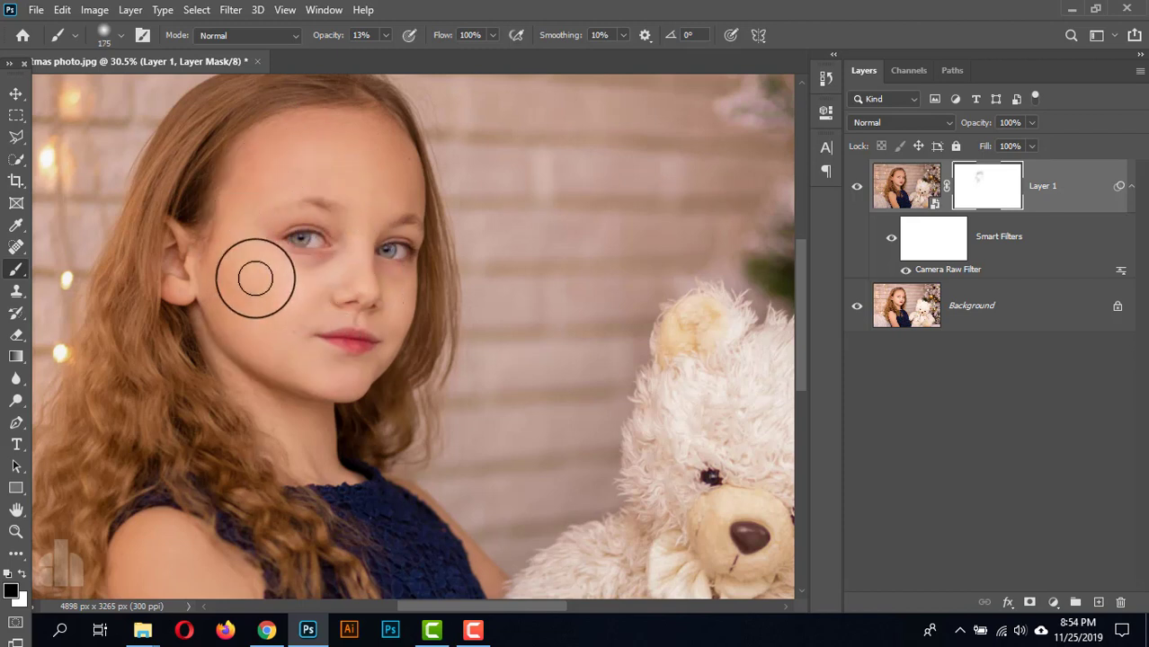
key(bracketleft)
key(bracketleft)
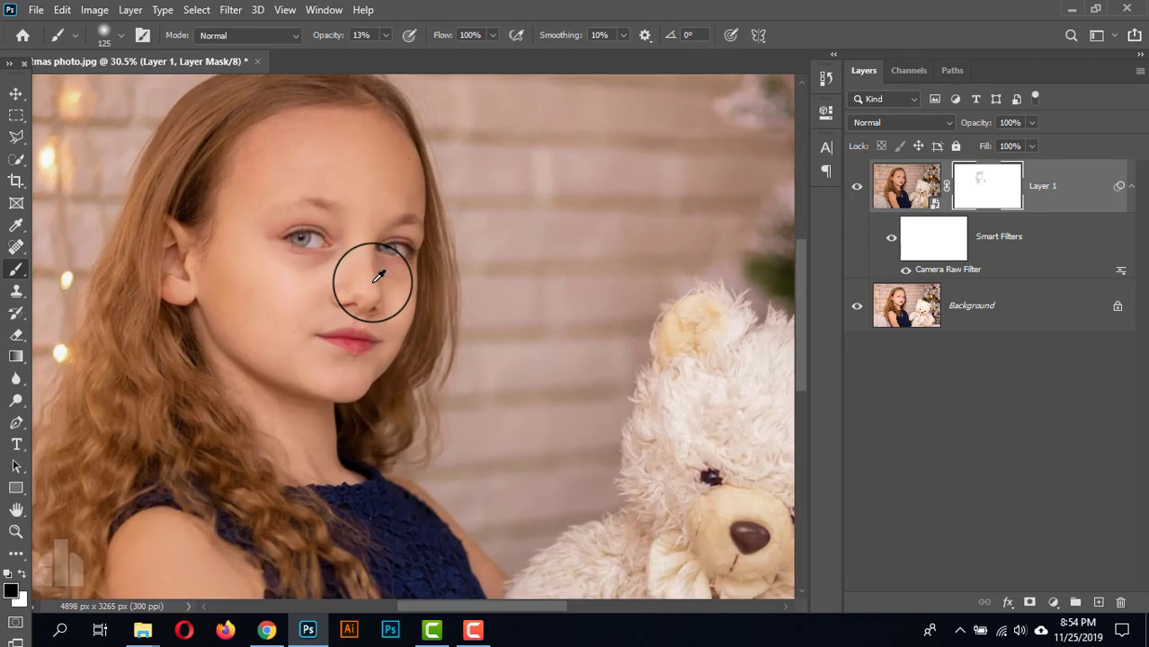
Hide Layer 1 and show it again to compare the face before and after the edit.
drag(378, 276, 408, 277)
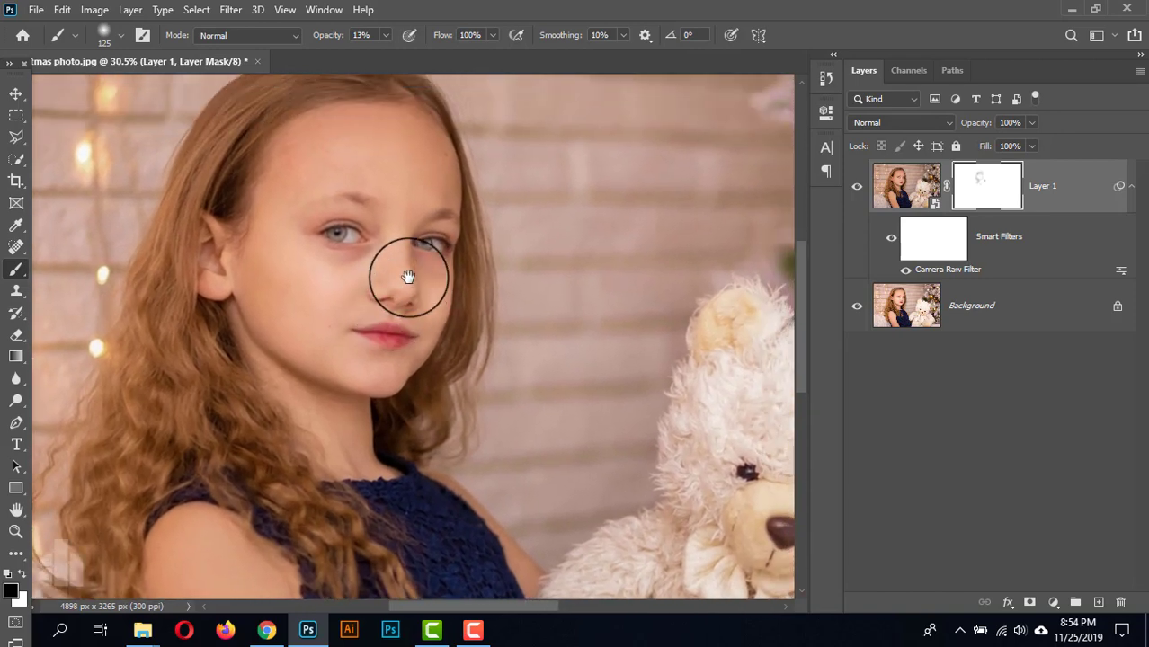
click(857, 189)
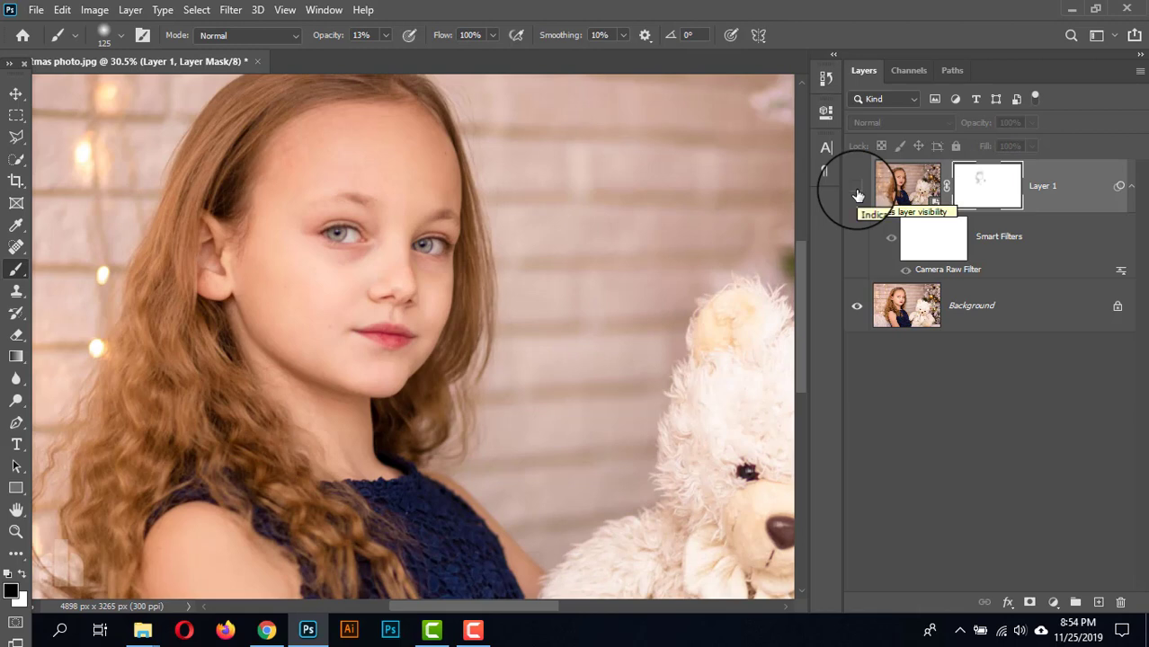
click(856, 189)
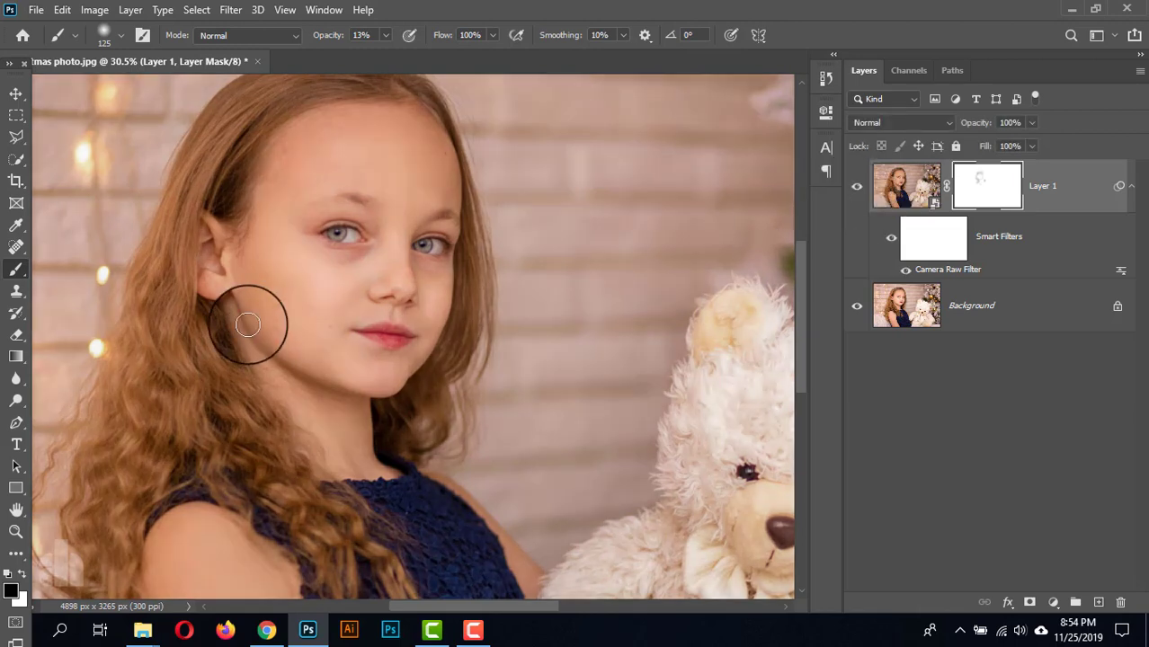
drag(350, 198, 391, 229)
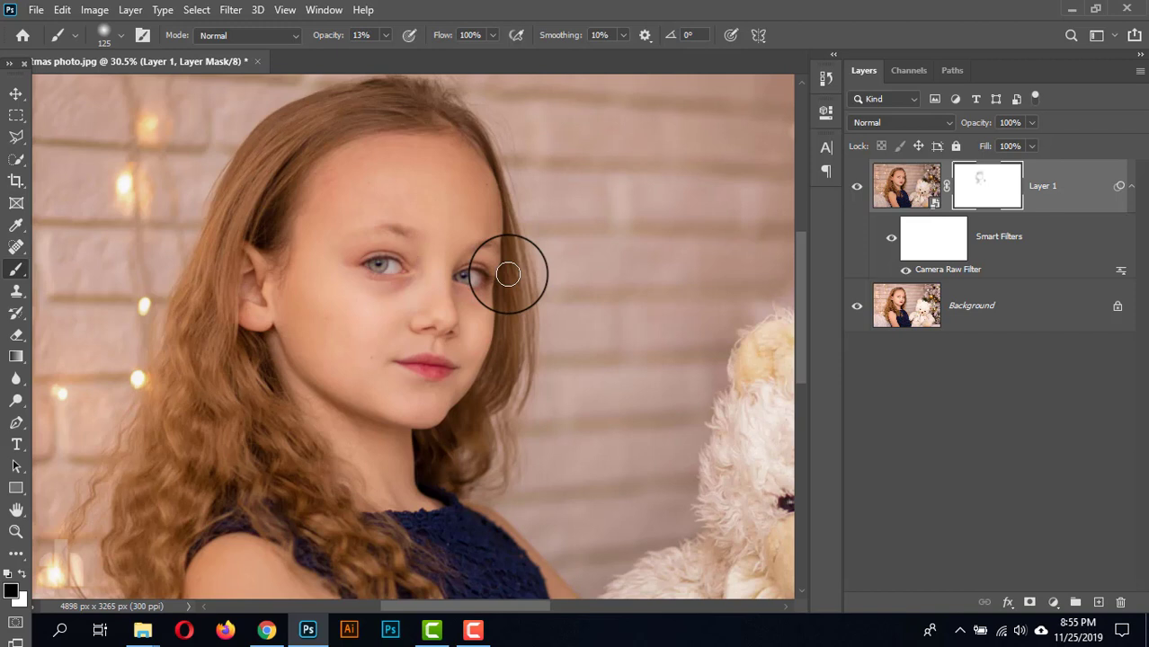
Stamp all visible layers into a new top layer and convert it to a smart object.
key(ctrl+shift+alt+e)
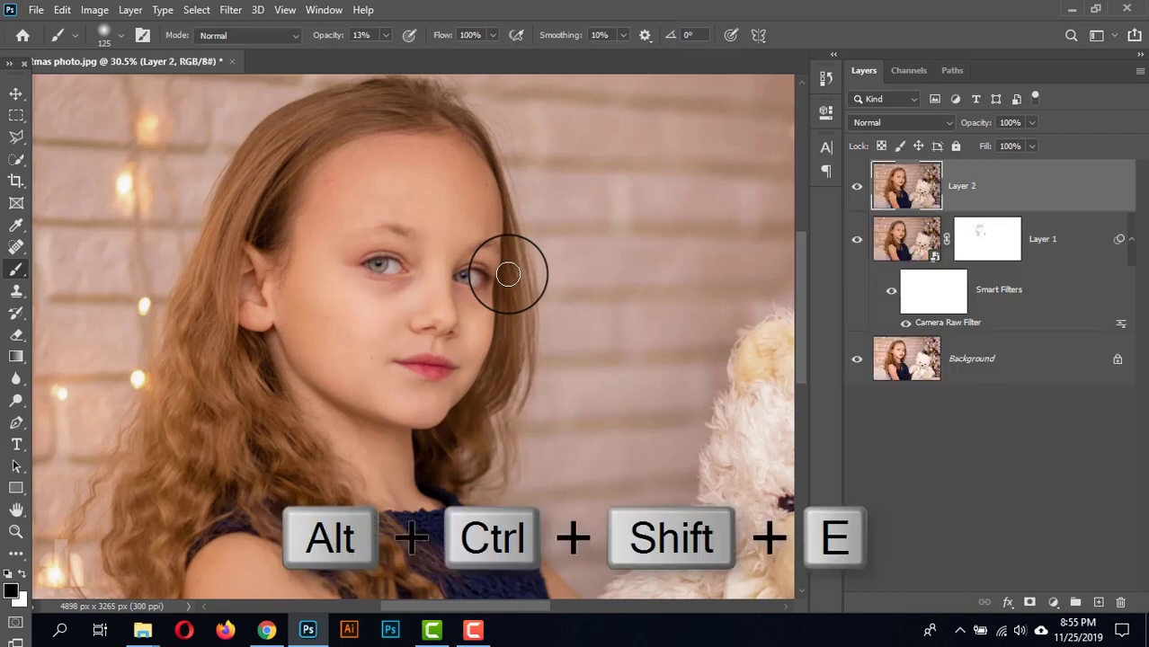
right_click(988, 197)
click(827, 235)
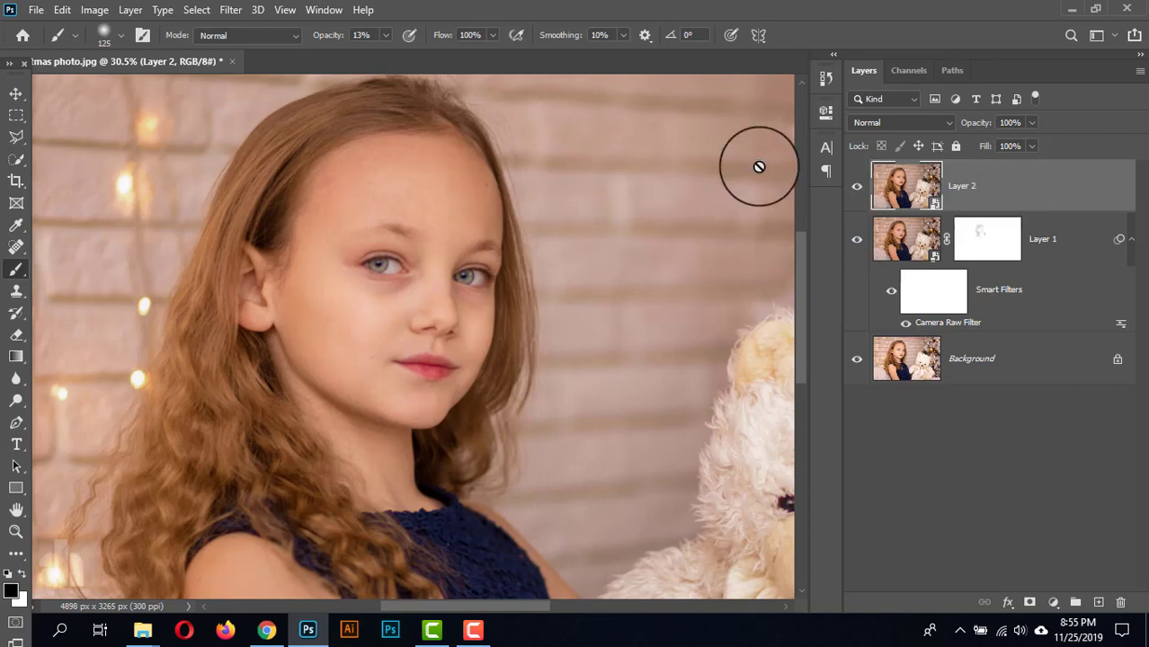
Apply the Camera Raw Filter to Layer 2 with Contrast at +17 and Texture at +100.
click(230, 10)
click(258, 112)
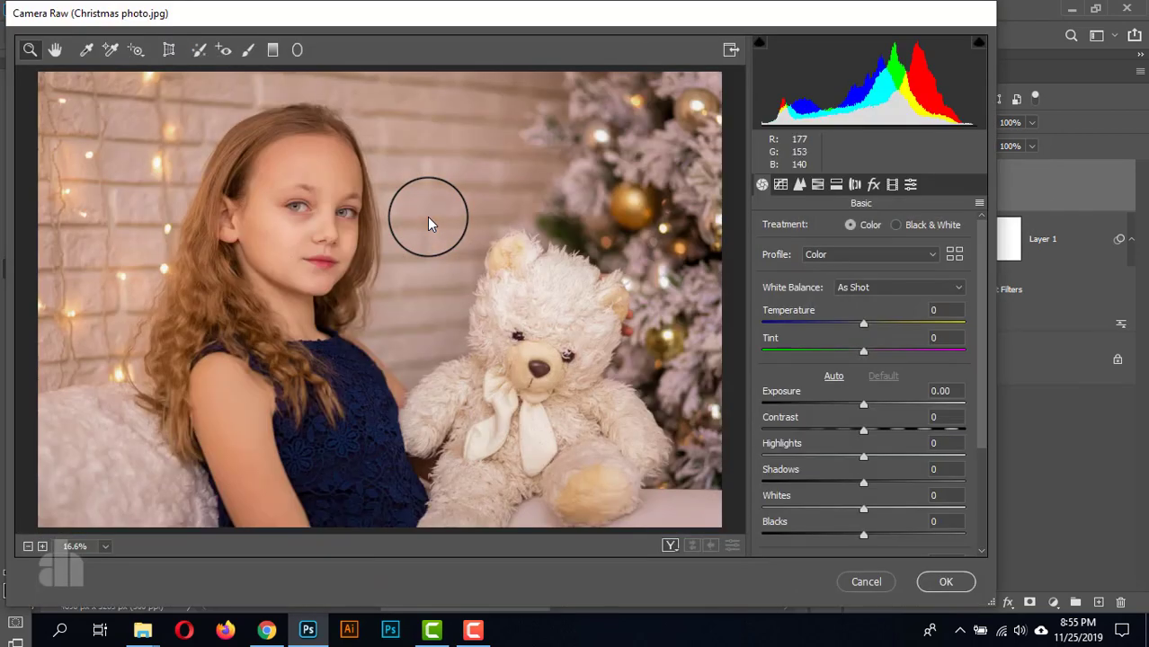
scroll(865, 341, down, 3)
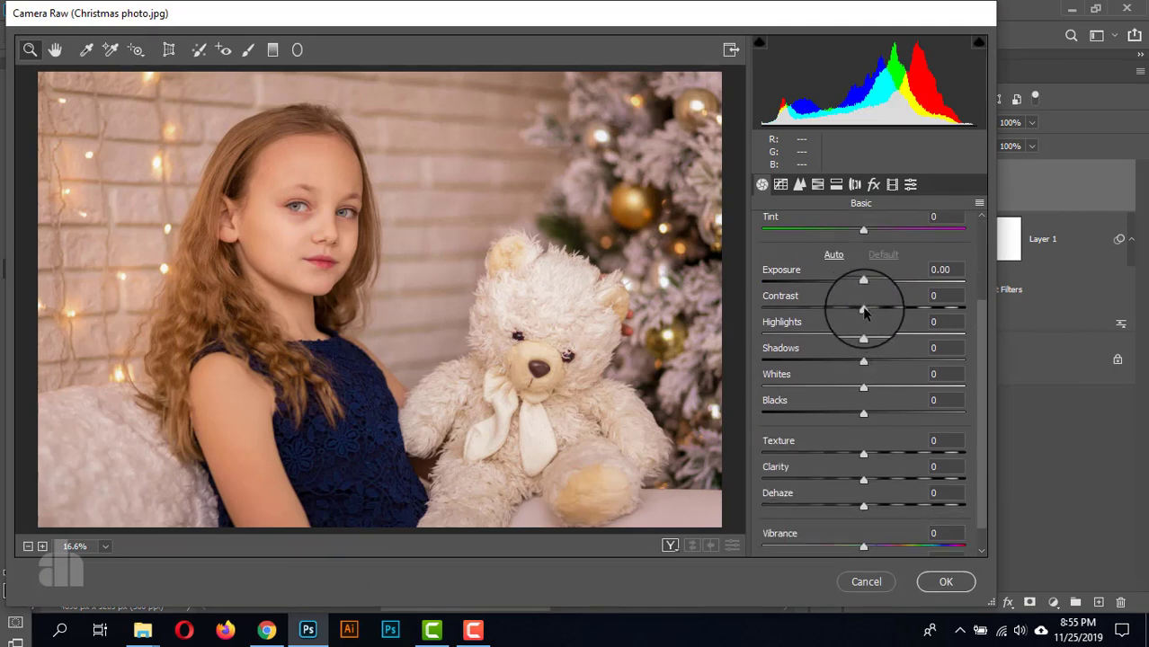
drag(863, 306, 879, 308)
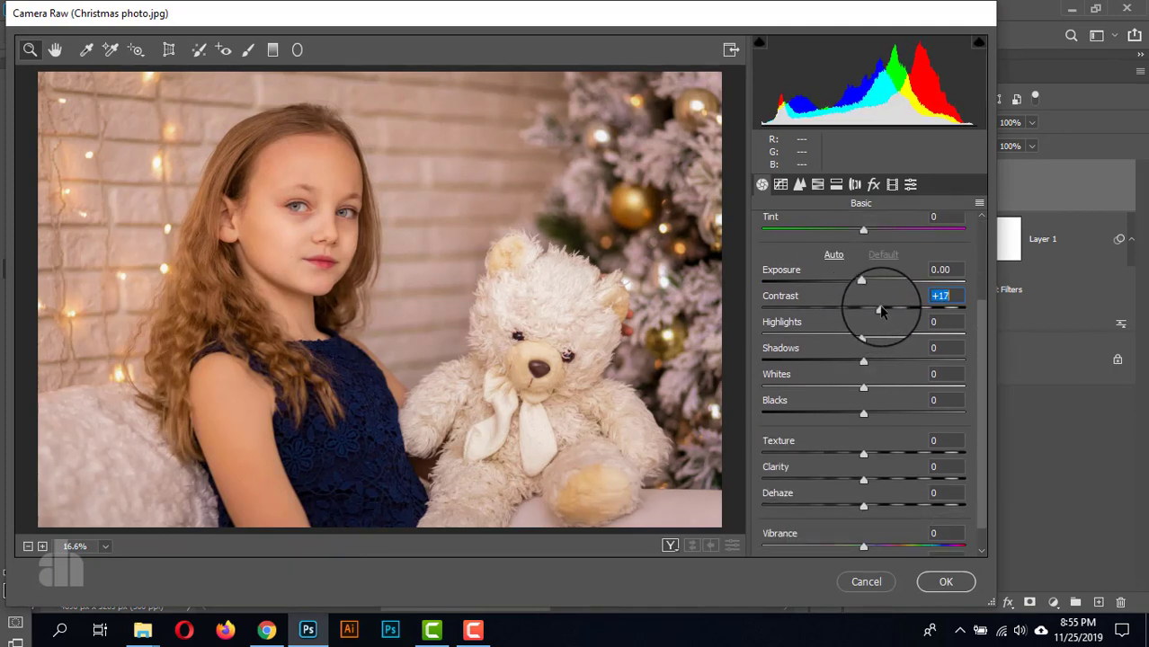
drag(863, 454, 975, 457)
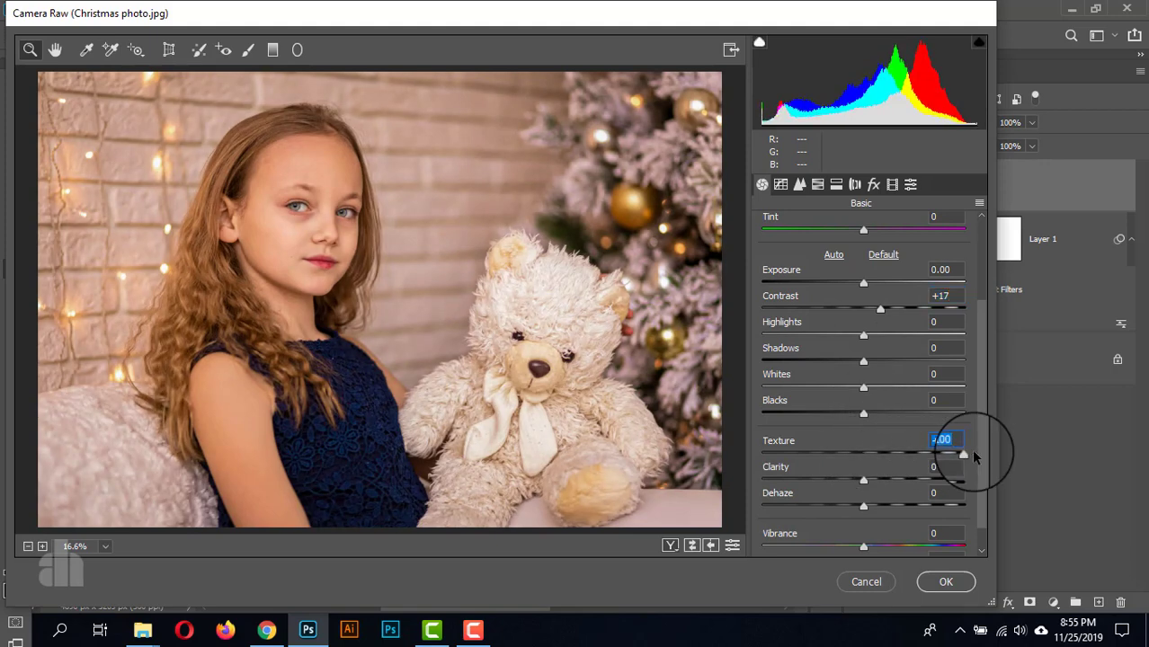
click(942, 582)
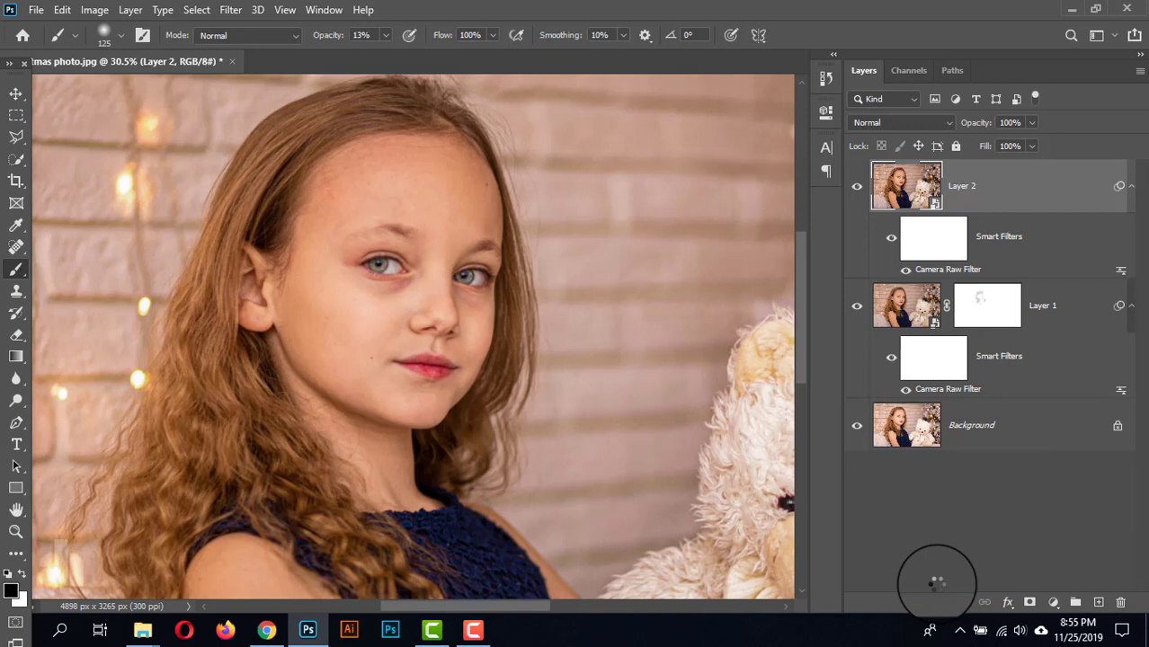
Add a black layer mask to Layer 2 and set up a white Soft Round brush at 100% opacity.
key(alt)
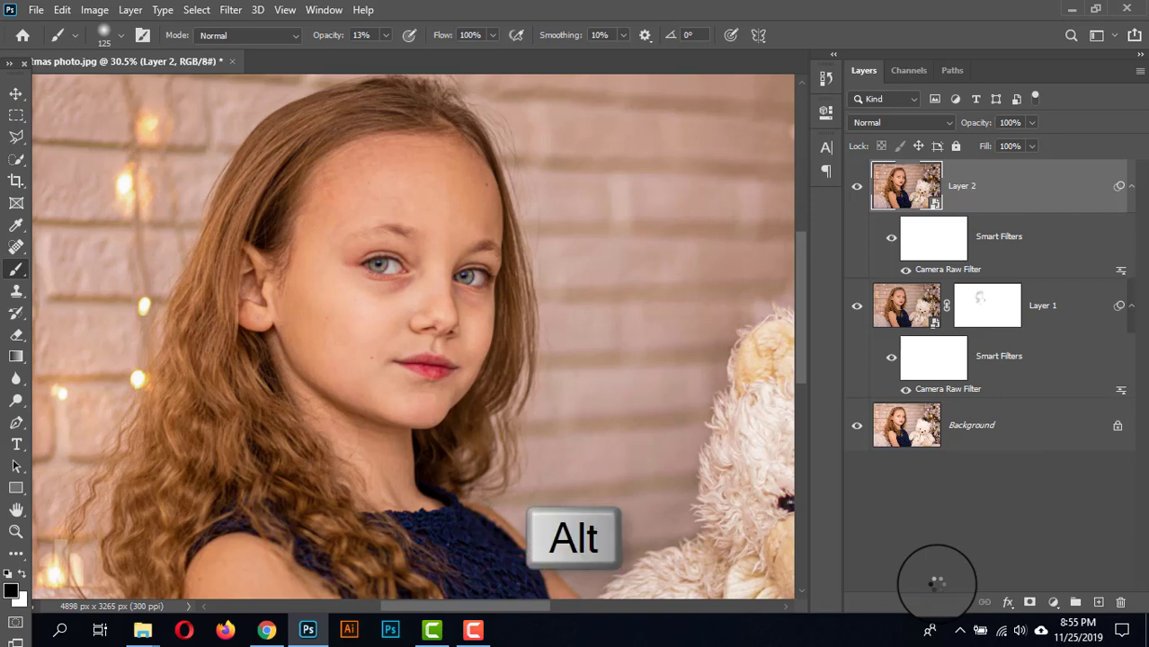
alt+click(1029, 603)
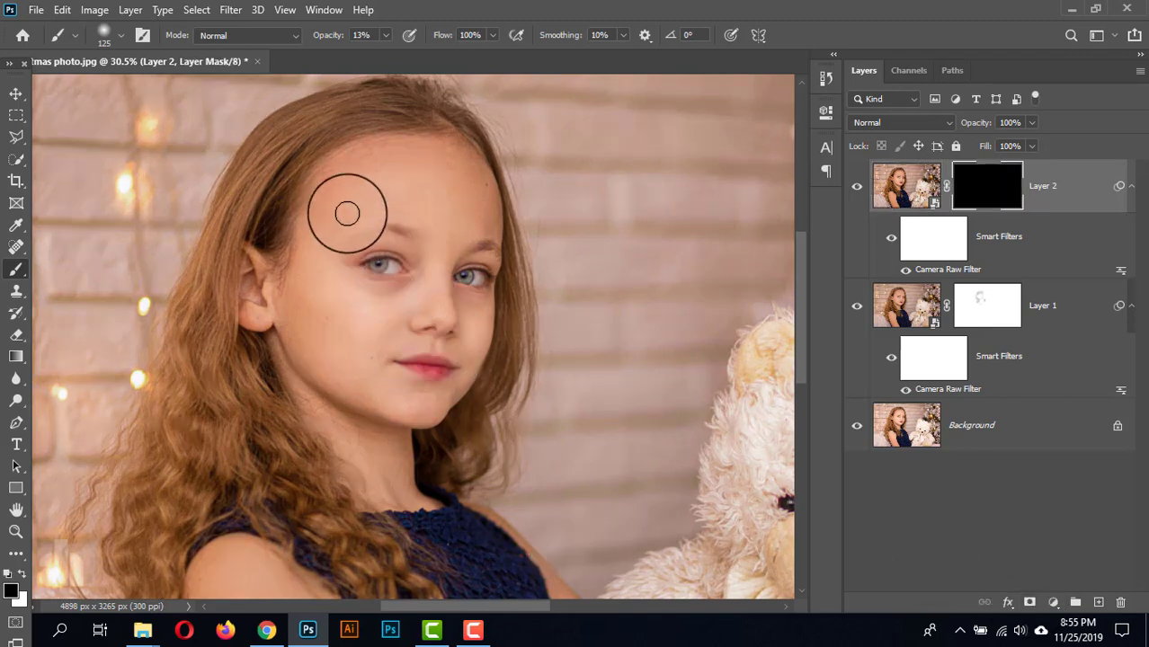
scroll(346, 205, up, 1)
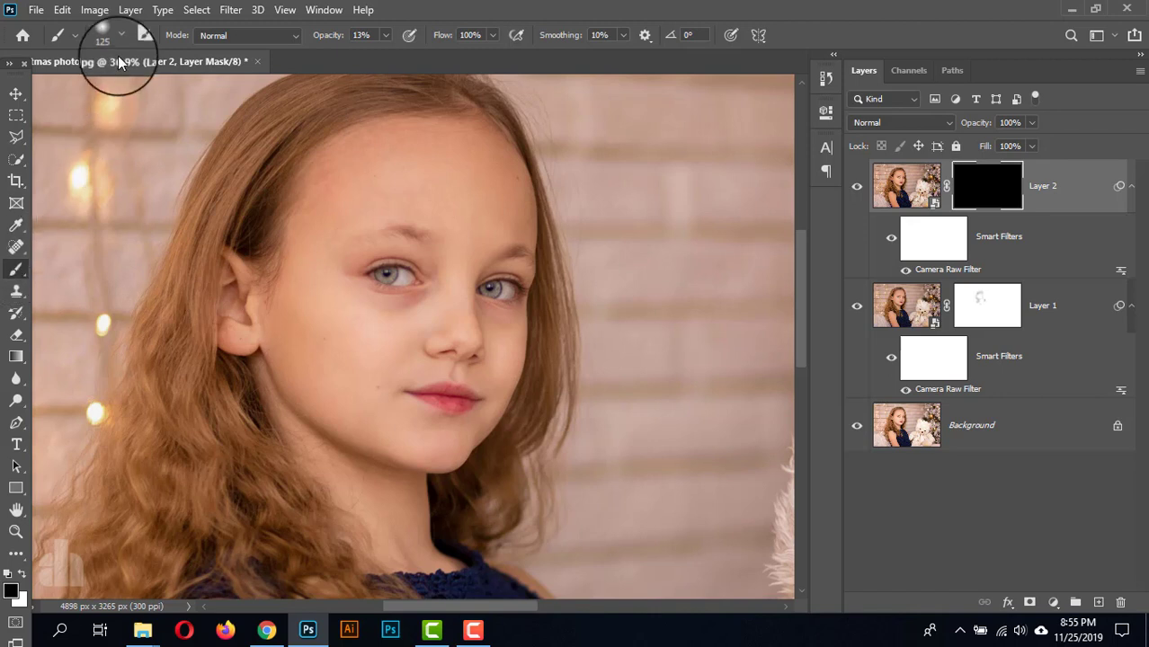
click(104, 34)
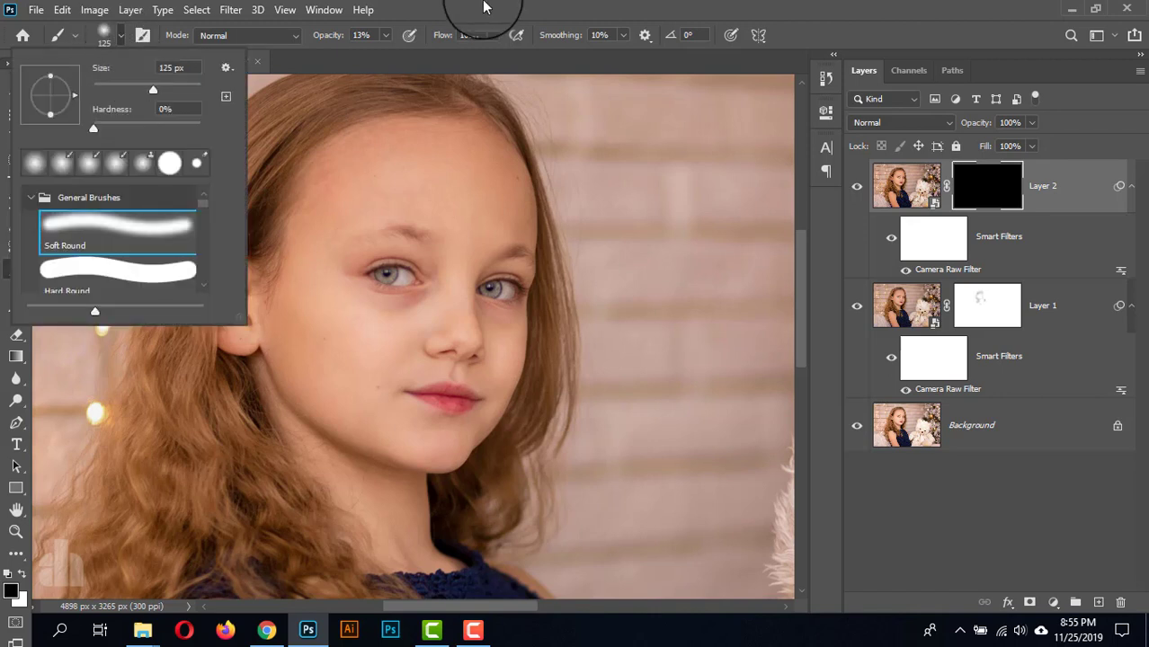
click(115, 373)
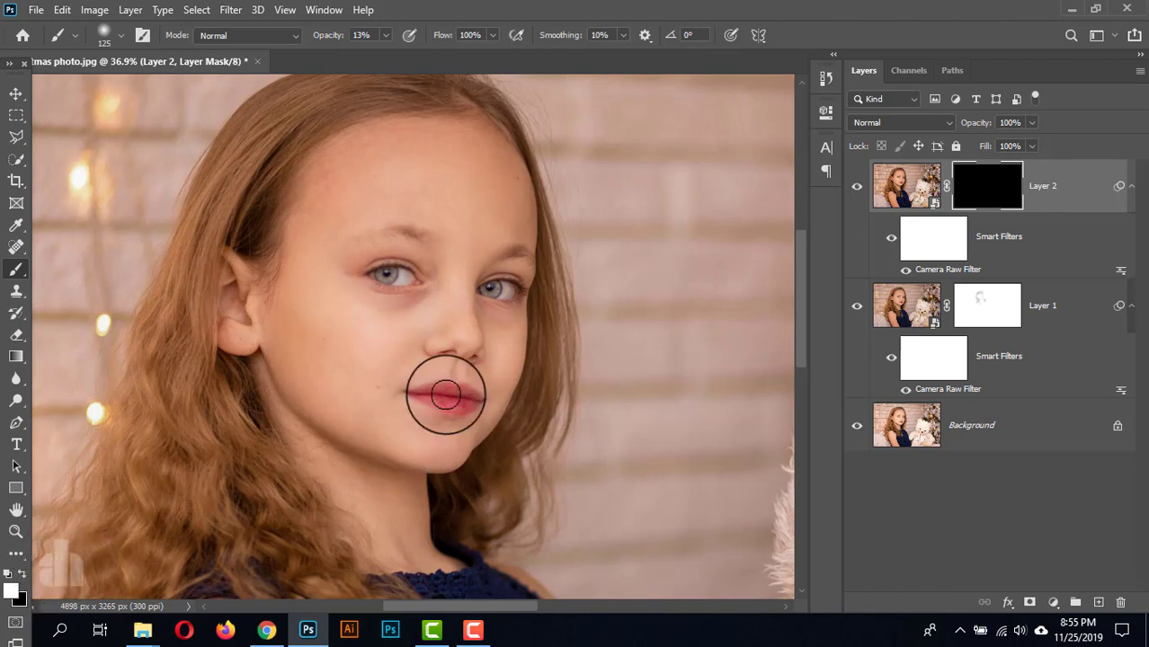
click(384, 36)
drag(382, 51, 523, 37)
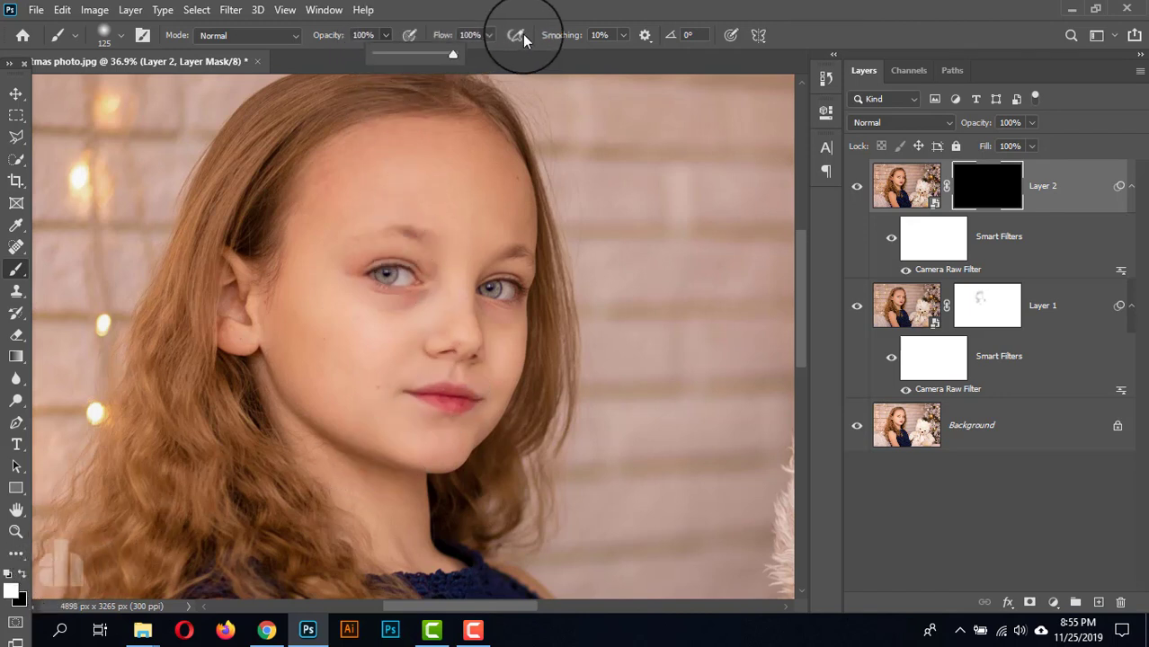
Paint white over both eyes on Layer 2's mask with an 80 px brush at 100% opacity to reveal the texture.
scroll(393, 277, up, 1)
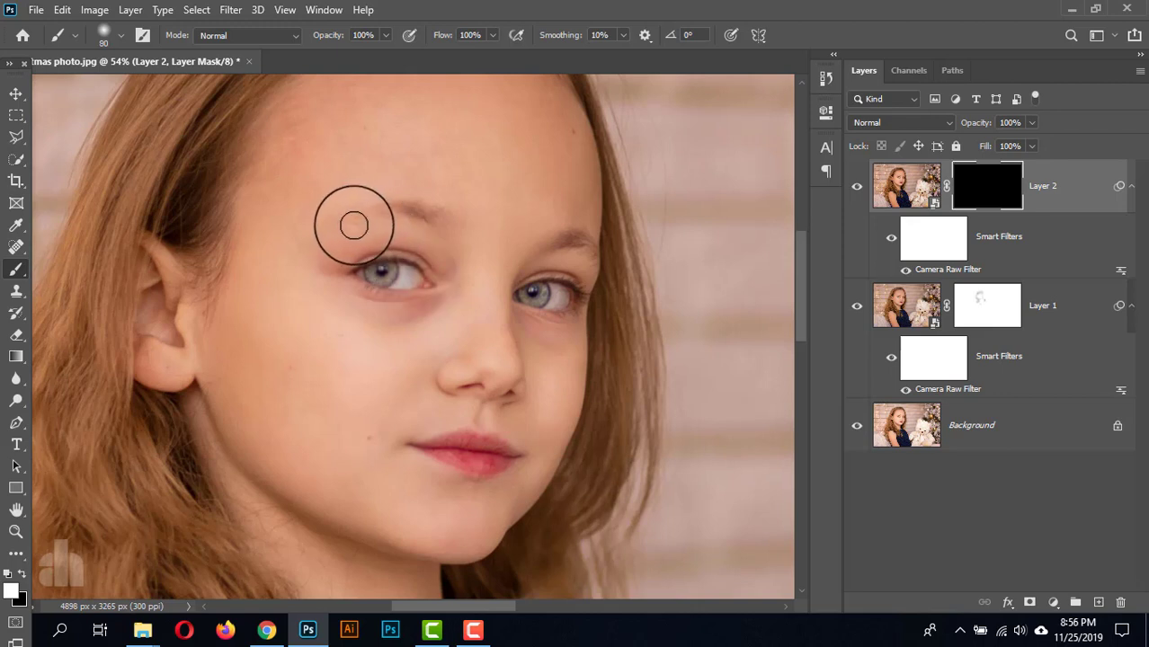
mouse_move(386, 270)
mouse_down()
mouse_move(397, 295)
mouse_move(354, 267)
mouse_move(431, 264)
mouse_move(393, 282)
mouse_move(354, 274)
mouse_move(400, 262)
mouse_move(364, 288)
mouse_up()
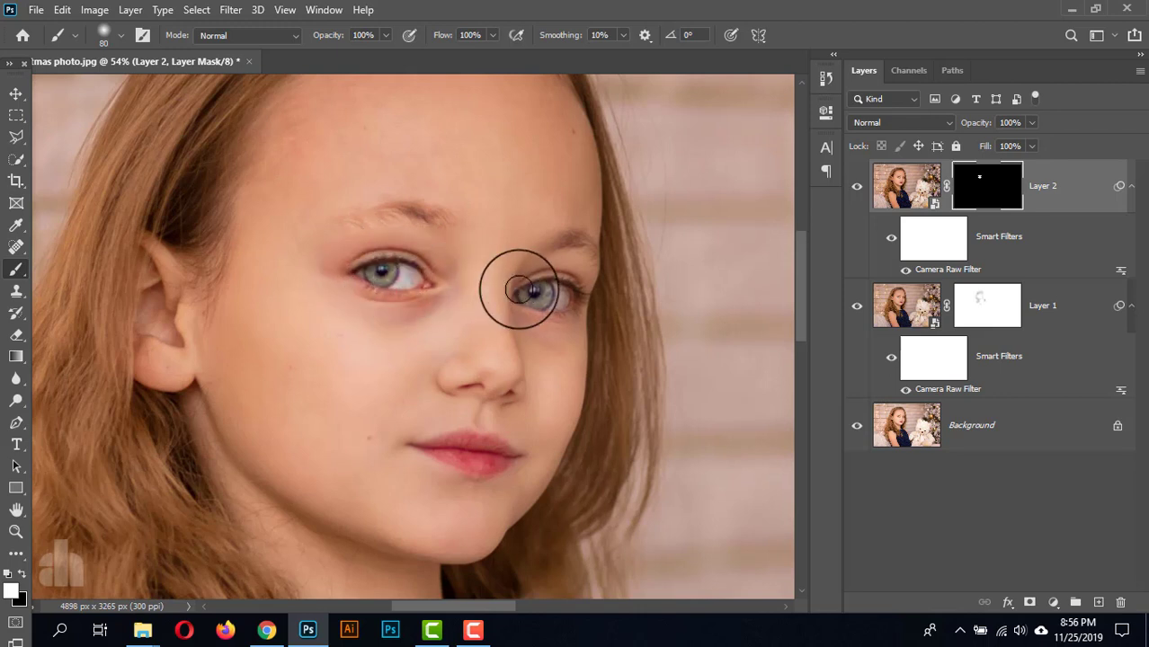
mouse_move(531, 290)
mouse_down()
mouse_move(575, 296)
mouse_move(562, 308)
mouse_move(533, 306)
mouse_move(552, 247)
mouse_move(597, 254)
mouse_move(549, 321)
mouse_move(525, 294)
mouse_move(553, 303)
mouse_up()
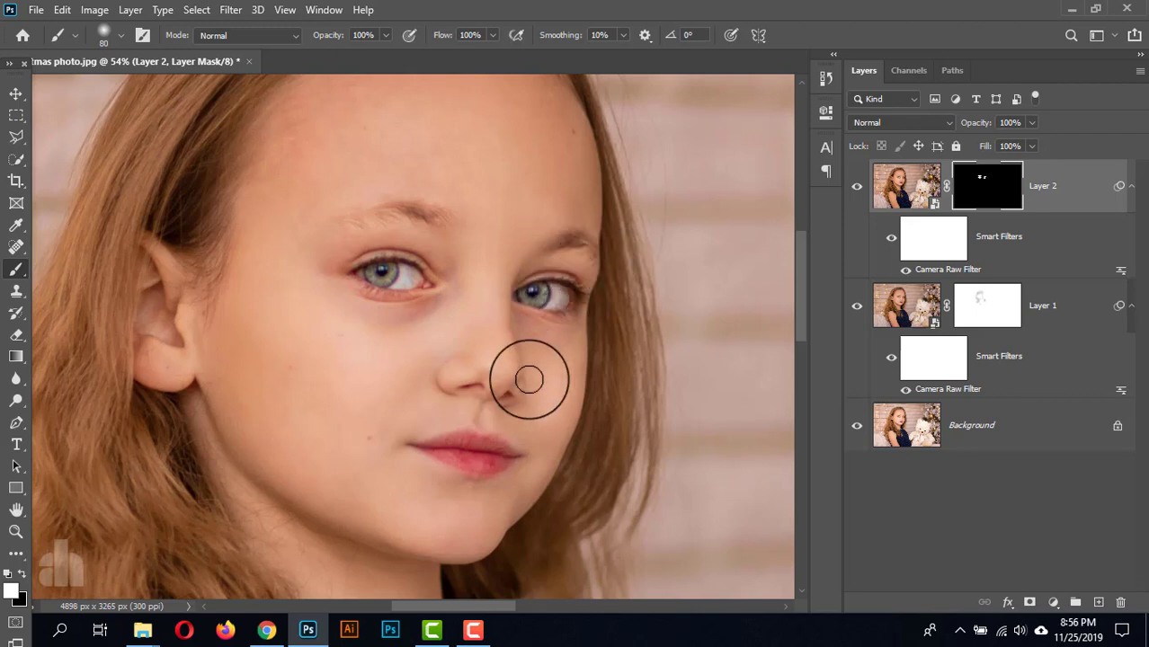
Lower the brush opacity to 60% and paint over the lips on Layer 2's mask with a 70 px brush.
drag(525, 380, 493, 313)
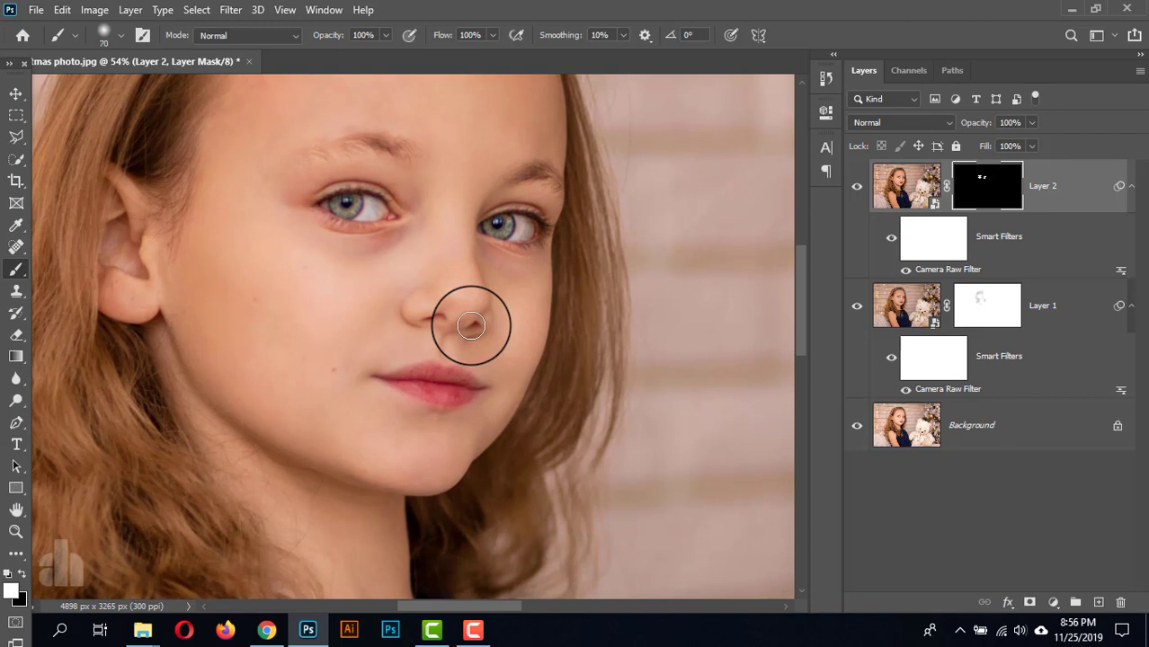
drag(385, 33, 368, 53)
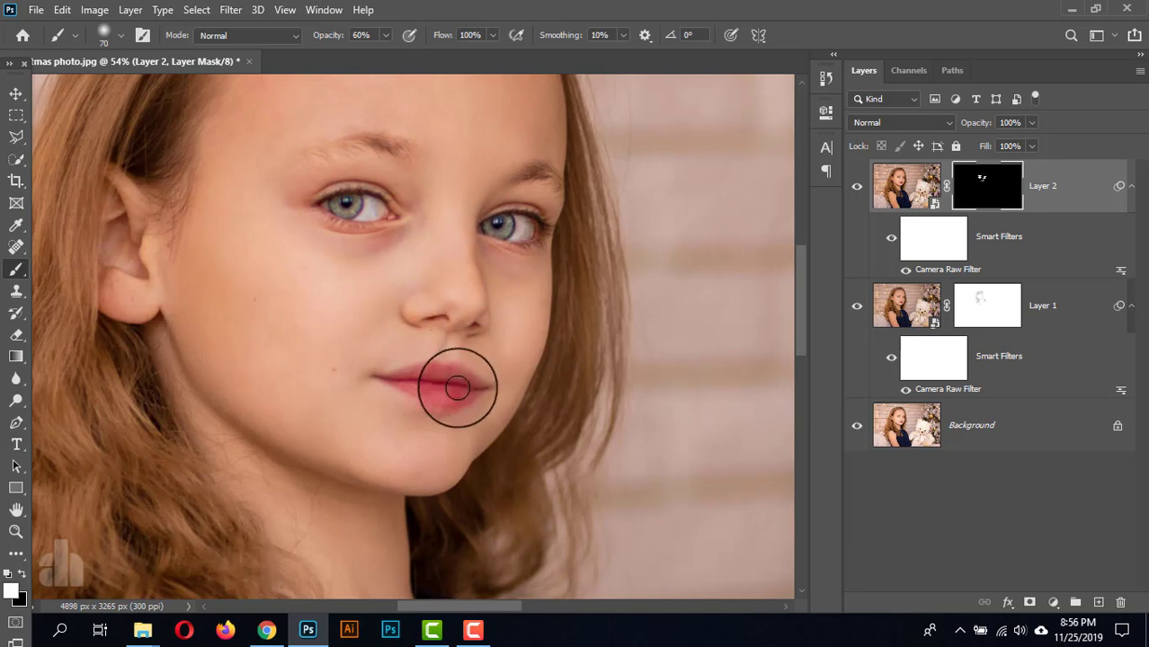
mouse_move(368, 375)
mouse_down()
mouse_move(473, 389)
mouse_move(436, 402)
mouse_move(411, 399)
mouse_move(414, 378)
mouse_move(484, 398)
mouse_up()
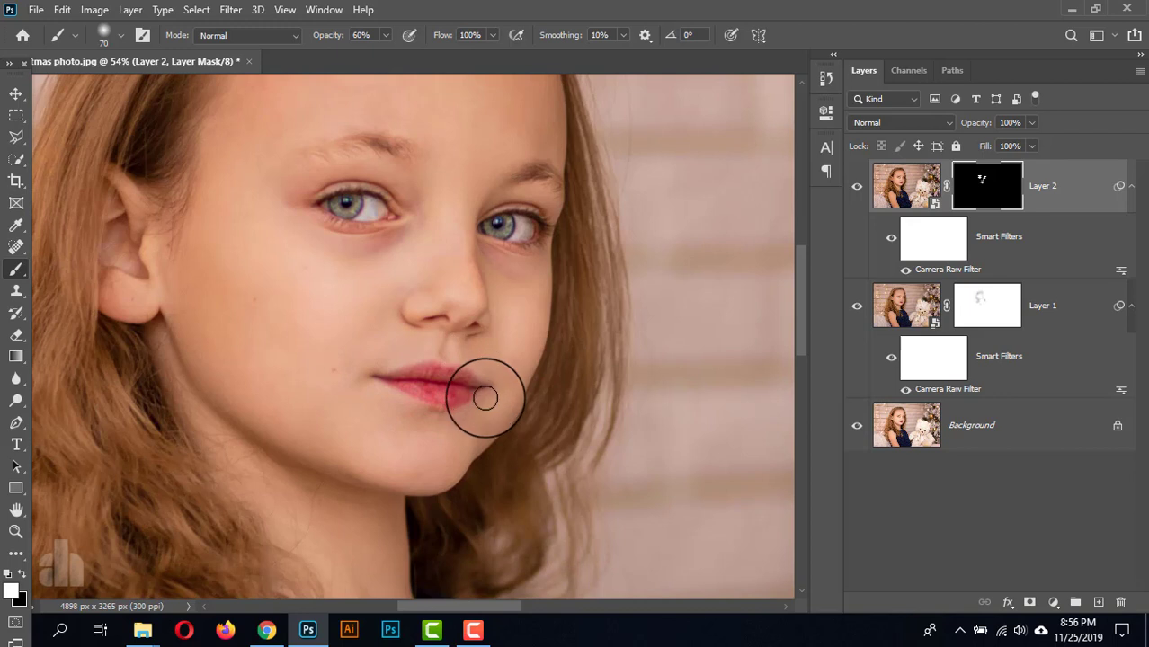
key(ctrl+z)
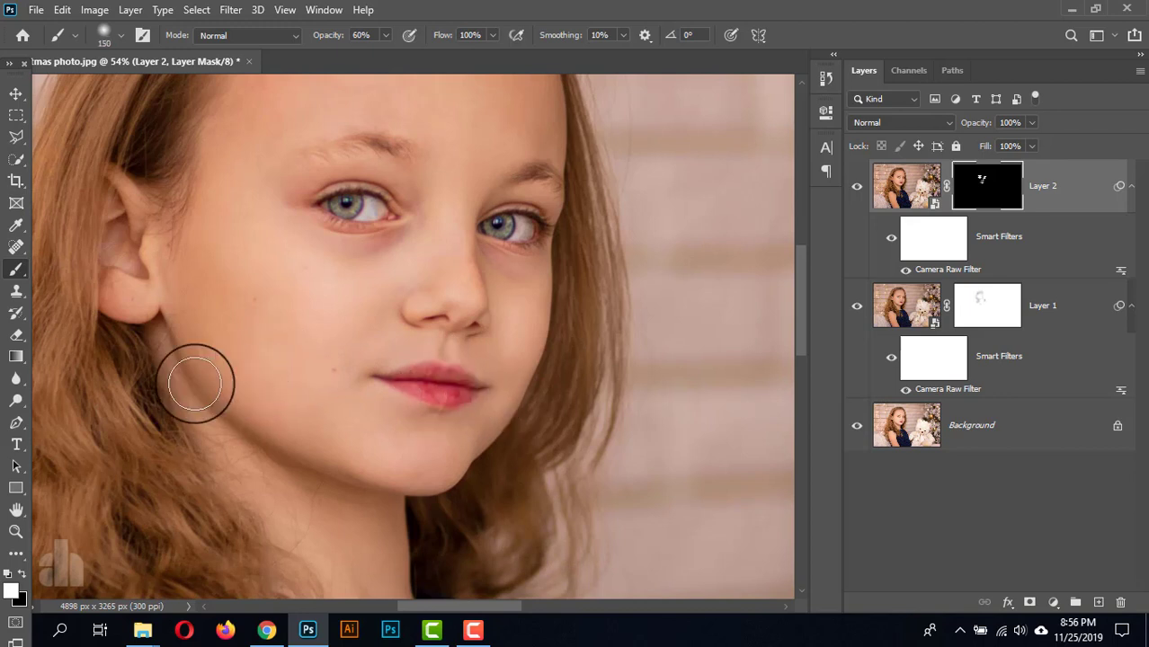
Enlarge the brush to 150 px and paint along the jawline and the far edge of the face on Layer 2's mask.
key(bracketright)
key(bracketright)
key(bracketright)
key(bracketright)
mouse_move(184, 359)
mouse_down()
mouse_move(256, 441)
mouse_move(313, 474)
mouse_move(436, 497)
mouse_move(441, 487)
mouse_up()
mouse_move(569, 307)
mouse_down()
mouse_move(569, 274)
mouse_move(573, 310)
mouse_move(549, 379)
mouse_move(510, 456)
mouse_move(477, 490)
mouse_move(489, 510)
mouse_up()
Enlarge the brush to 250 px and paint the texture onto the long curls below the ear on Layer 2's mask.
scroll(490, 511, down, 3)
drag(418, 504, 449, 398)
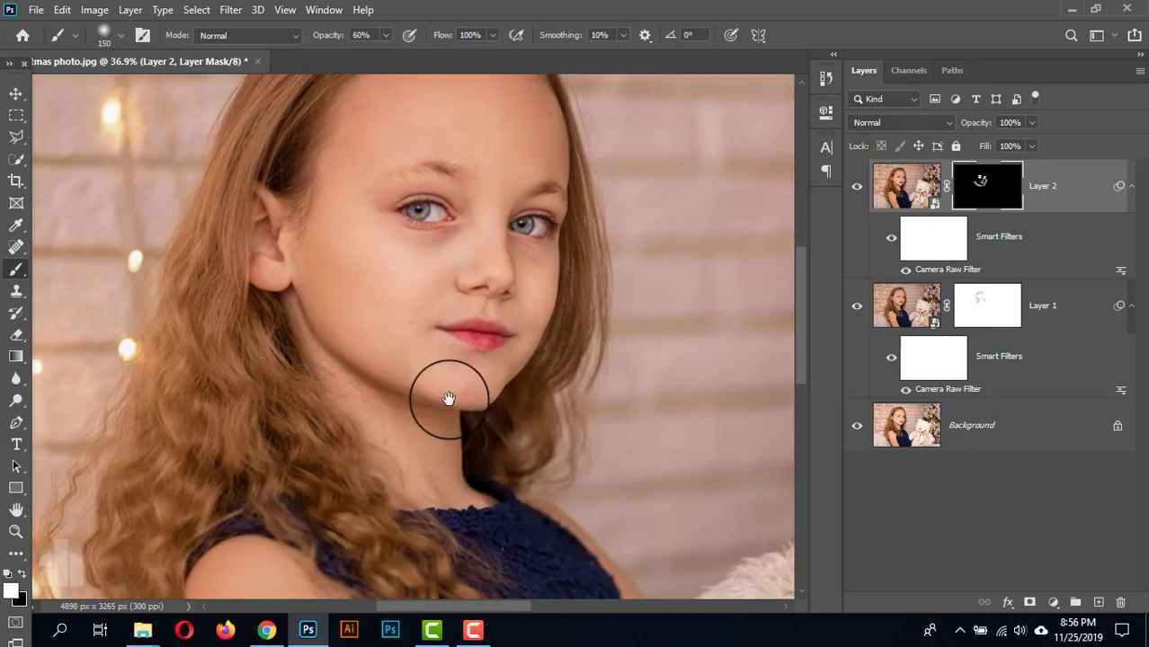
key(bracketright)
key(bracketright)
mouse_move(225, 313)
mouse_down()
mouse_move(207, 397)
mouse_move(138, 546)
mouse_move(232, 353)
mouse_move(313, 479)
mouse_up()
scroll(236, 514, up, 3)
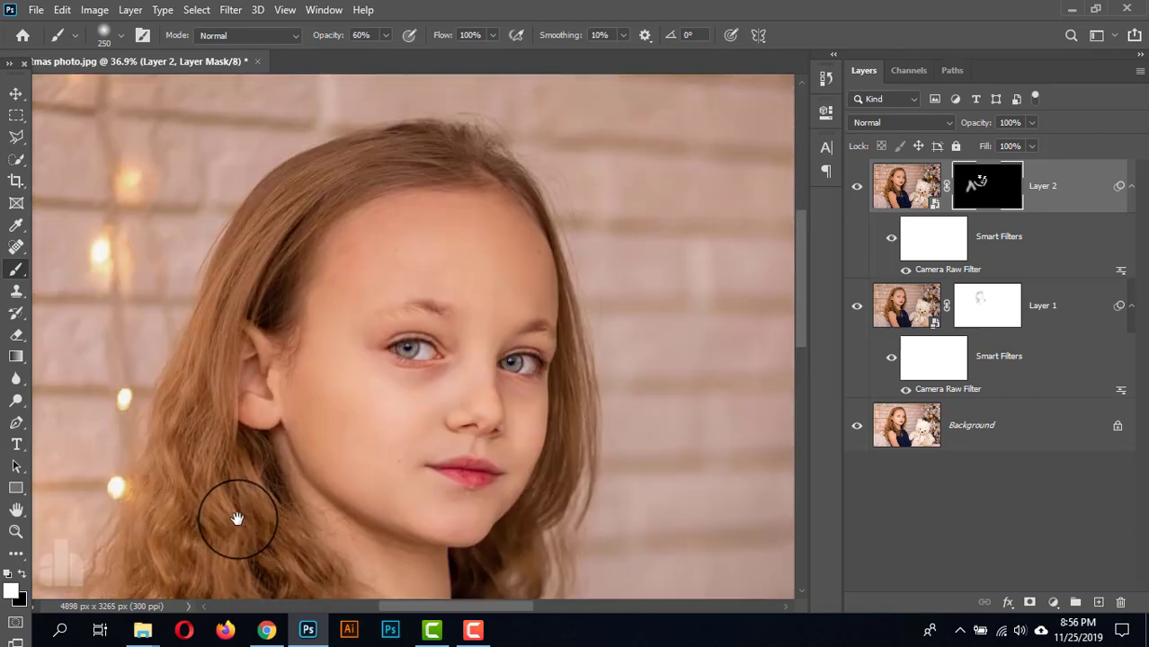
Reduce the brush to 175 px and paint the texture onto the hair around the crown of the head.
key(bracketleft)
key(bracketleft)
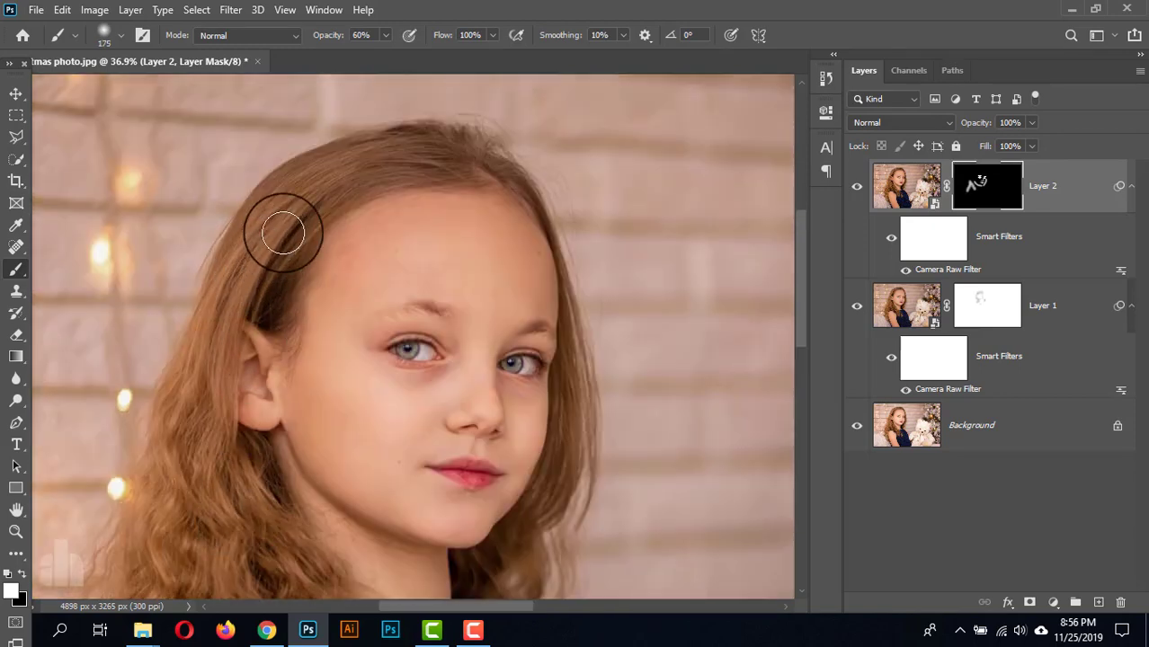
mouse_move(282, 226)
mouse_down()
mouse_move(418, 155)
mouse_move(456, 156)
mouse_move(458, 142)
mouse_move(316, 190)
mouse_move(235, 261)
mouse_up()
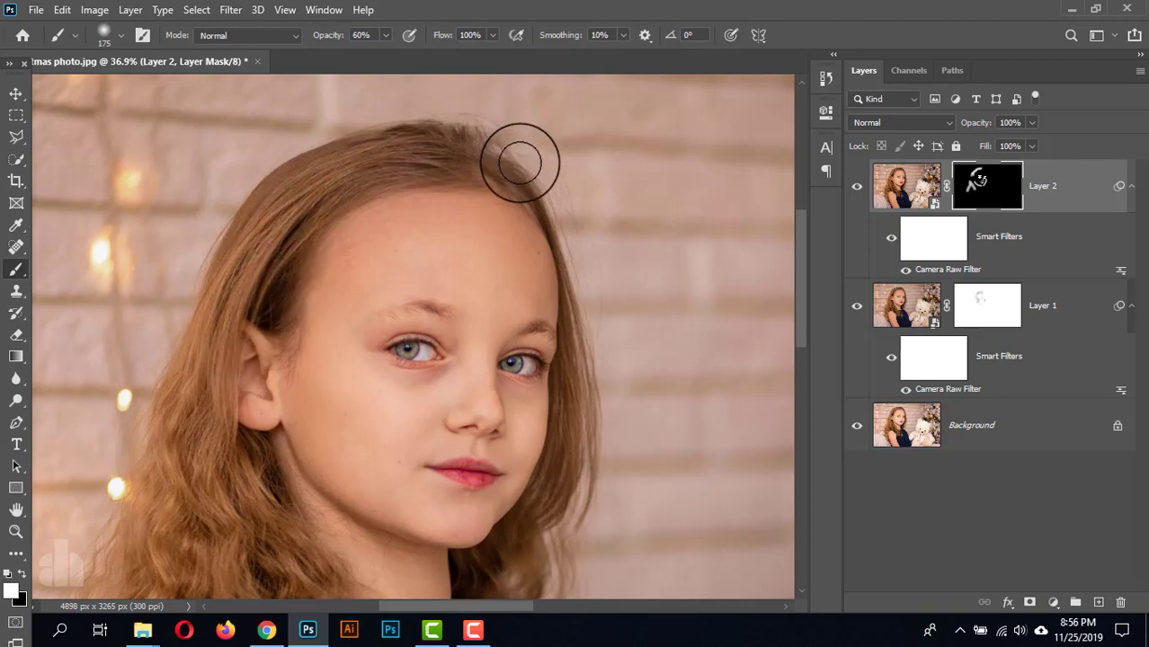
Paint the texture onto the lower hair and the upper part of the navy lace dress on Layer 2's mask.
drag(518, 492, 526, 284)
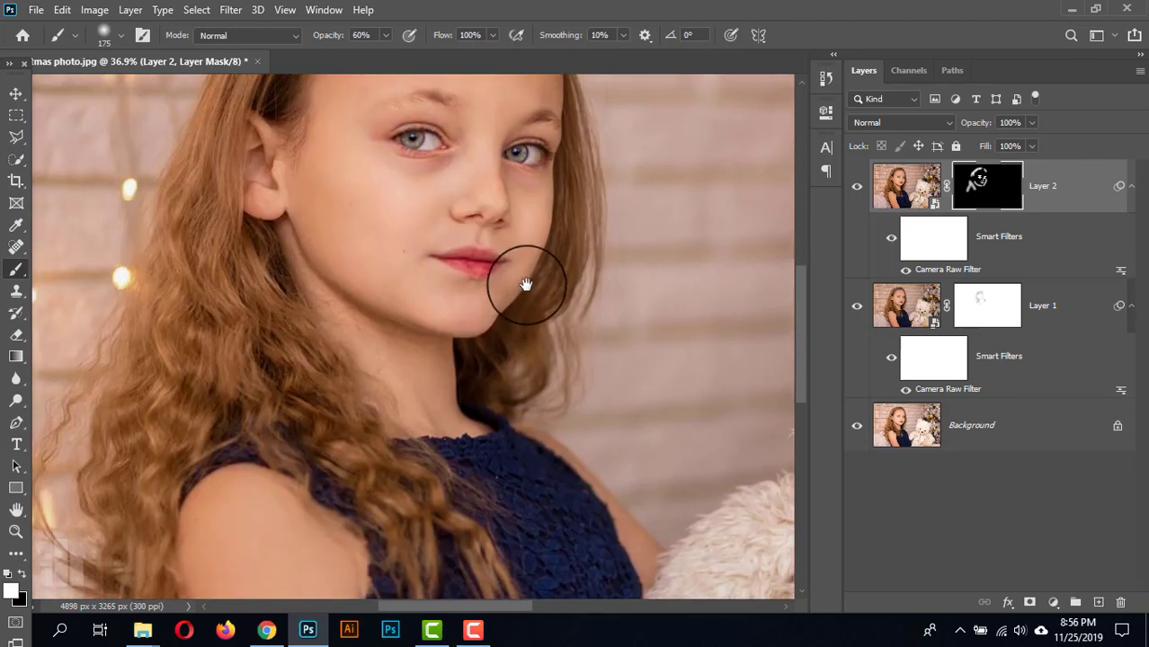
scroll(526, 284, down, 3)
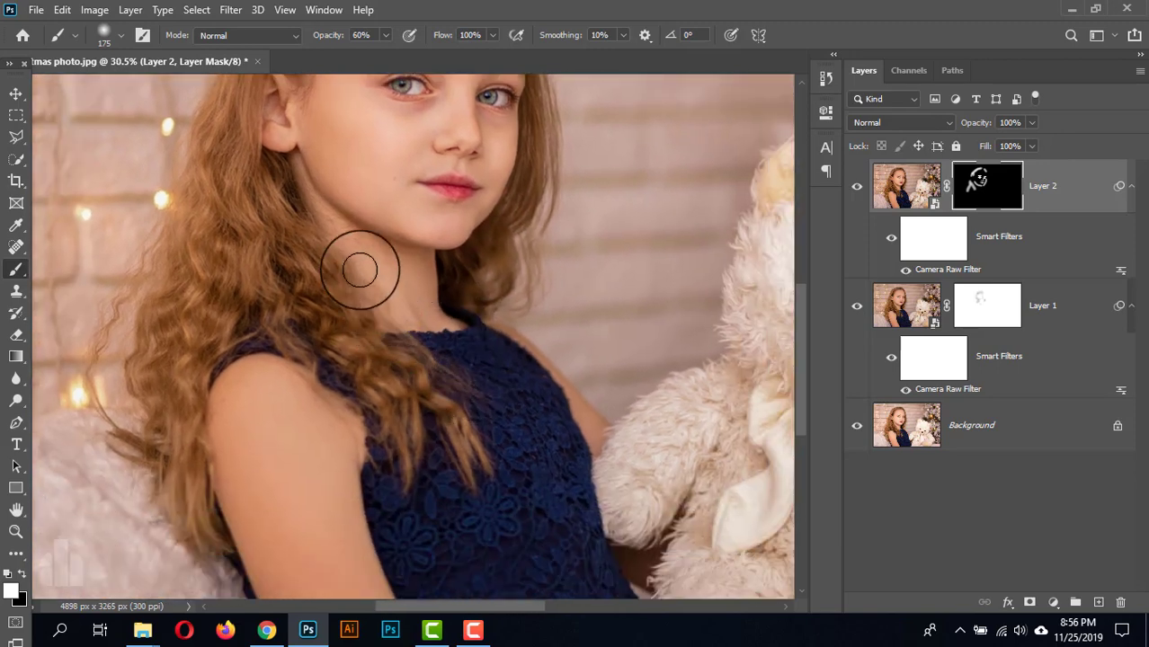
scroll(402, 292, up, 1)
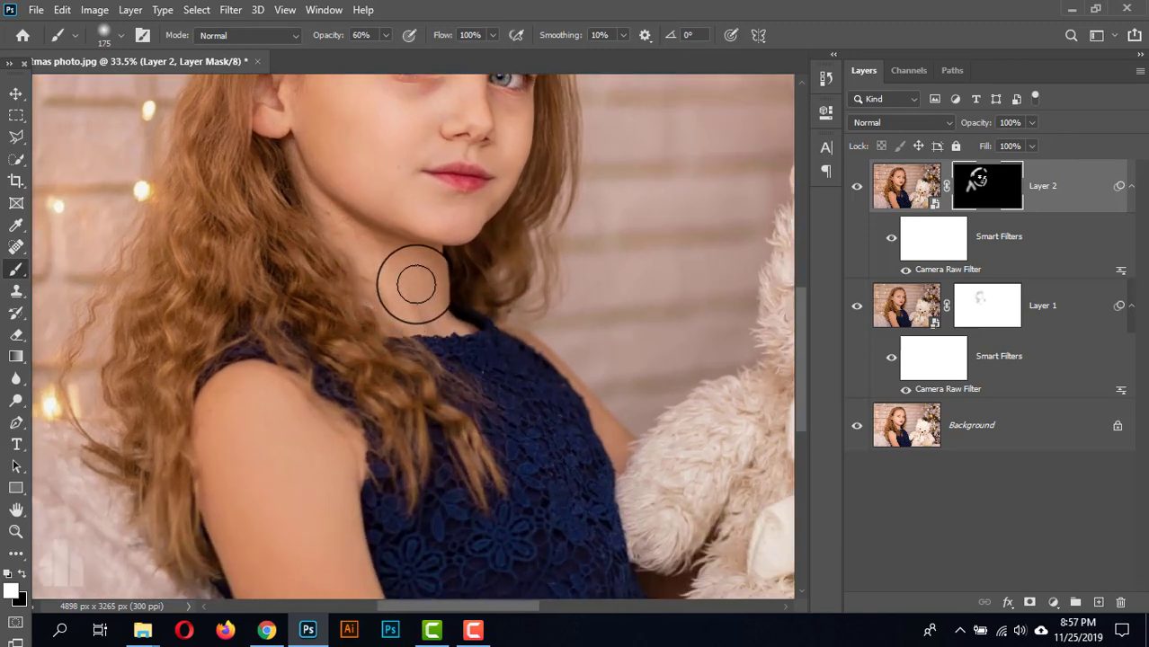
scroll(415, 285, up, 1)
drag(447, 242, 487, 379)
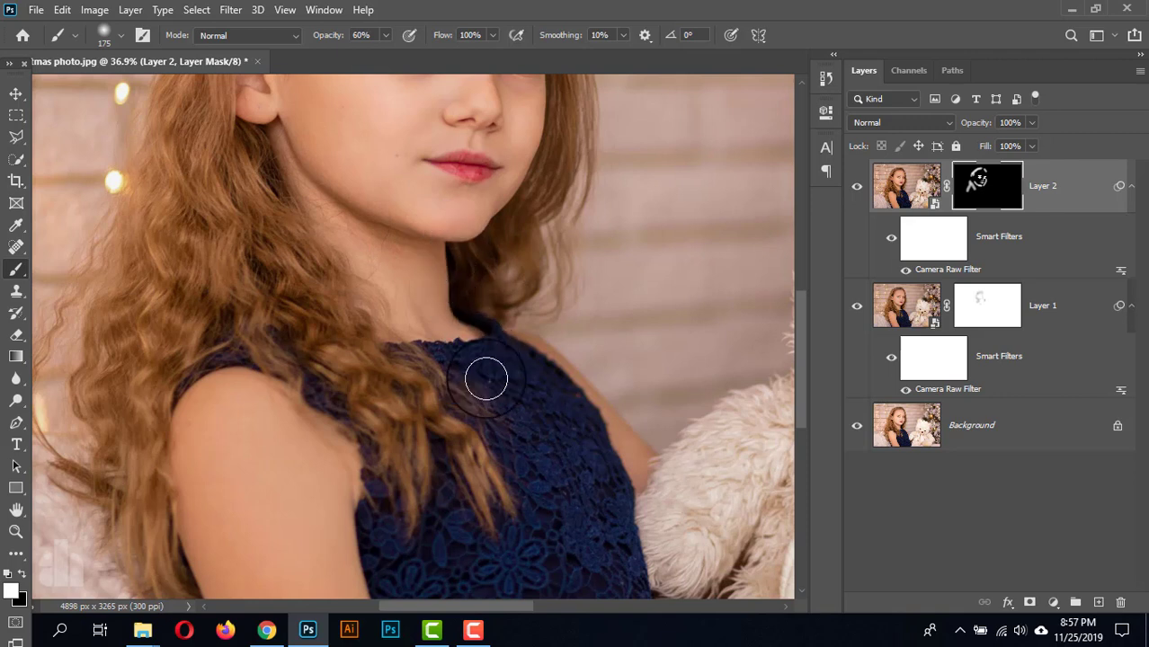
mouse_move(508, 338)
mouse_down()
mouse_move(524, 374)
mouse_move(361, 365)
mouse_move(319, 305)
mouse_move(286, 213)
mouse_move(460, 456)
mouse_move(414, 442)
mouse_move(485, 489)
mouse_up()
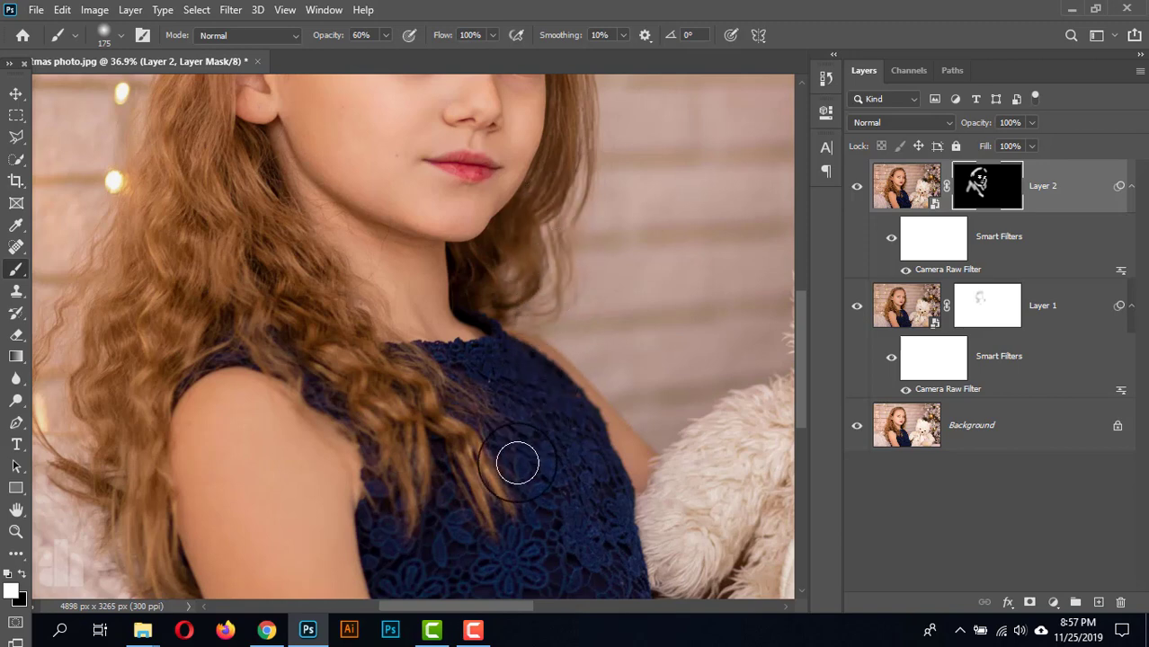
Hide Layer 2 and show it again to compare the portrait before and after the texture edit.
scroll(516, 463, down, 1)
scroll(515, 466, down, 4)
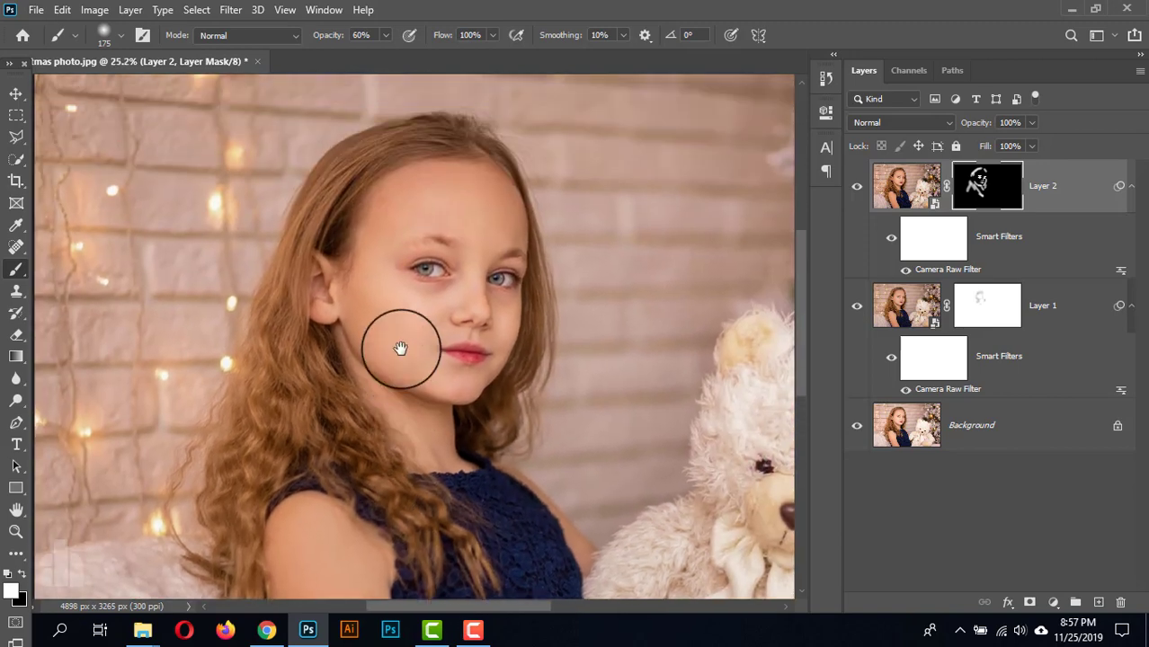
scroll(249, 223, up, 4)
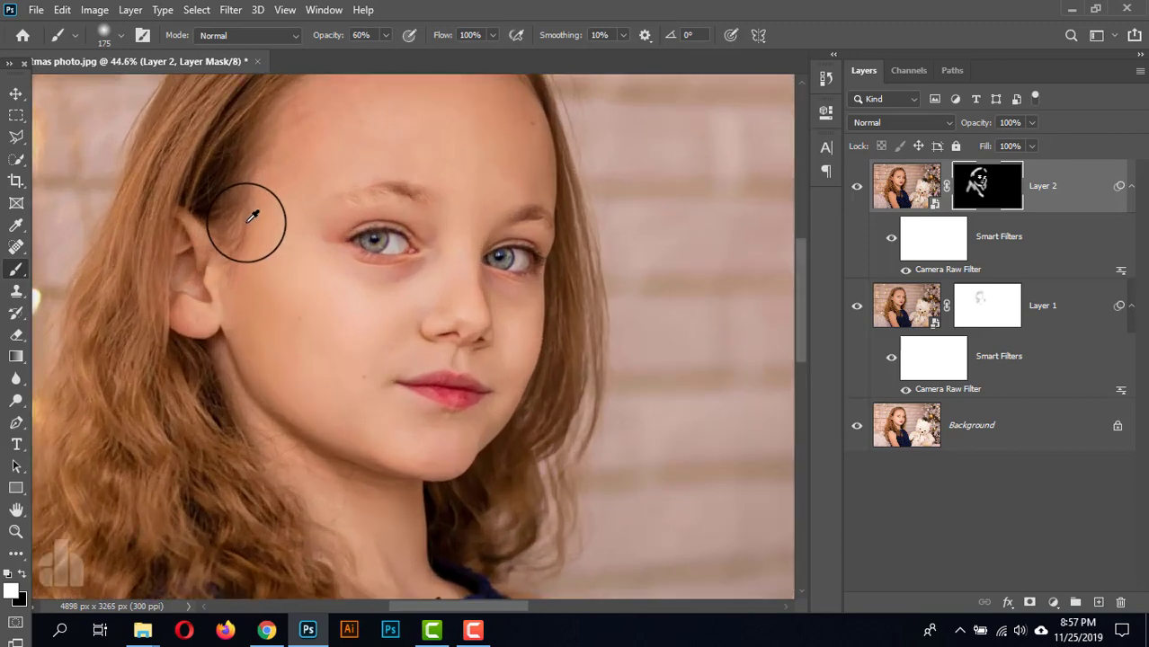
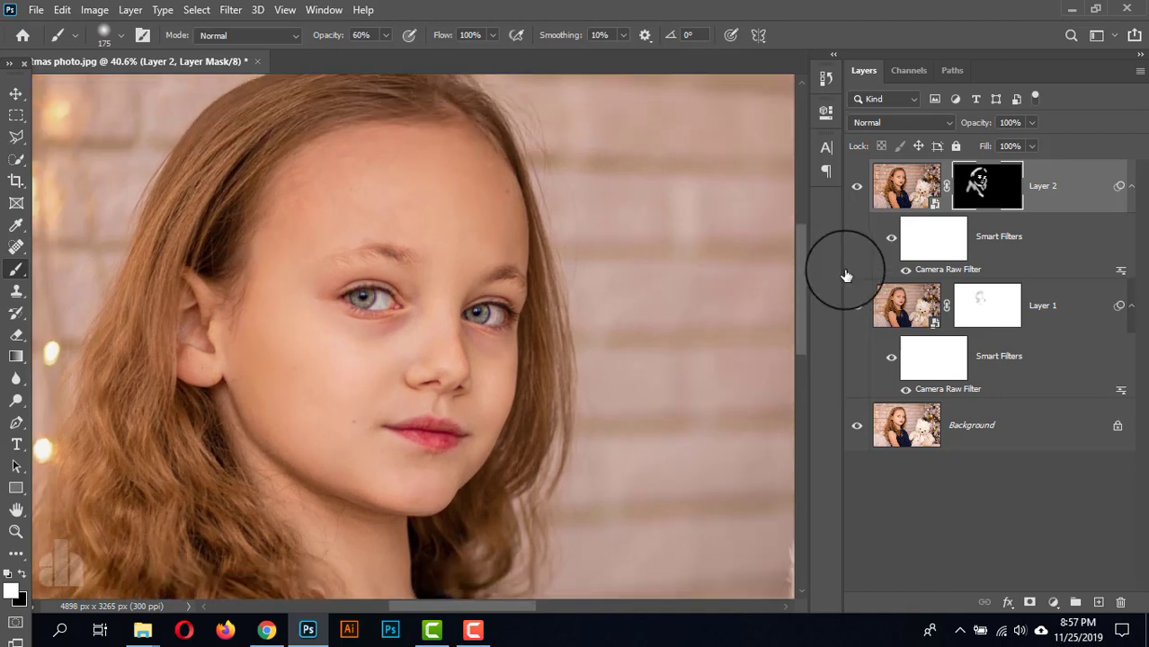
click(858, 187)
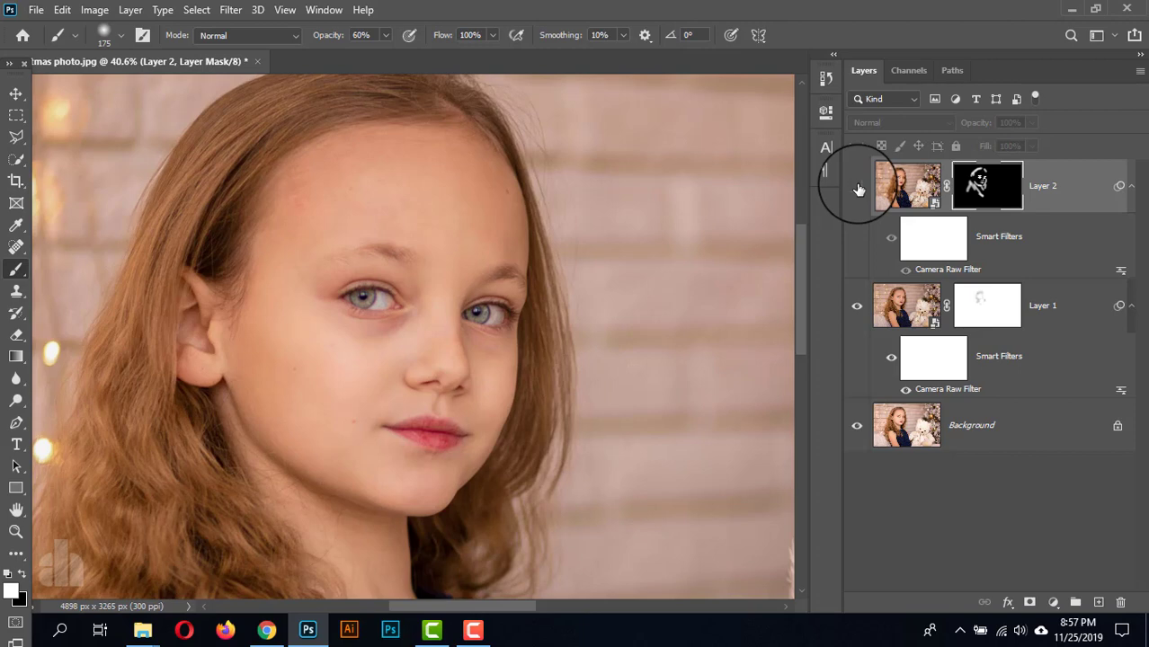
click(858, 187)
scroll(354, 333, down, 5)
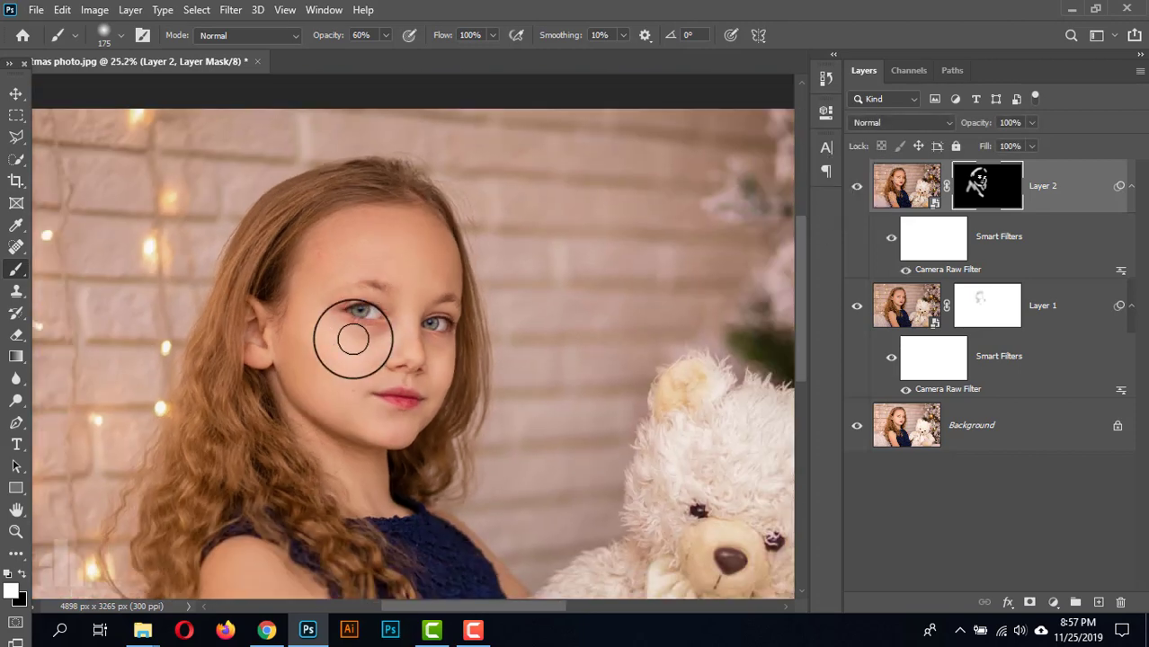
scroll(356, 335, up, 2)
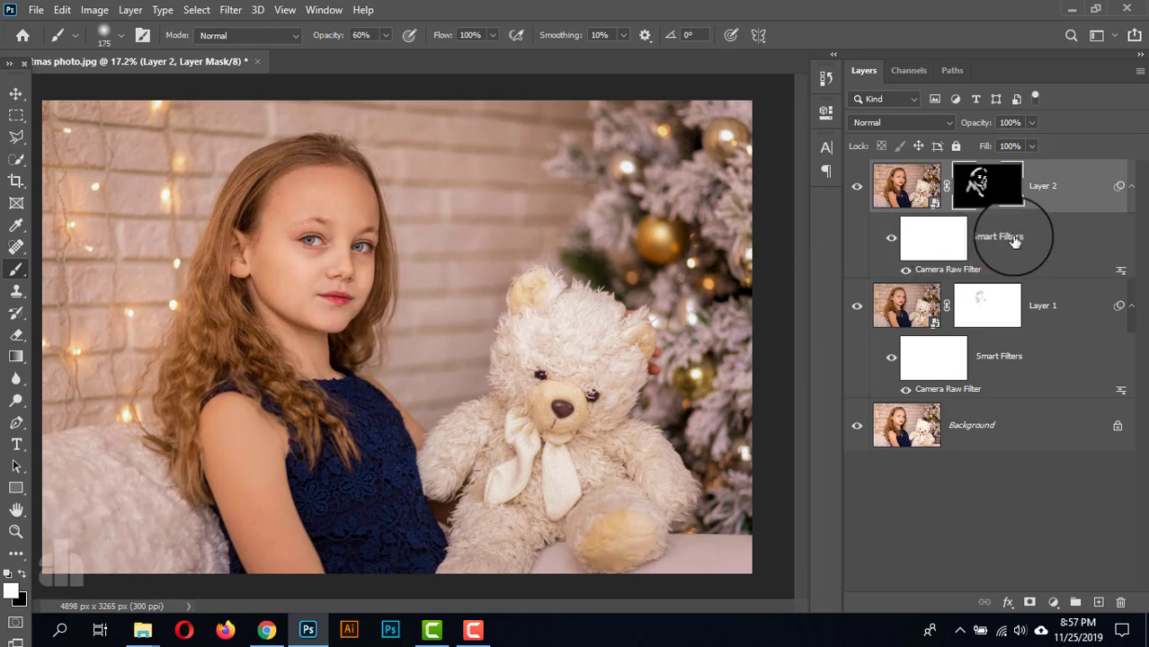
Place the Christmas lights wallpaper image as the top layer and set its blend mode to Screen.
key(x)
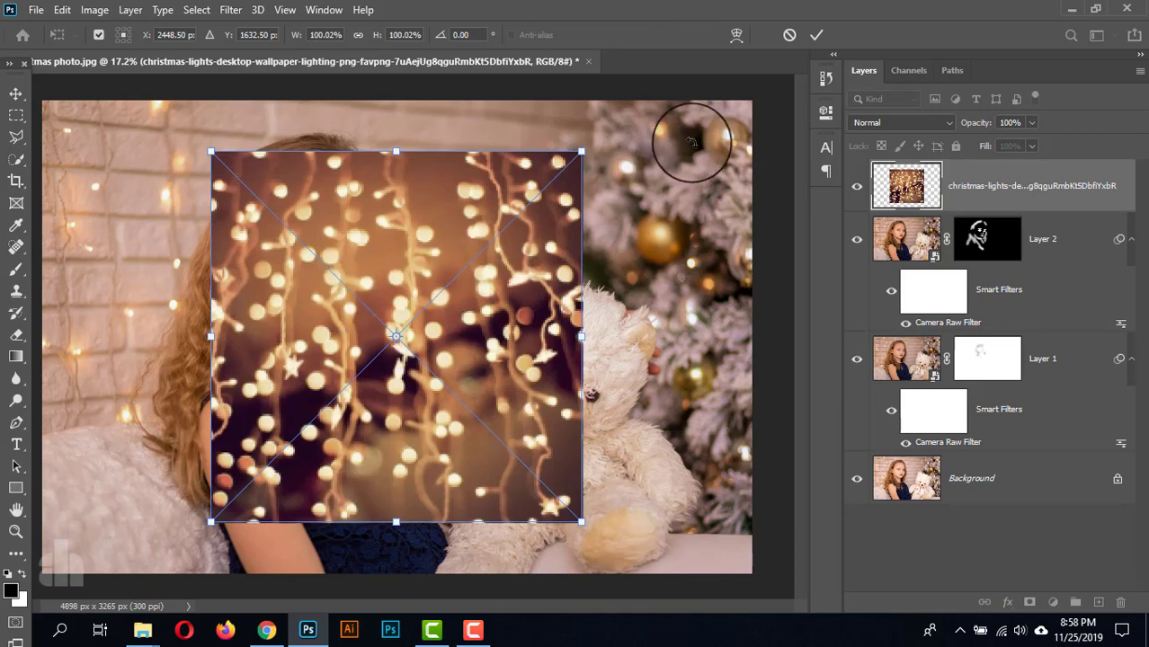
click(816, 34)
click(882, 123)
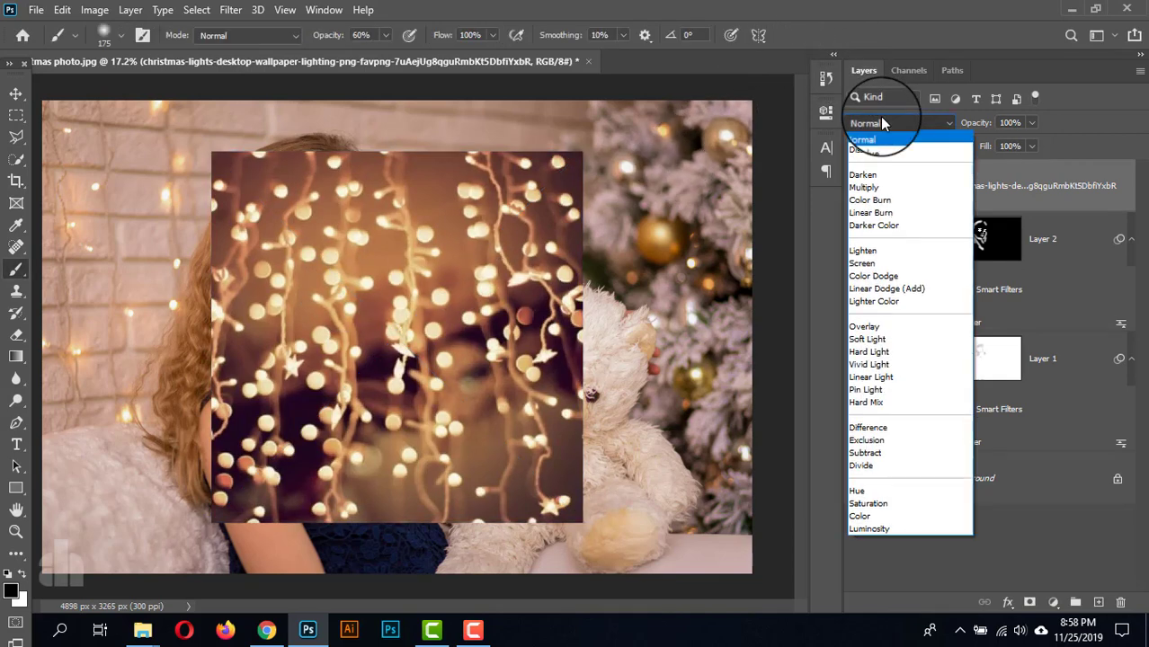
click(861, 265)
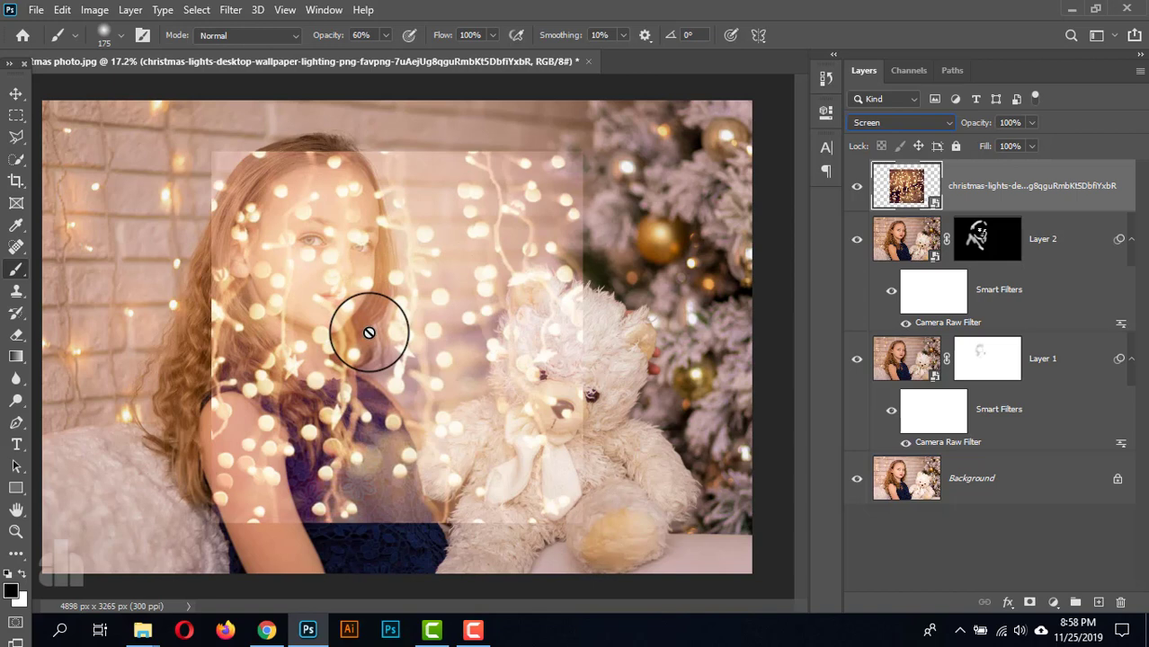
Free-transform the Christmas lights layer, scaling and stretching it until it covers the whole photo.
click(15, 93)
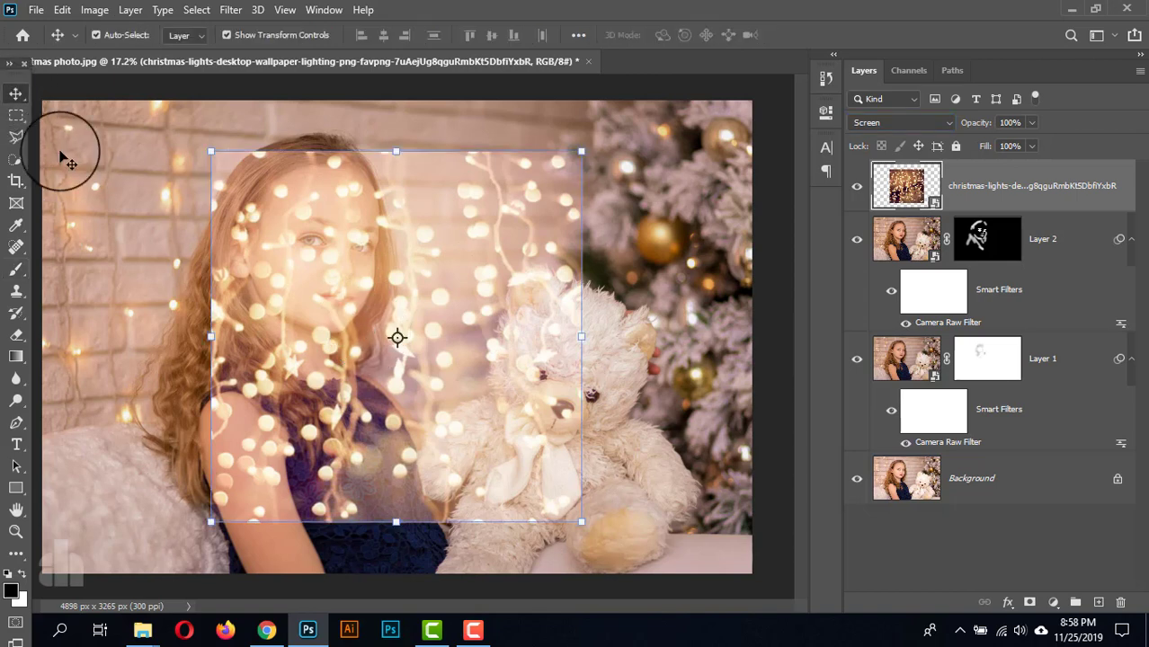
scroll(331, 278, down, 3)
key(ctrl+t)
drag(291, 231, 263, 204)
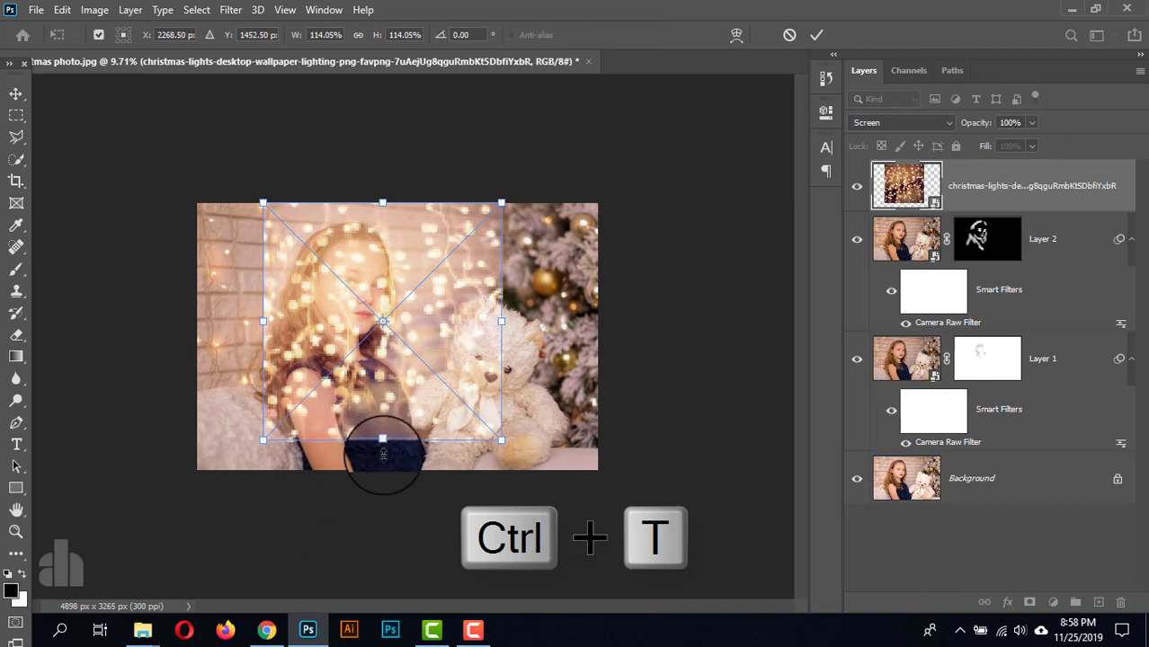
drag(383, 454, 383, 483)
drag(513, 339, 595, 328)
drag(233, 335, 198, 328)
drag(397, 187, 398, 174)
key(Return)
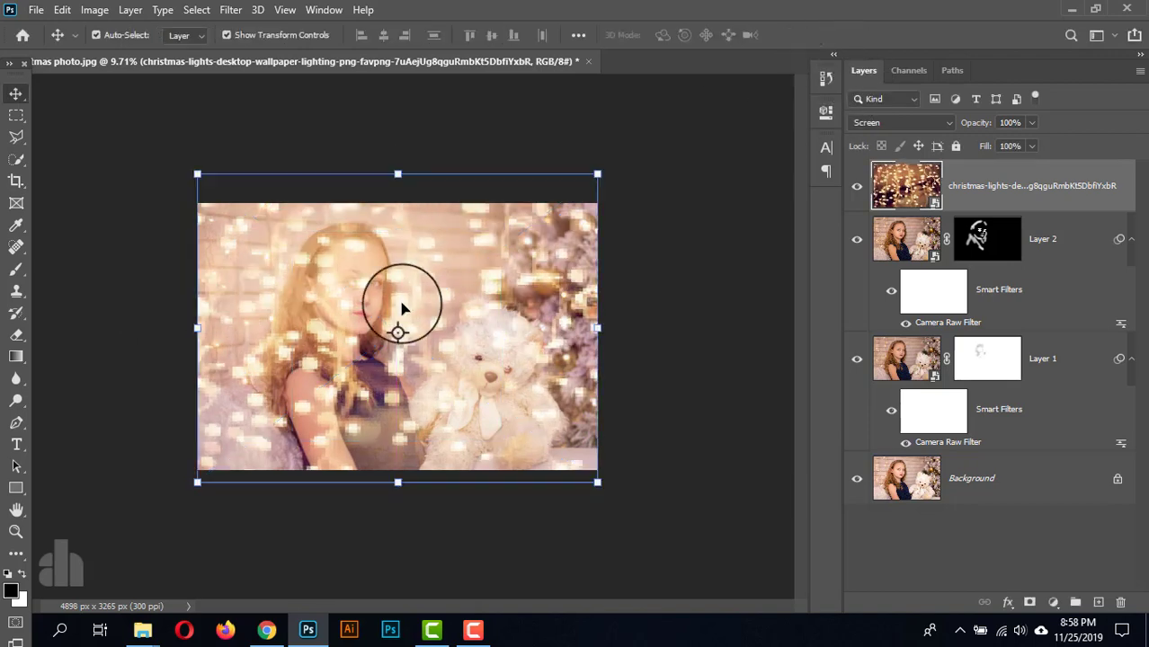
Add a white layer mask to the Christmas lights layer and set up a black brush at 100% opacity.
scroll(373, 316, up, 2)
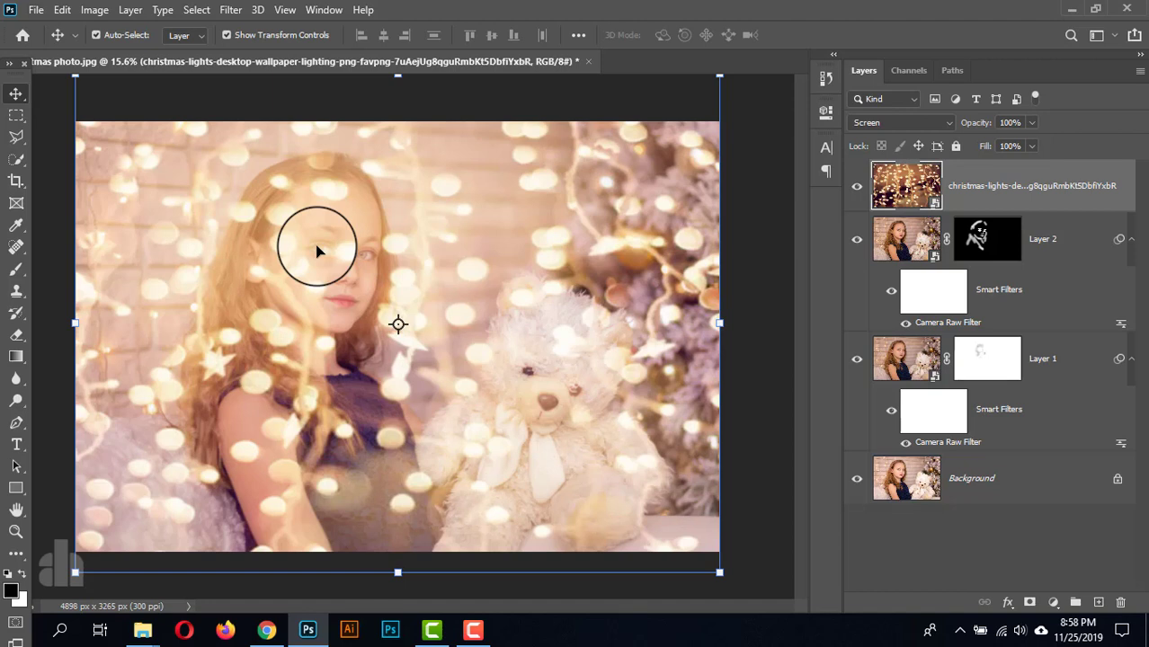
click(1029, 602)
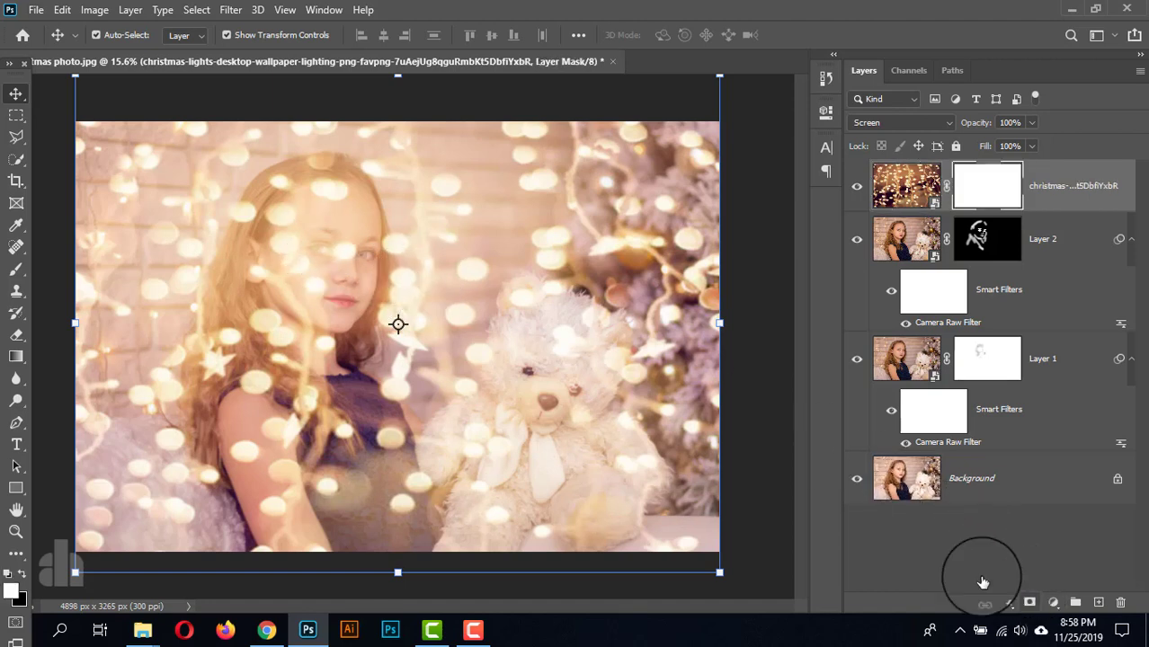
click(14, 270)
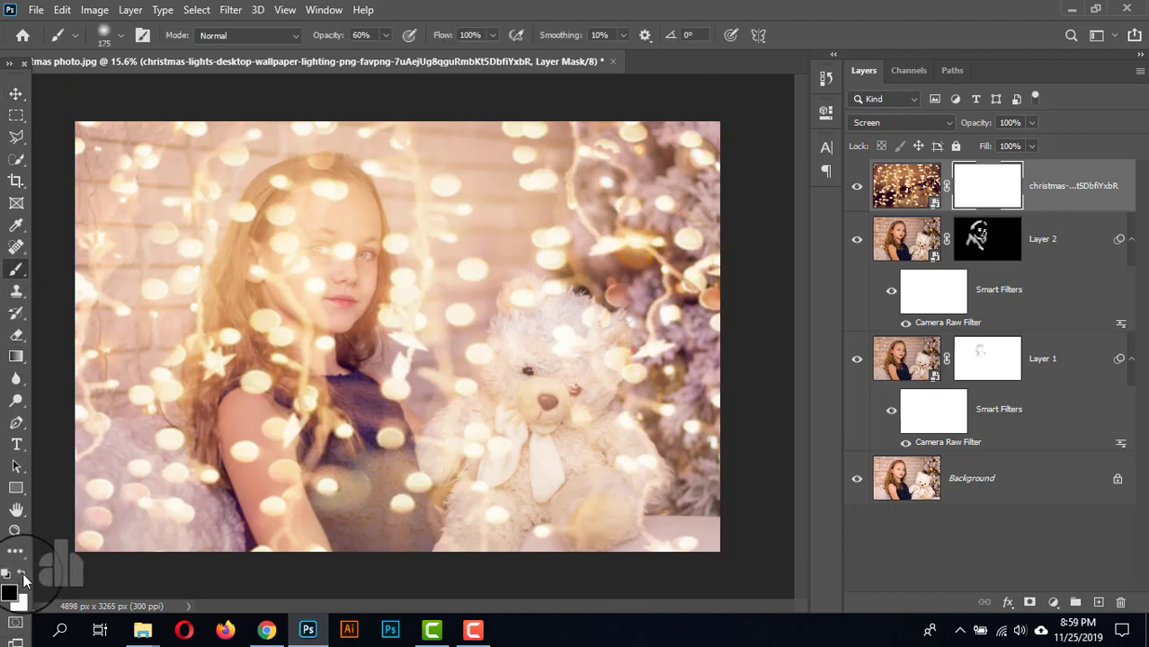
click(385, 35)
drag(385, 56, 476, 54)
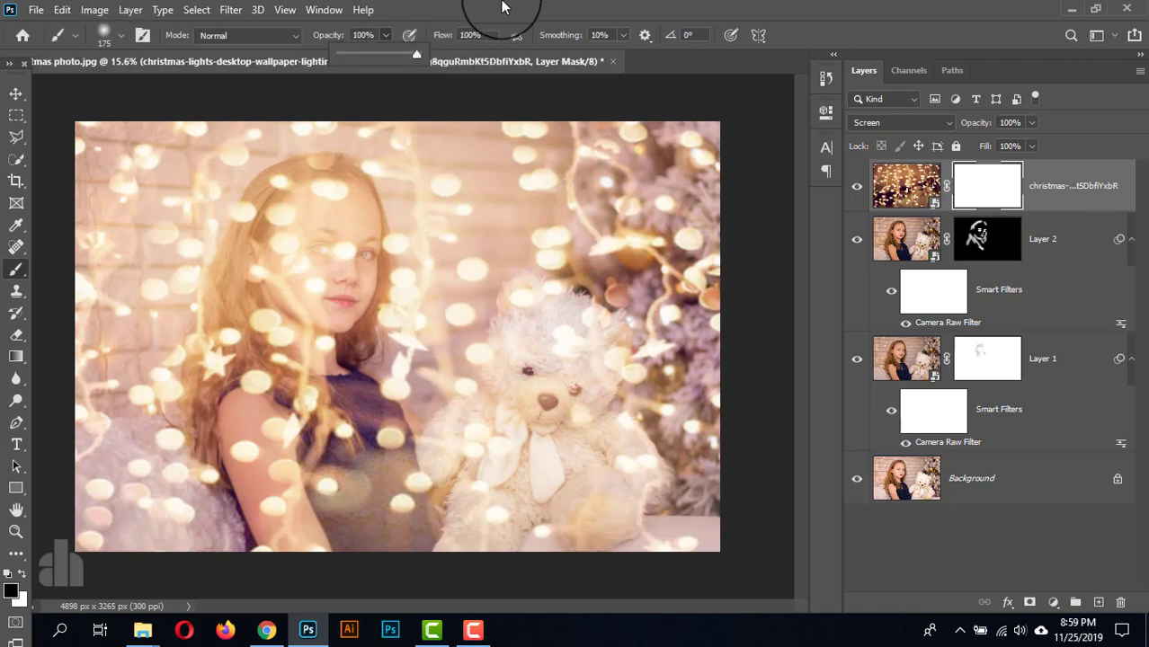
Paint black on the Christmas lights mask over the girl's face and the teddy bear with a soft 700 px brush.
drag(388, 250, 378, 274)
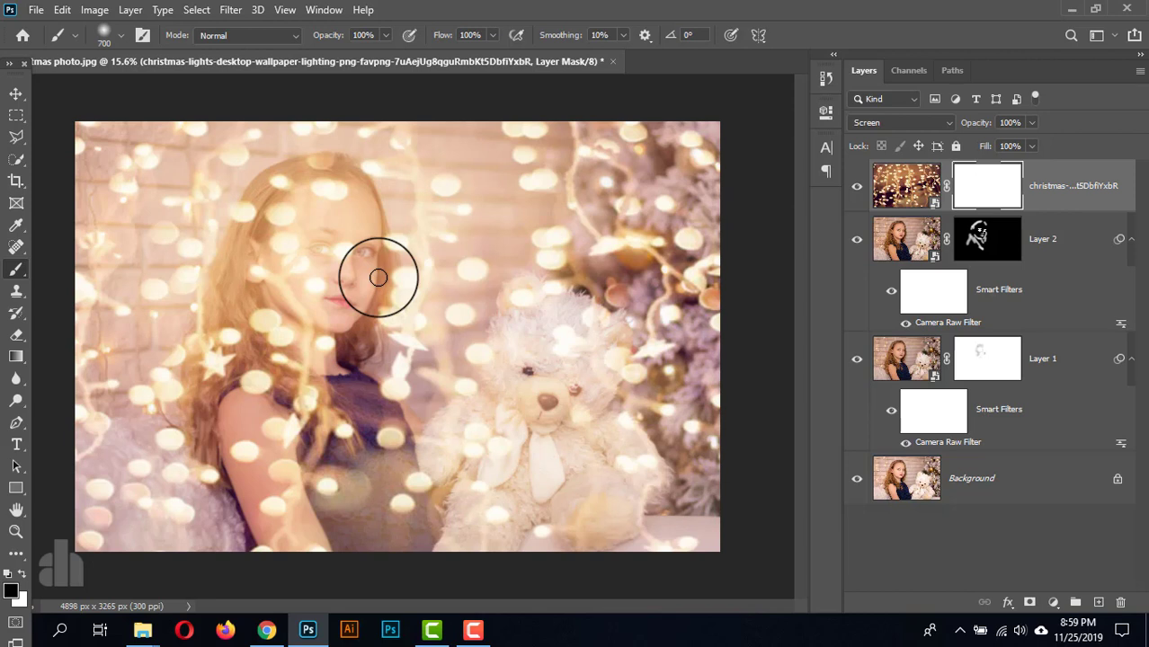
mouse_move(378, 277)
mouse_down()
mouse_move(343, 277)
mouse_move(311, 240)
mouse_move(323, 247)
mouse_move(323, 281)
mouse_move(314, 268)
mouse_move(307, 292)
mouse_move(293, 261)
mouse_move(306, 287)
mouse_move(326, 274)
mouse_move(328, 301)
mouse_move(349, 232)
mouse_move(333, 282)
mouse_up()
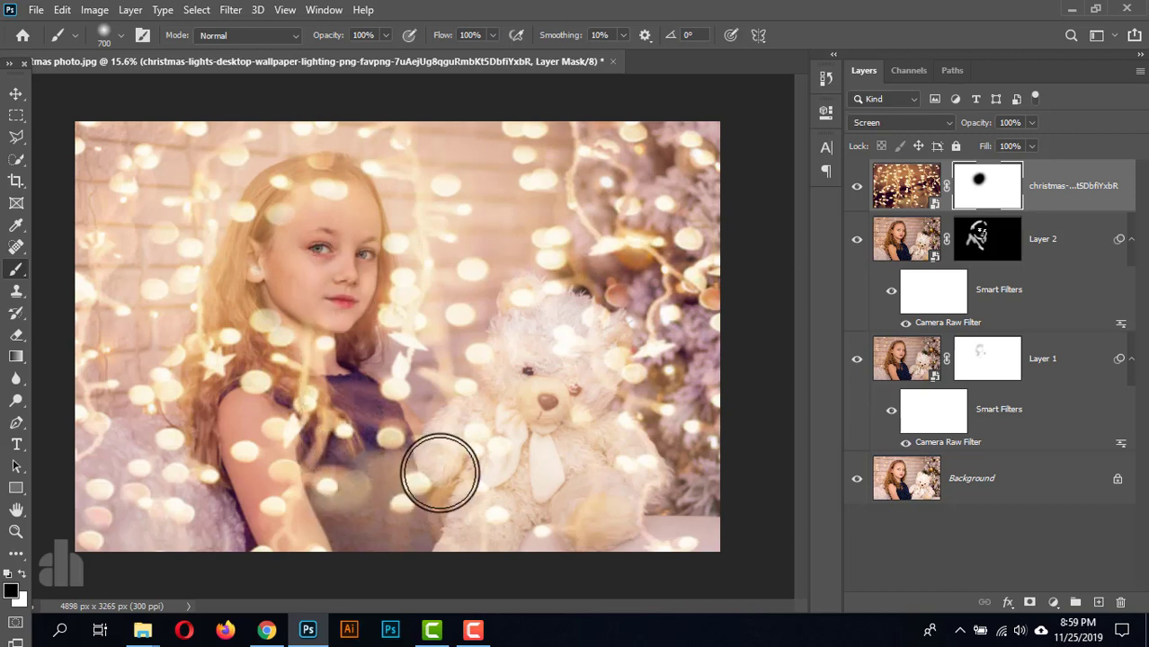
mouse_move(547, 330)
mouse_down()
mouse_move(541, 393)
mouse_move(535, 385)
mouse_move(533, 372)
mouse_move(557, 365)
mouse_move(570, 383)
mouse_move(552, 419)
mouse_move(533, 415)
mouse_move(569, 444)
mouse_move(541, 483)
mouse_move(500, 491)
mouse_move(559, 519)
mouse_move(588, 488)
mouse_up()
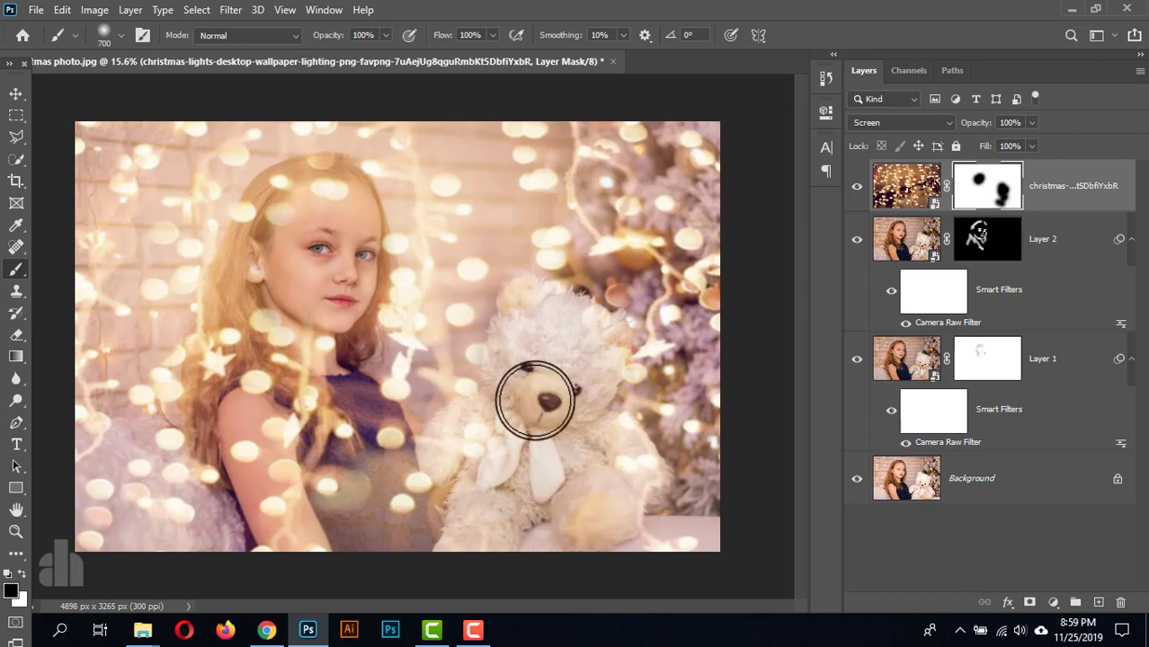
scroll(303, 314, up, 1)
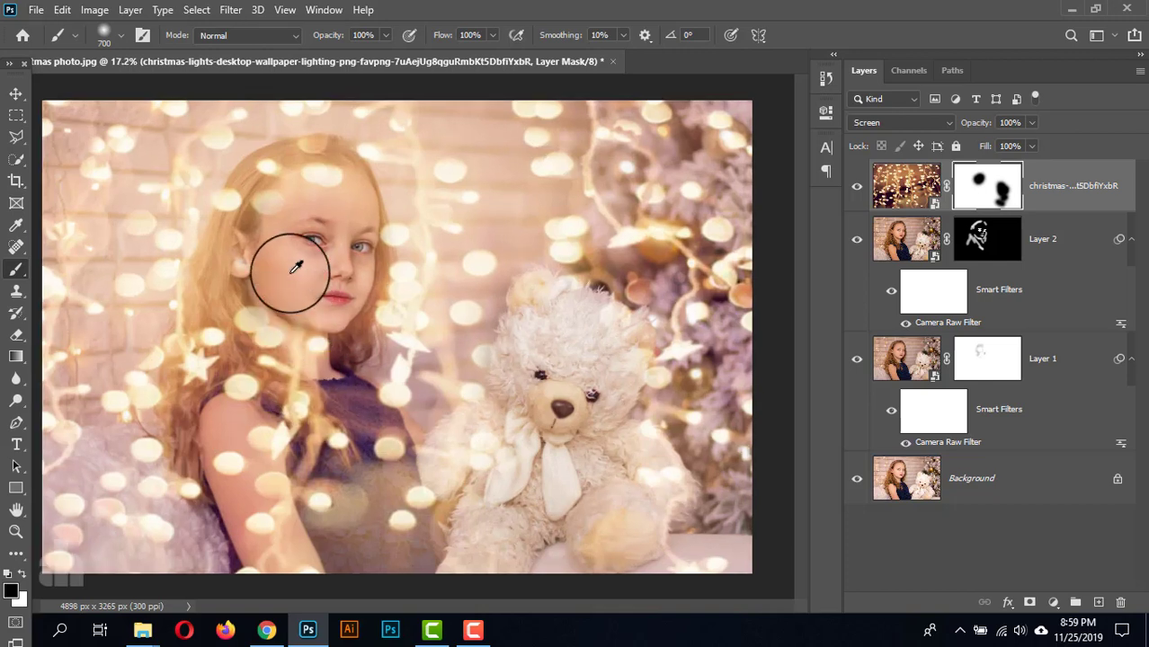
scroll(308, 265, up, 1)
scroll(286, 243, down, 2)
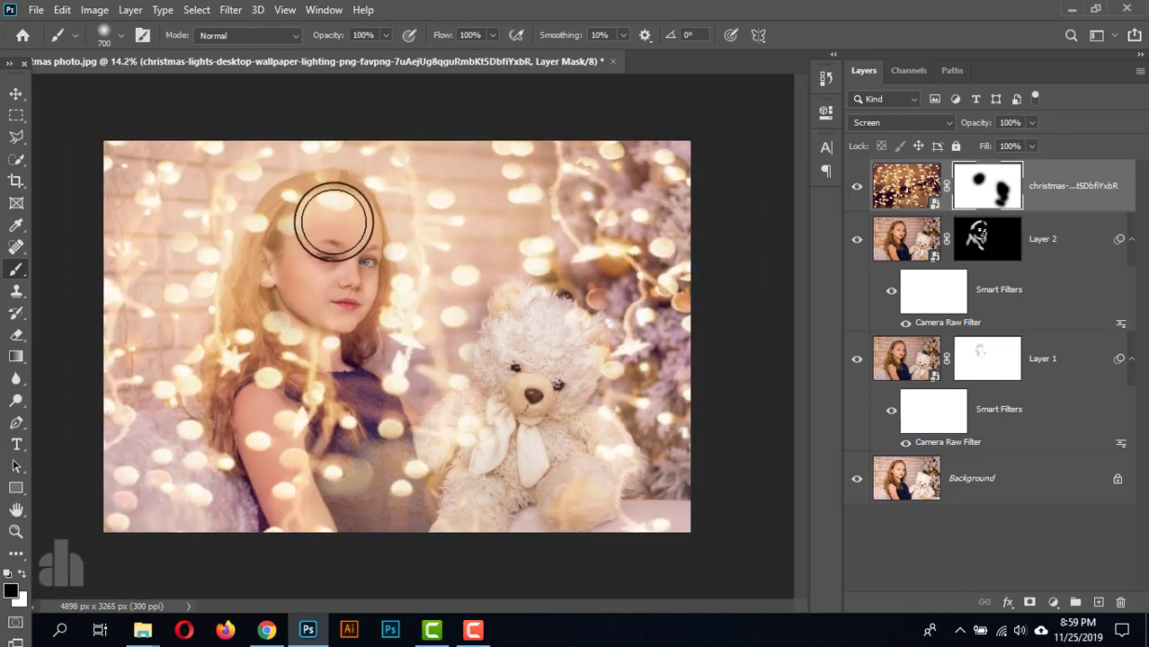
Paint the lights off the girl's forehead with a smaller black brush and undo the stroke made over her hair.
key(bracketleft)
key(bracketleft)
mouse_move(347, 210)
mouse_down()
mouse_move(358, 267)
mouse_move(335, 227)
mouse_move(359, 249)
mouse_move(367, 222)
mouse_move(363, 277)
mouse_move(346, 236)
mouse_move(342, 300)
mouse_move(360, 246)
mouse_move(370, 343)
mouse_move(364, 238)
mouse_move(316, 285)
mouse_move(267, 286)
mouse_move(266, 410)
mouse_move(289, 403)
mouse_move(253, 258)
mouse_move(248, 301)
mouse_move(260, 243)
mouse_move(247, 296)
mouse_move(271, 204)
mouse_move(286, 202)
mouse_move(255, 290)
mouse_up()
key(bracketleft)
key(bracketleft)
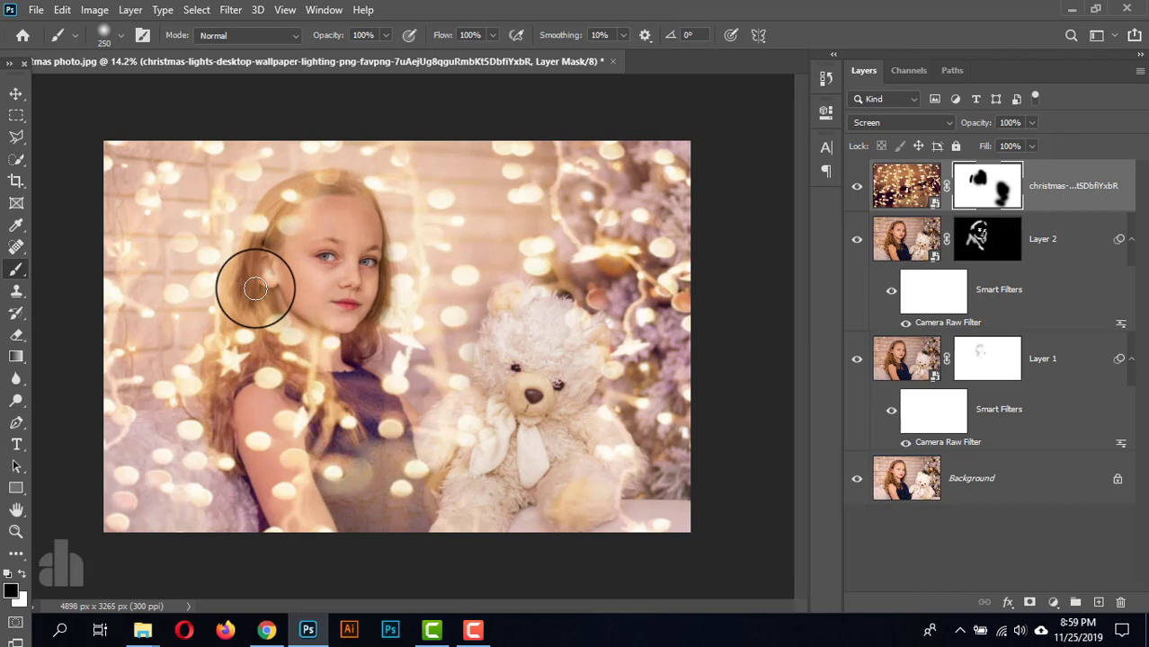
key(ctrl+z)
key(ctrl+z)
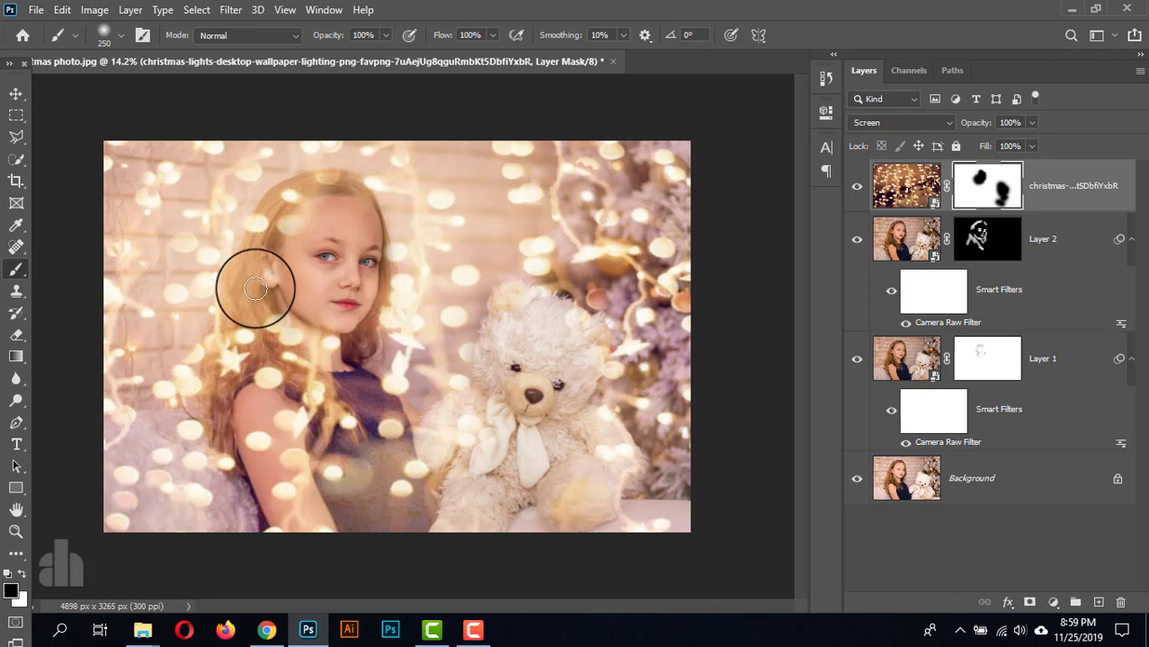
Mask out the lights at the edge of the girl's cheek with a 250 px black brush.
scroll(349, 303, down, 2)
scroll(350, 299, up, 1)
scroll(349, 301, up, 1)
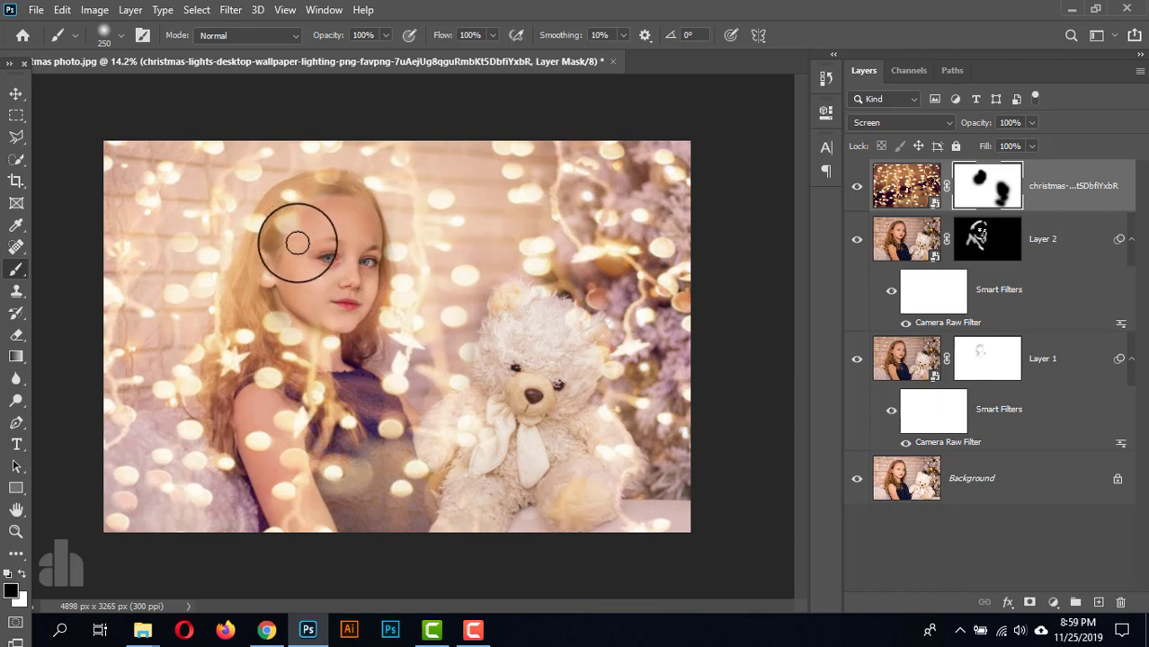
mouse_move(298, 290)
mouse_down()
mouse_move(314, 210)
mouse_move(291, 235)
mouse_move(293, 256)
mouse_move(288, 222)
mouse_move(299, 290)
mouse_up()
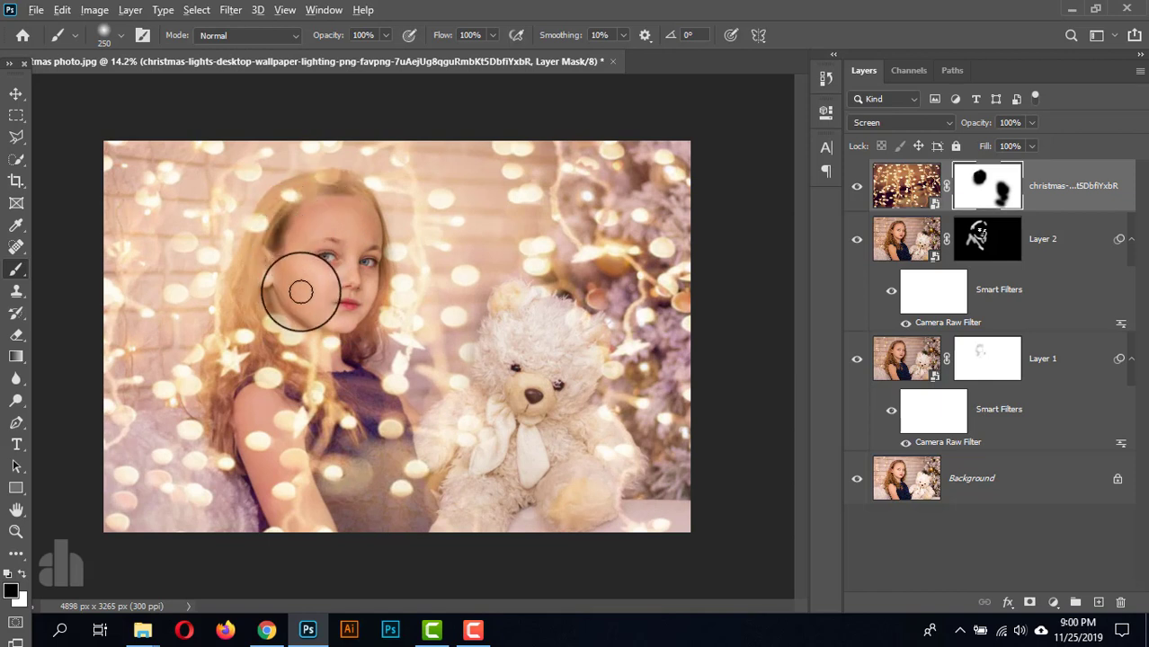
scroll(300, 291, up, 3)
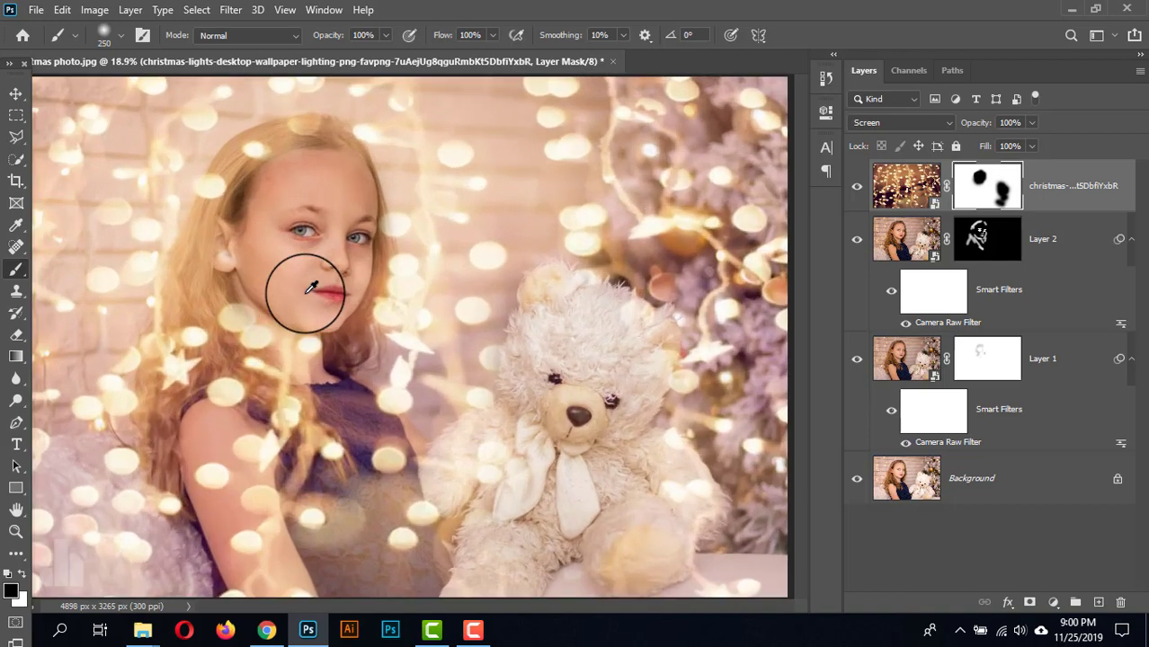
scroll(311, 288, down, 4)
scroll(311, 288, up, 3)
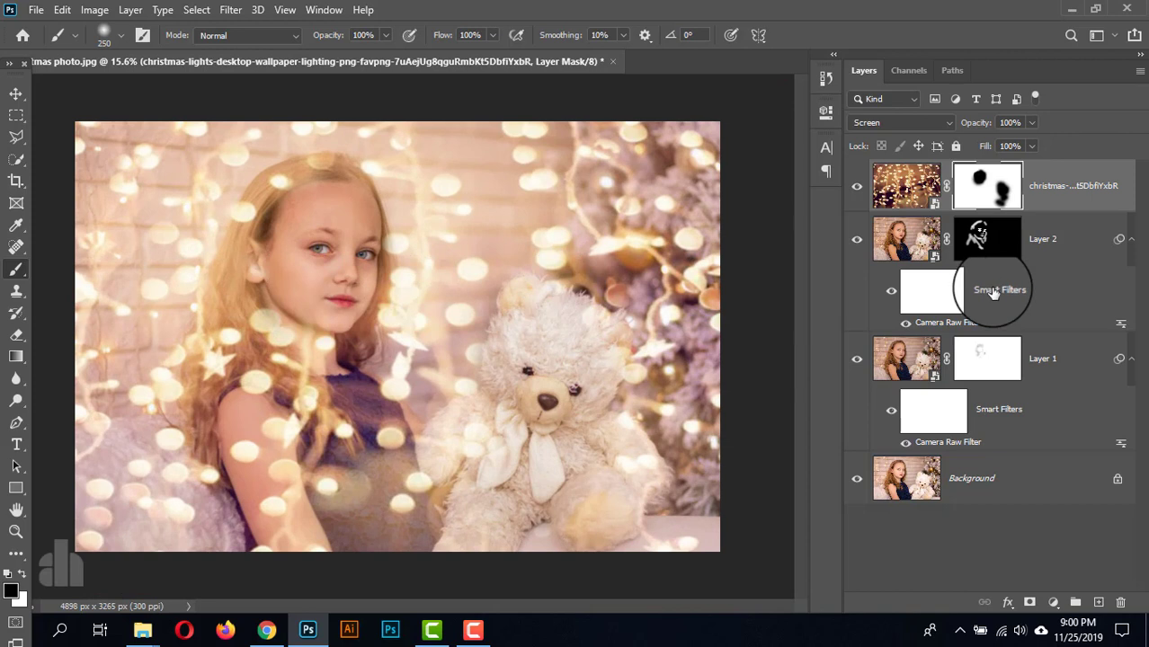
Create a new layer above the Christmas lights layer and paint it completely black with an 1800 px brush.
click(1078, 186)
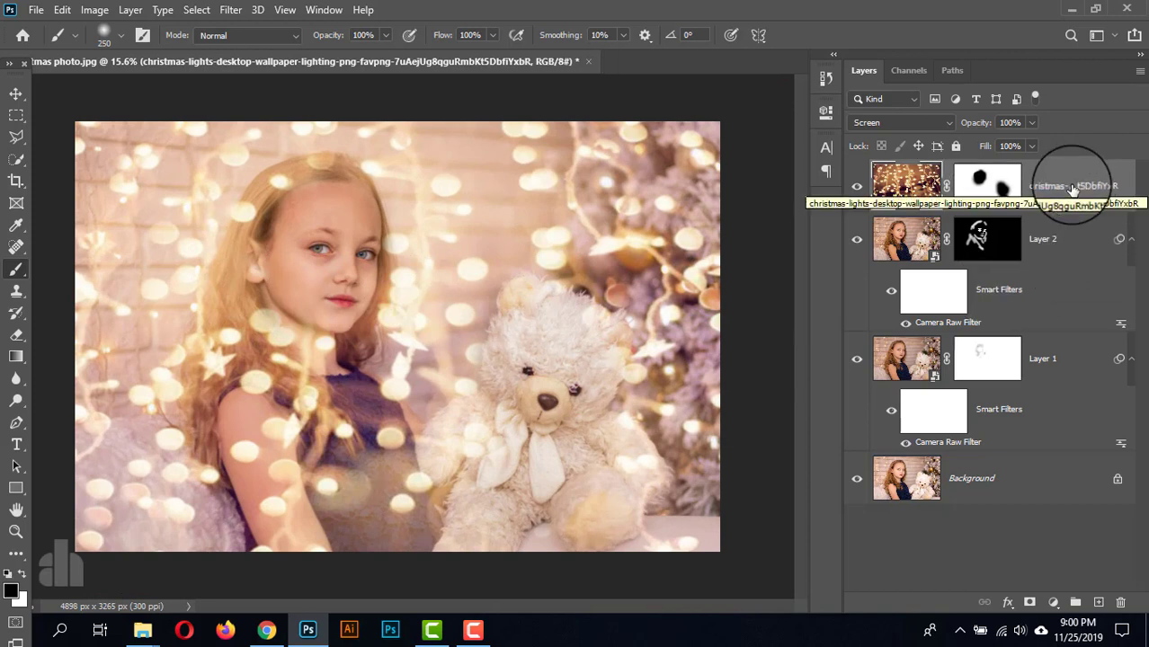
click(1099, 602)
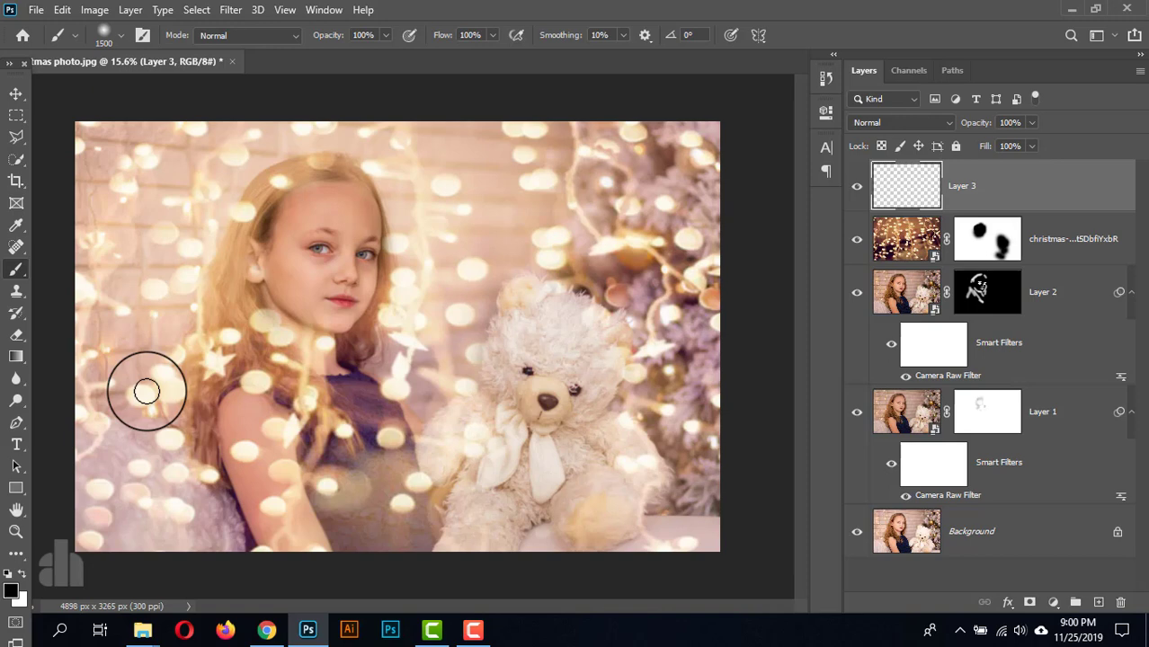
key(bracketright)
key(bracketright)
key(bracketright)
mouse_move(141, 166)
mouse_down()
mouse_move(738, 157)
mouse_move(73, 173)
mouse_move(80, 142)
mouse_move(99, 528)
mouse_move(278, 543)
mouse_move(593, 532)
mouse_move(679, 480)
mouse_move(717, 340)
mouse_move(714, 240)
mouse_move(685, 564)
mouse_move(130, 390)
mouse_move(130, 346)
mouse_move(316, 299)
mouse_move(527, 304)
mouse_move(632, 338)
mouse_move(633, 385)
mouse_move(459, 385)
mouse_move(171, 279)
mouse_up()
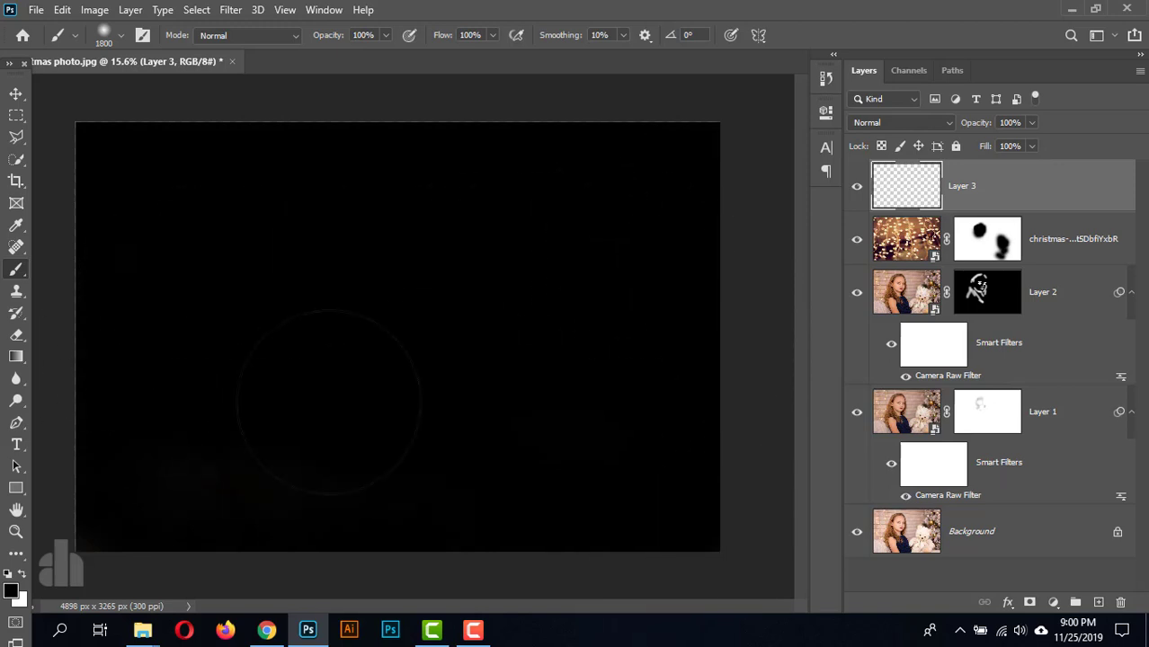
mouse_move(120, 509)
mouse_down()
mouse_move(763, 416)
mouse_move(166, 102)
mouse_move(167, 584)
mouse_move(762, 471)
mouse_up()
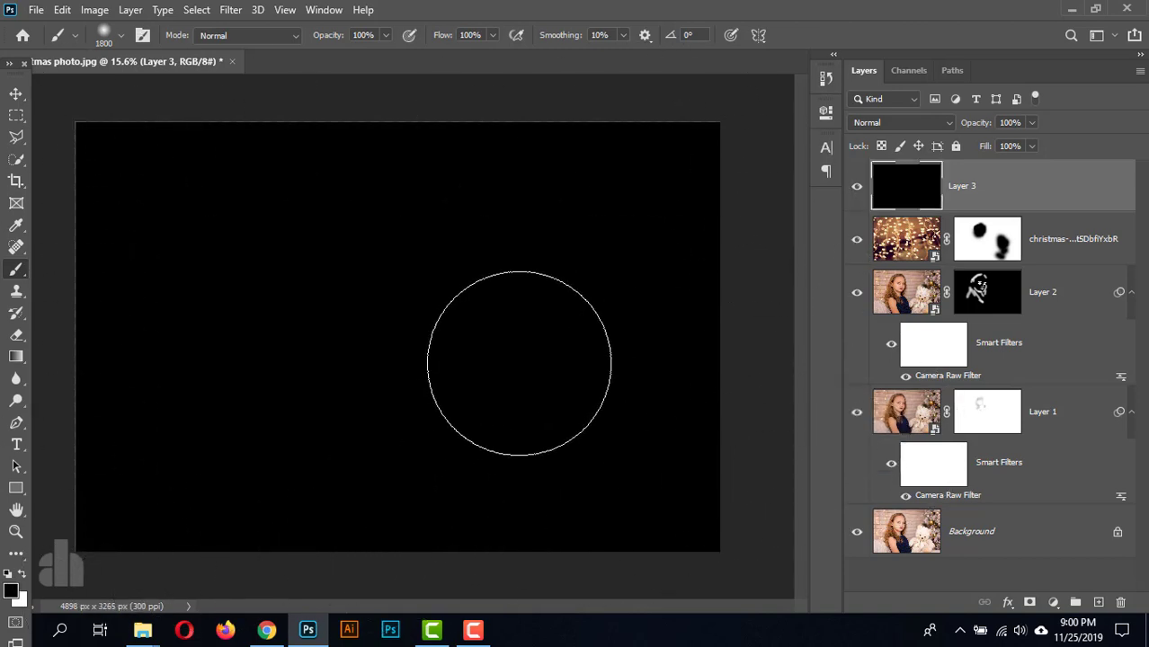
Add a white mask to the black layer and dab one soft 2200 px black spot on it near the girl.
click(1029, 602)
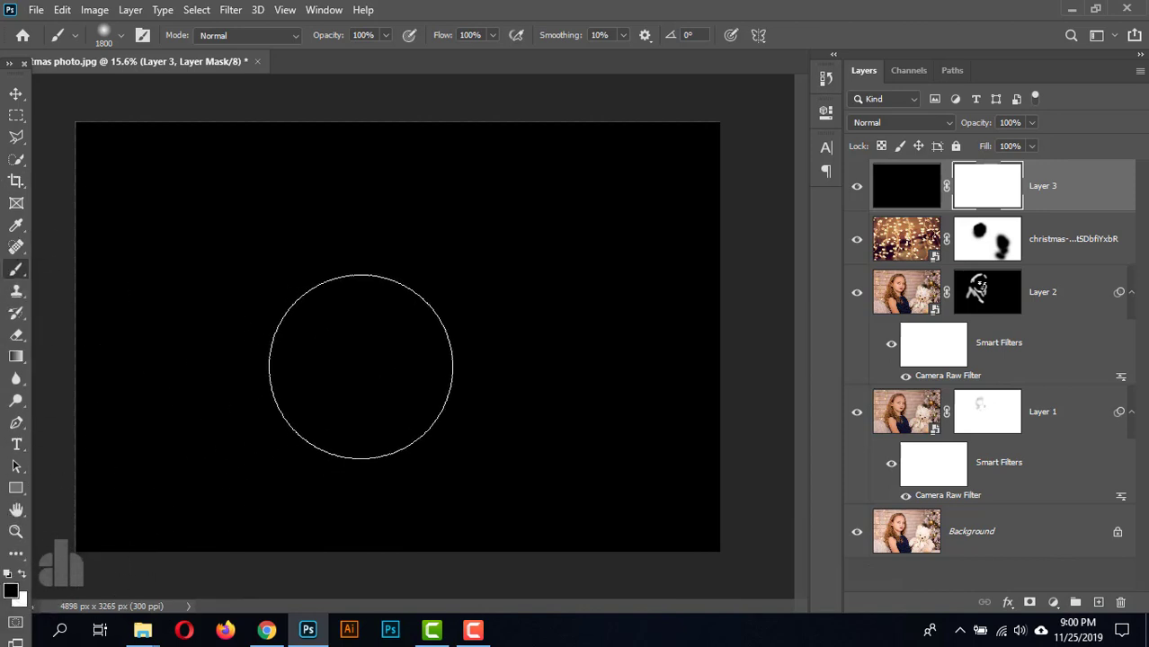
key(bracketright)
key(bracketright)
key(bracketright)
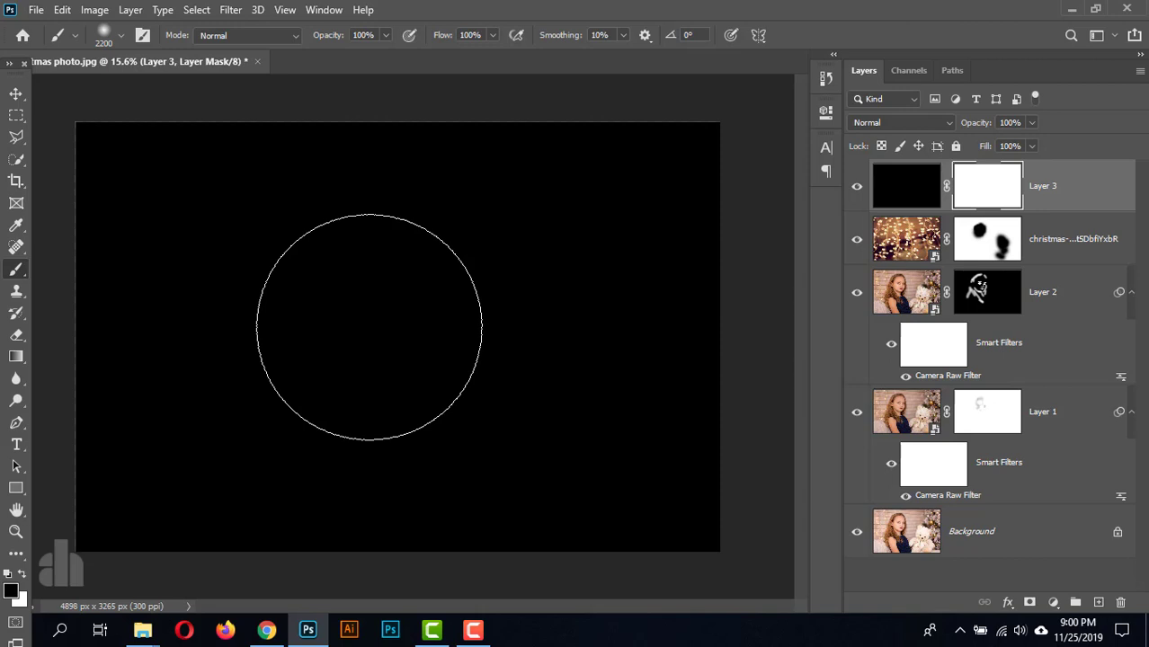
click(368, 328)
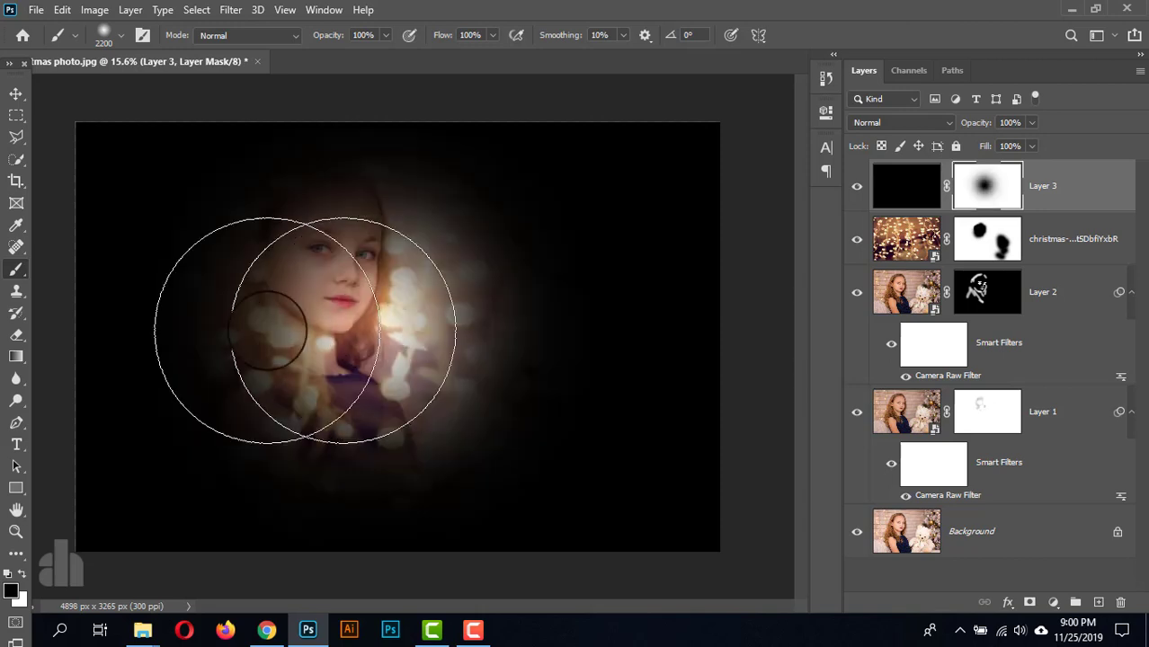
Free-transform the black layer with its mask, enlarging it in both directions to about 212%.
click(15, 93)
scroll(434, 384, down, 2)
key(ctrl+t)
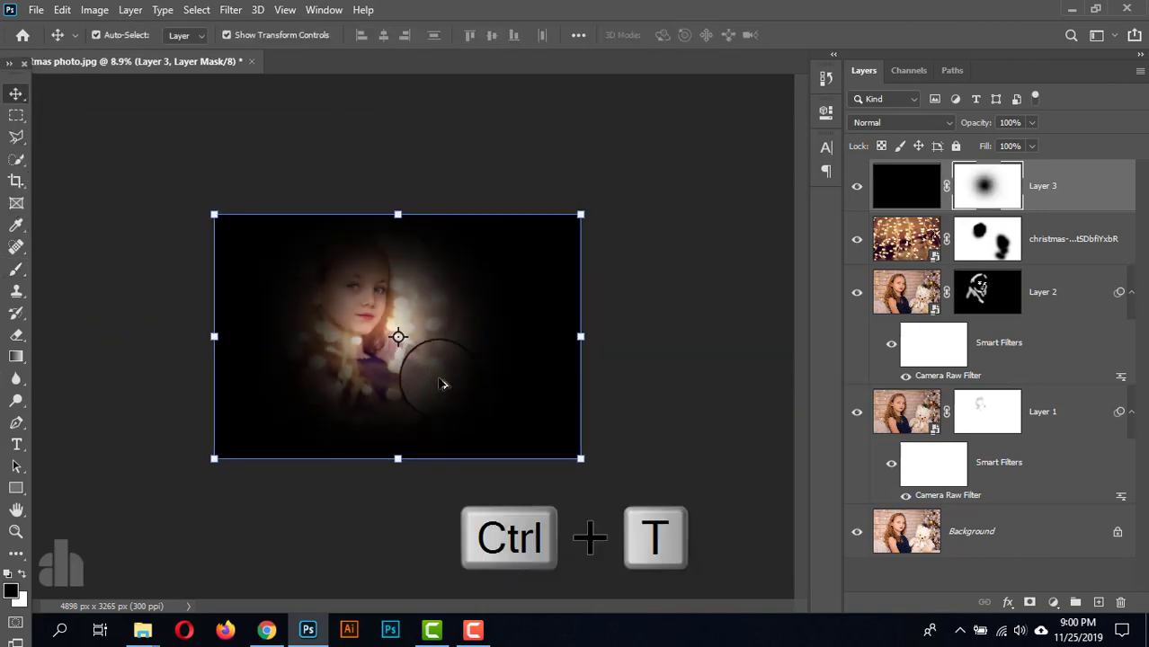
click(227, 34)
click(226, 34)
drag(214, 215, 41, 96)
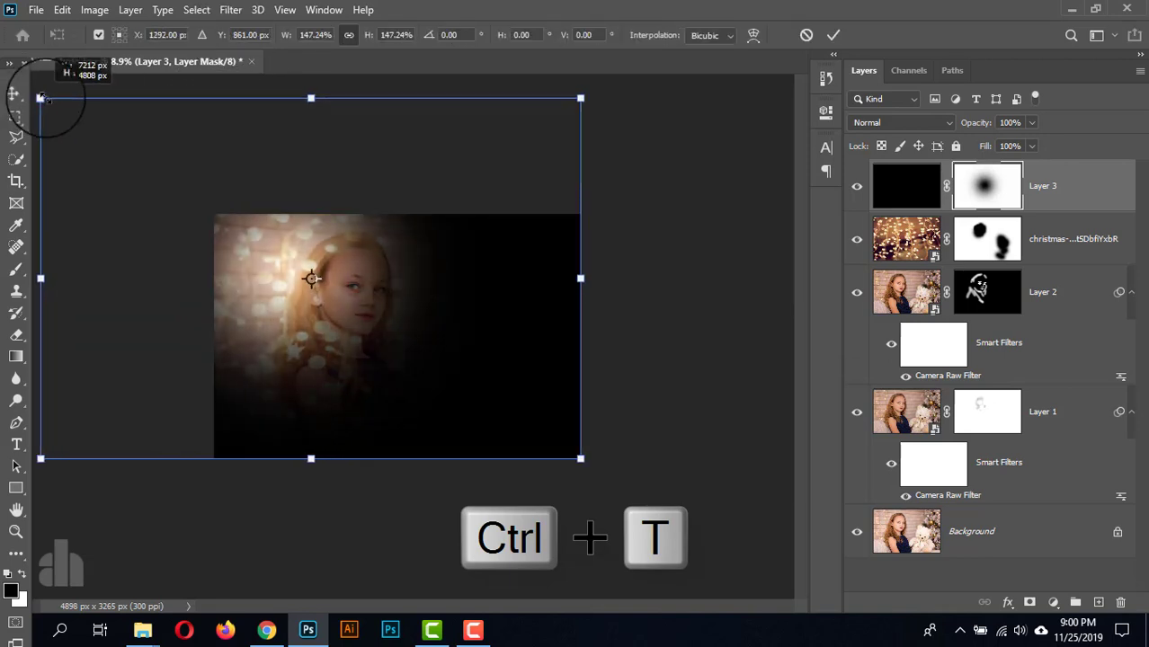
drag(593, 460, 819, 617)
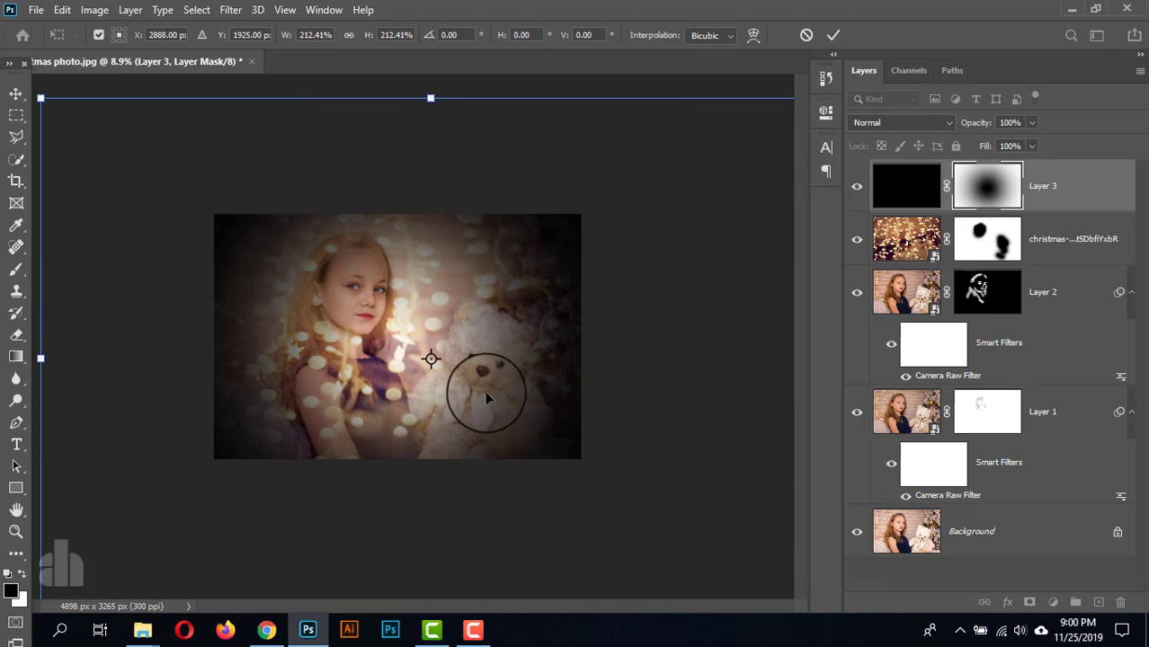
Enlarge the vignette further to about 278%, centre its clear area on the girl, and apply the transform.
scroll(482, 389, down, 2)
drag(174, 188, 126, 154)
drag(222, 266, 221, 266)
drag(652, 499, 751, 567)
drag(683, 489, 642, 459)
key(ctrl+0)
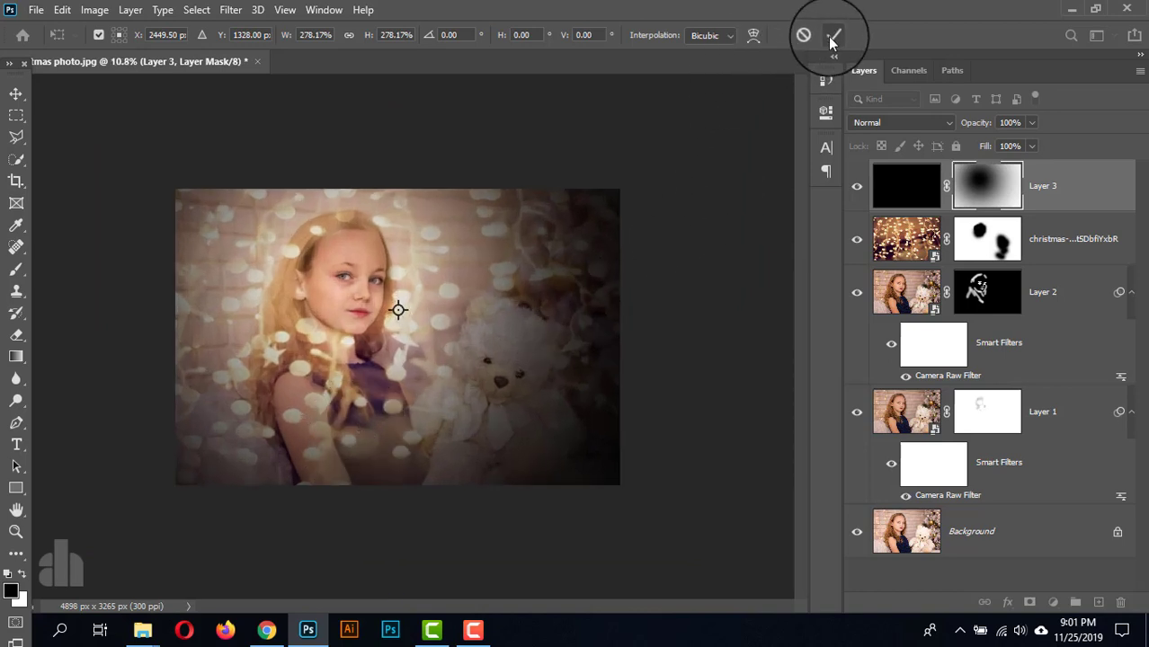
key(Return)
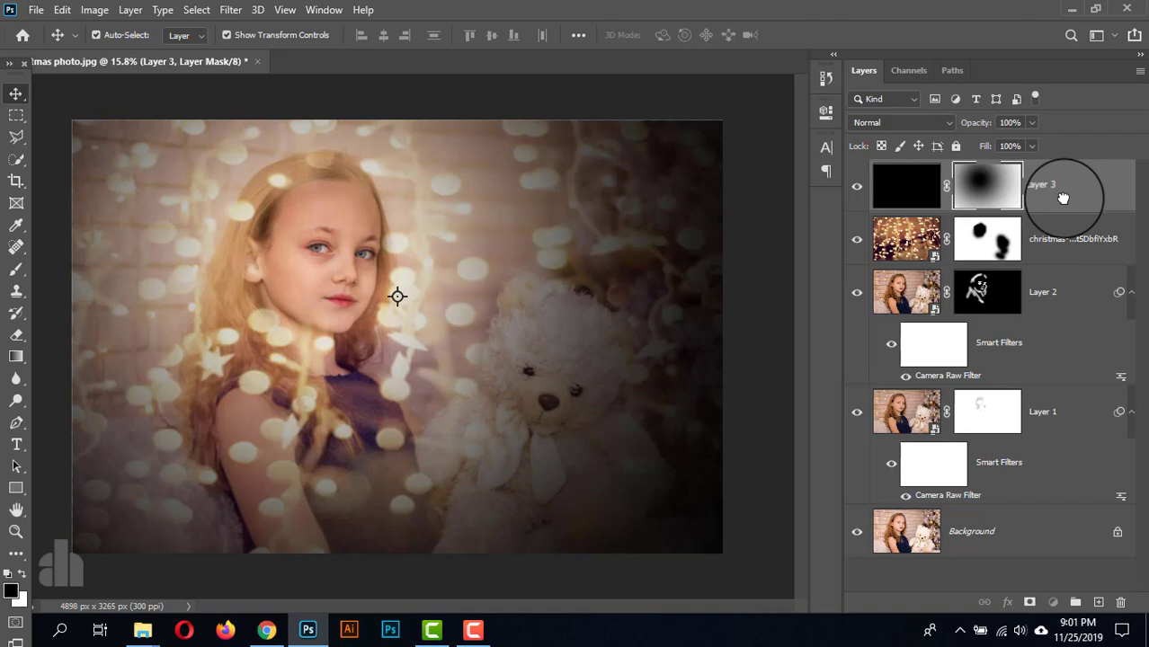
Move Layer 3 beneath the Christmas lights layer and target its mask with the Brush tool.
drag(1062, 197, 1066, 278)
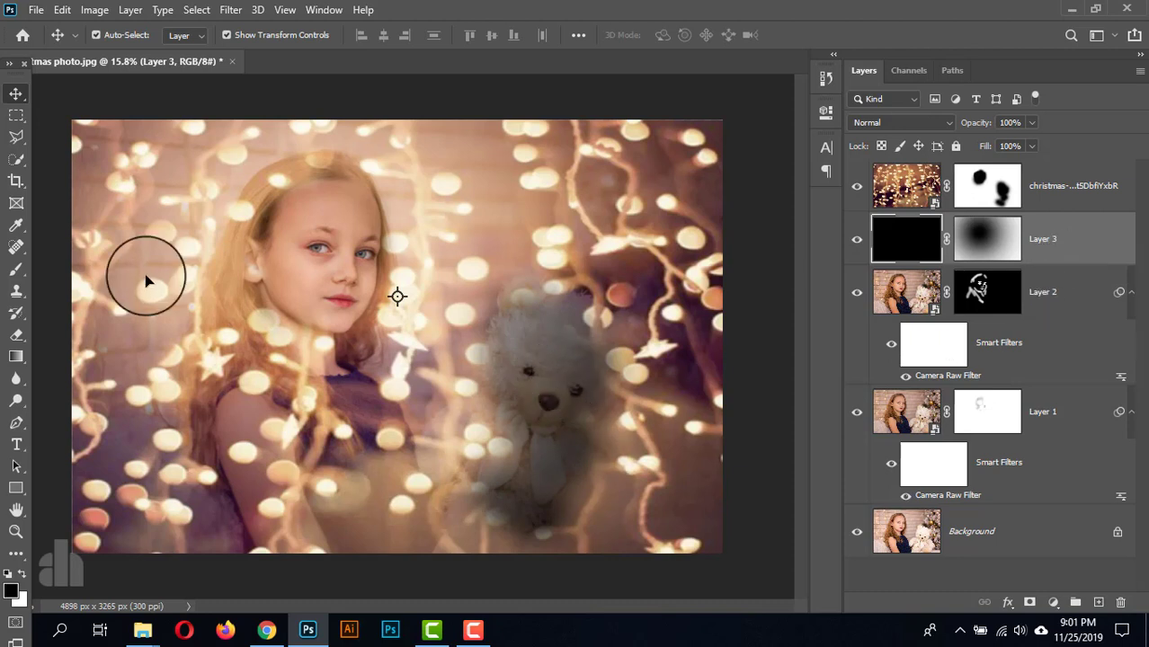
click(16, 269)
key(alt+bracketright)
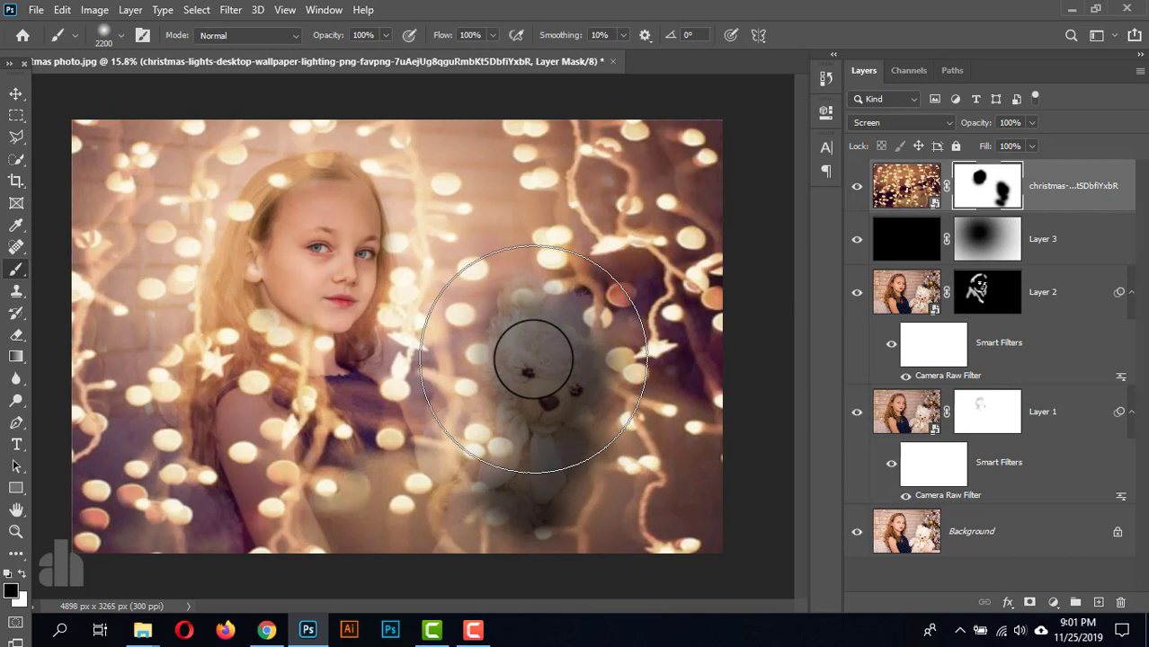
key(alt+bracketleft)
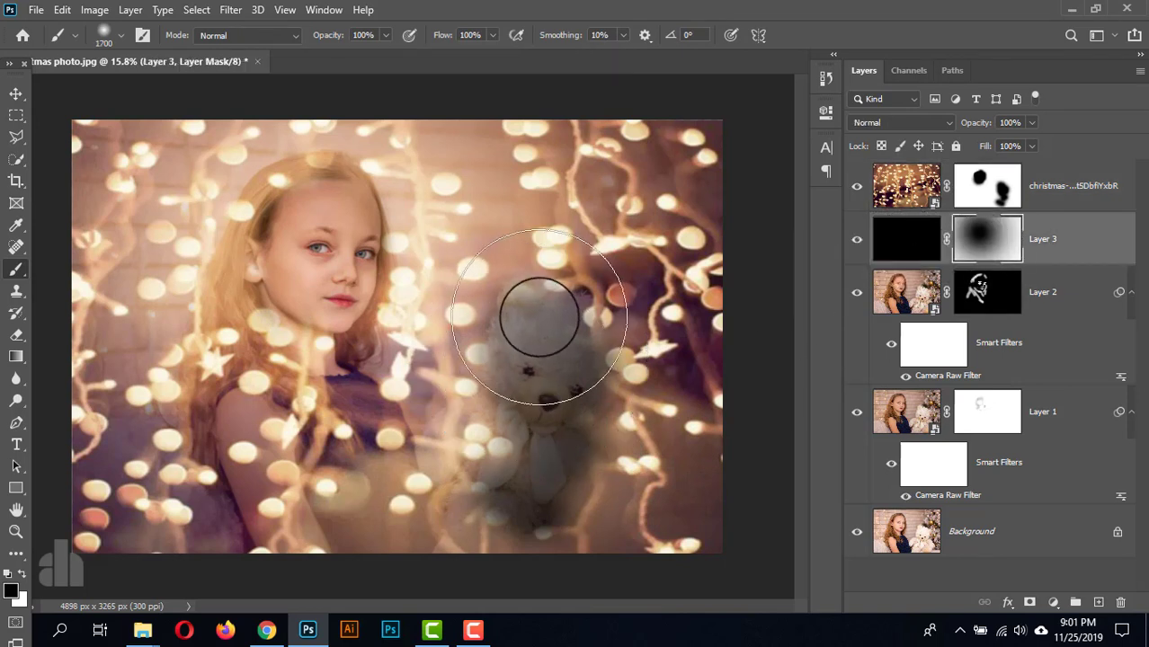
Paint black on Layer 3's mask over the teddy bear and the girl's body with a 1000 px brush.
key(bracketleft)
key(bracketleft)
key(bracketleft)
key(bracketleft)
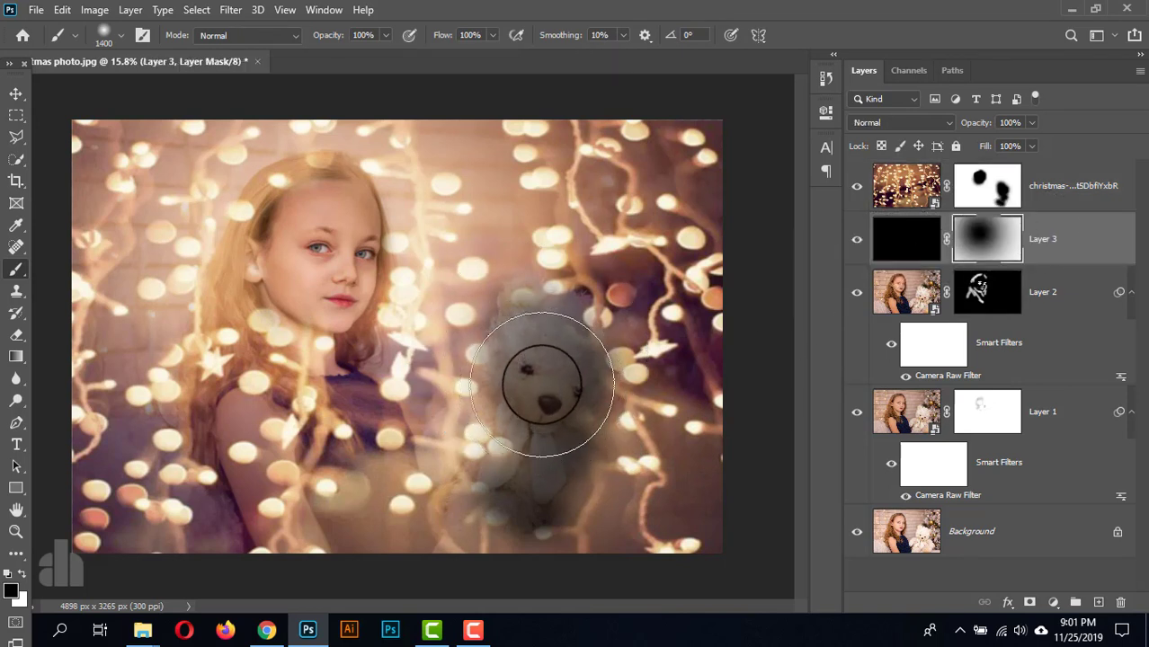
key(bracketleft)
key(bracketleft)
key(bracketleft)
mouse_move(541, 346)
mouse_down()
mouse_move(526, 461)
mouse_move(542, 366)
mouse_move(533, 354)
mouse_move(530, 505)
mouse_move(547, 408)
mouse_move(499, 527)
mouse_move(508, 512)
mouse_move(500, 559)
mouse_move(527, 513)
mouse_move(497, 596)
mouse_move(537, 402)
mouse_move(498, 567)
mouse_move(511, 564)
mouse_move(538, 457)
mouse_move(579, 378)
mouse_move(542, 458)
mouse_move(549, 306)
mouse_move(555, 351)
mouse_move(593, 330)
mouse_move(497, 412)
mouse_move(536, 325)
mouse_move(514, 429)
mouse_move(565, 415)
mouse_move(448, 588)
mouse_move(502, 498)
mouse_move(428, 525)
mouse_move(295, 475)
mouse_move(256, 448)
mouse_move(292, 588)
mouse_move(356, 571)
mouse_move(275, 360)
mouse_move(312, 439)
mouse_move(276, 363)
mouse_move(337, 425)
mouse_move(360, 410)
mouse_move(395, 454)
mouse_move(385, 564)
mouse_move(367, 481)
mouse_move(426, 549)
mouse_move(423, 435)
mouse_up()
scroll(430, 426, down, 2)
scroll(430, 426, up, 1)
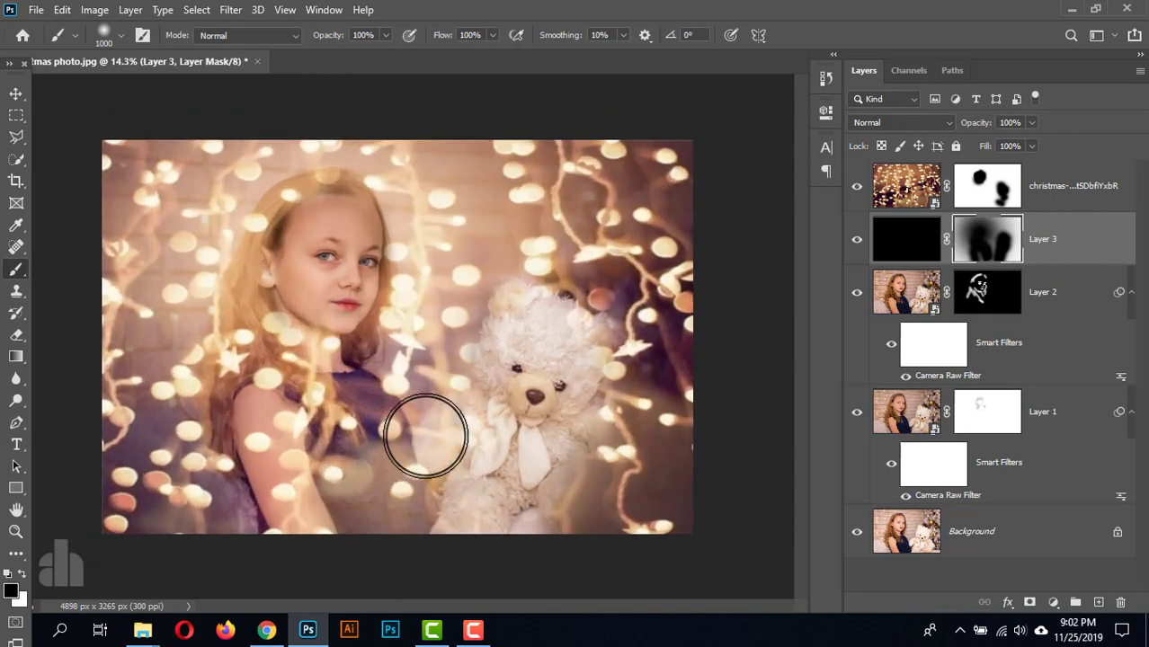
Show only the Background layer and restore all layers to compare the photo before and after the edit.
click(856, 532)
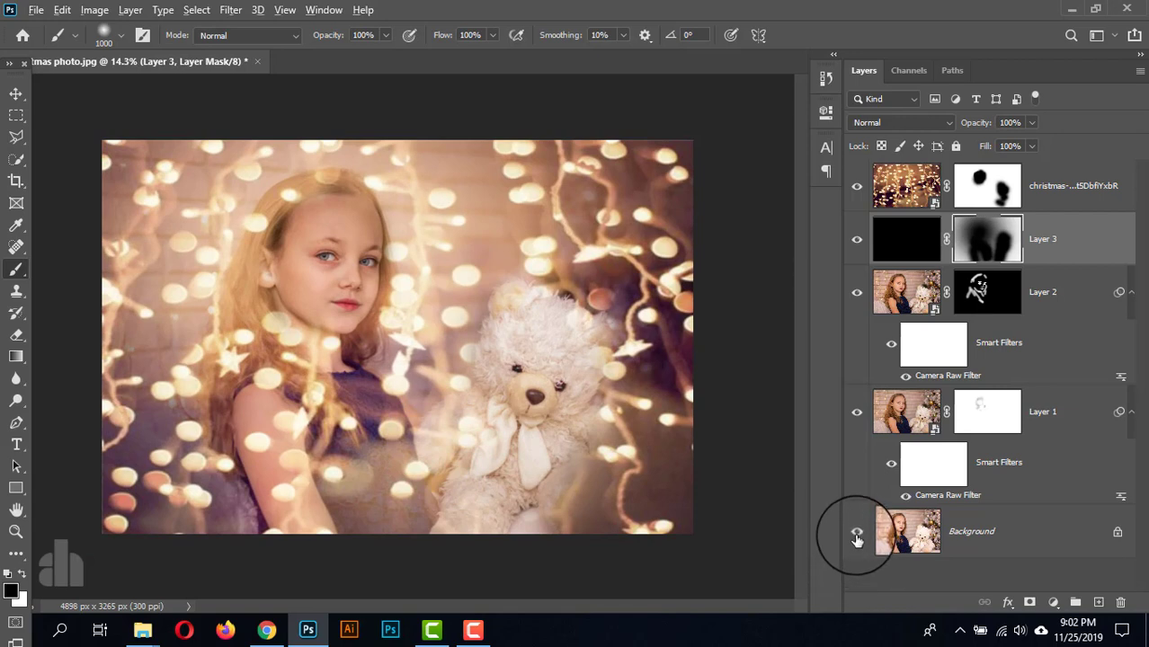
alt+click(856, 536)
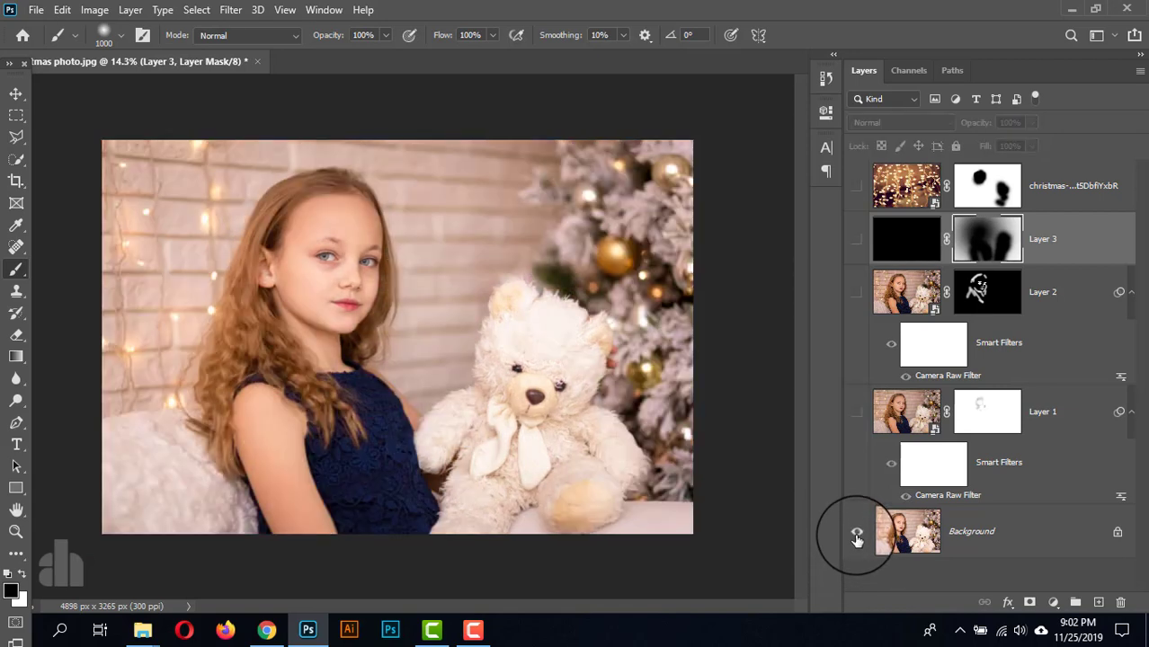
alt+click(856, 537)
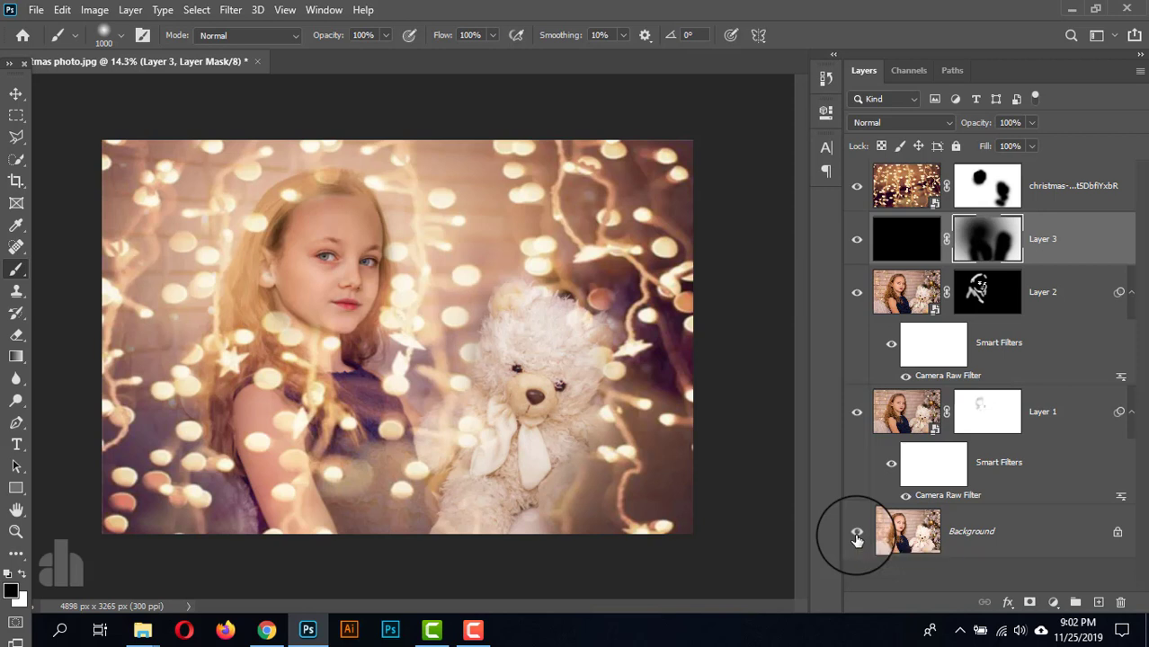
Stamp all visible layers into a new layer above the Christmas lights layer and convert it to a smart object.
click(1070, 199)
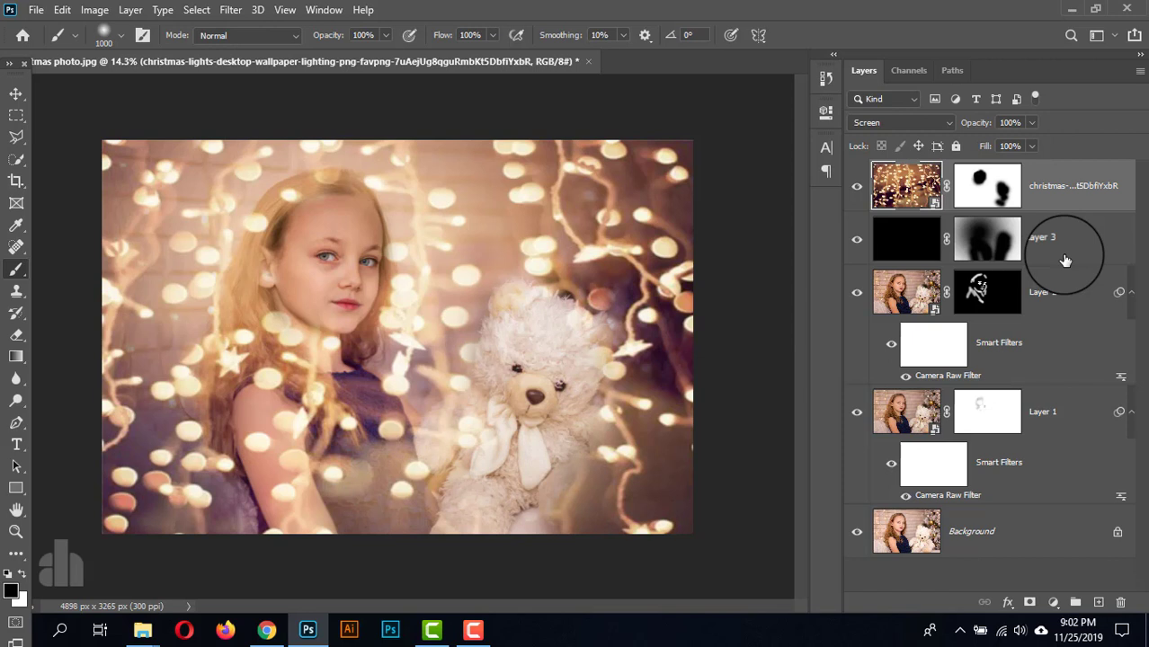
key(ctrl+alt+shift+e)
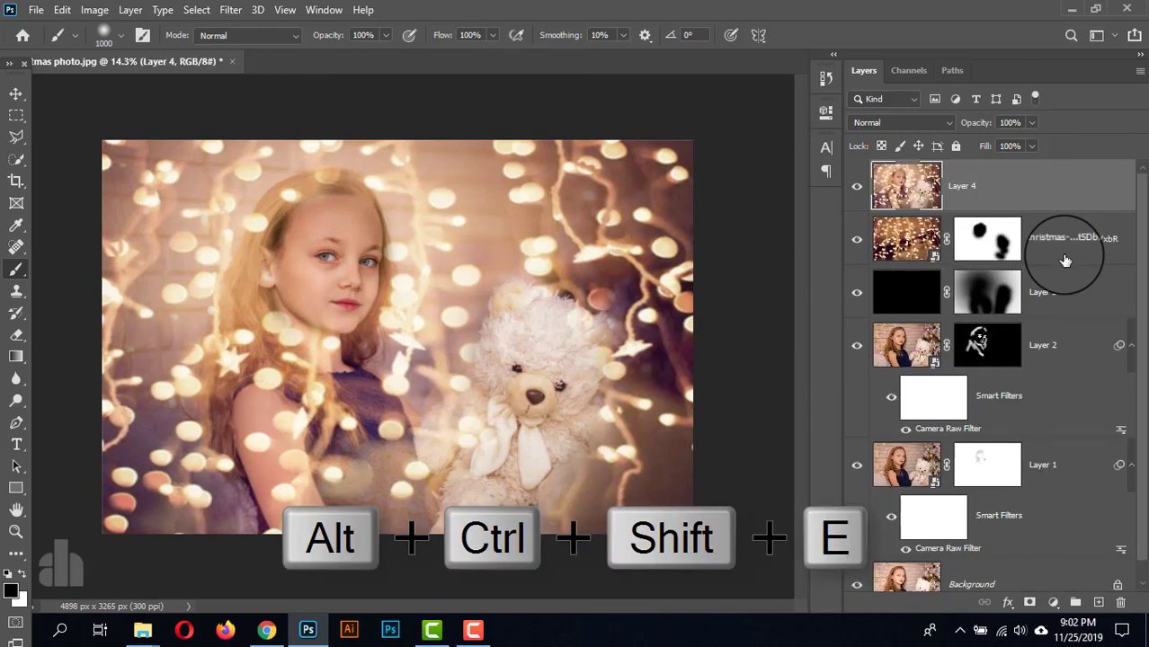
right_click(1029, 186)
click(878, 242)
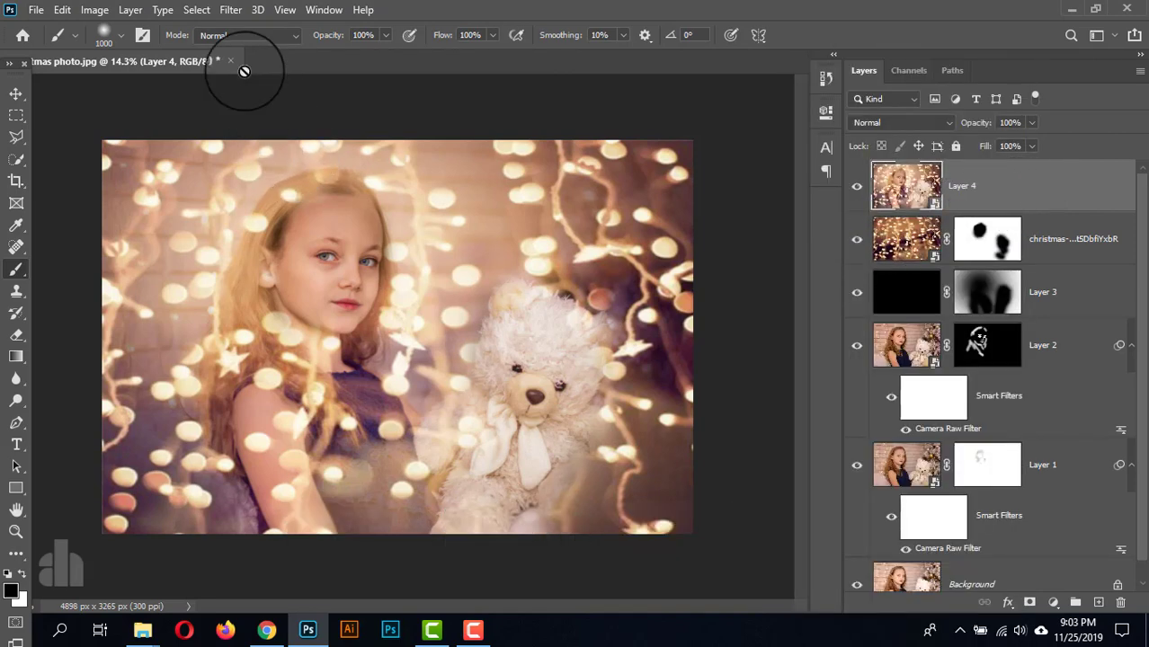
Open the Camera Raw Filter on Layer 4 and set Exposure to +0.30, Contrast to +2, Highlights to -100 and Shadows to -100.
click(231, 10)
click(258, 111)
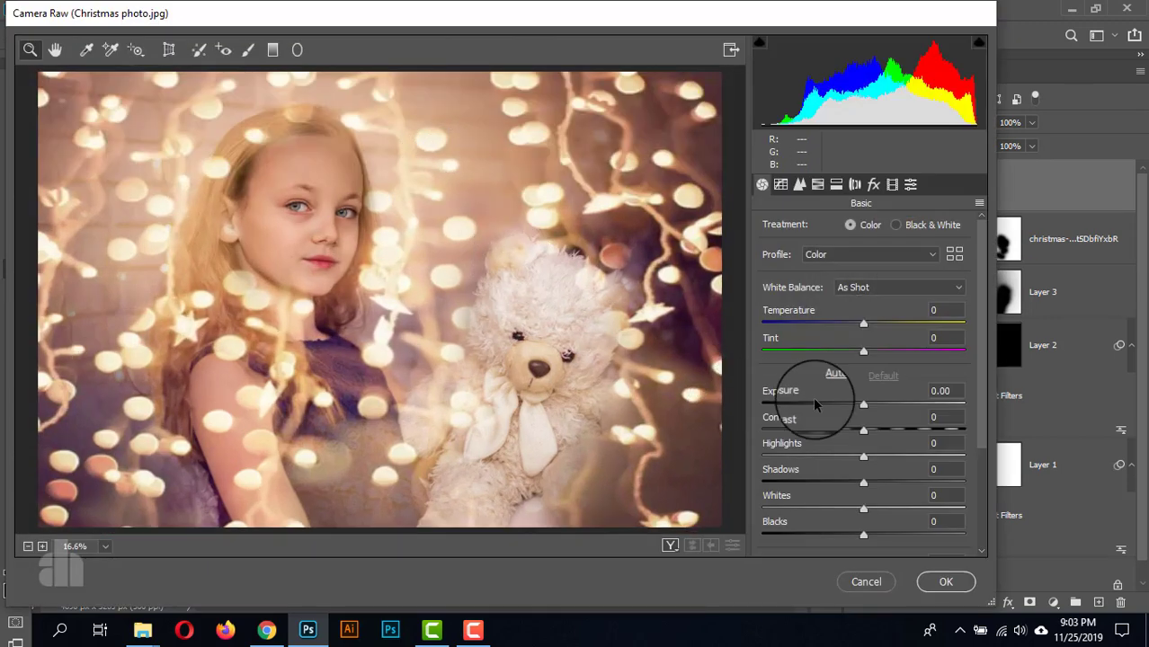
scroll(812, 397, down, 1)
drag(858, 362, 869, 365)
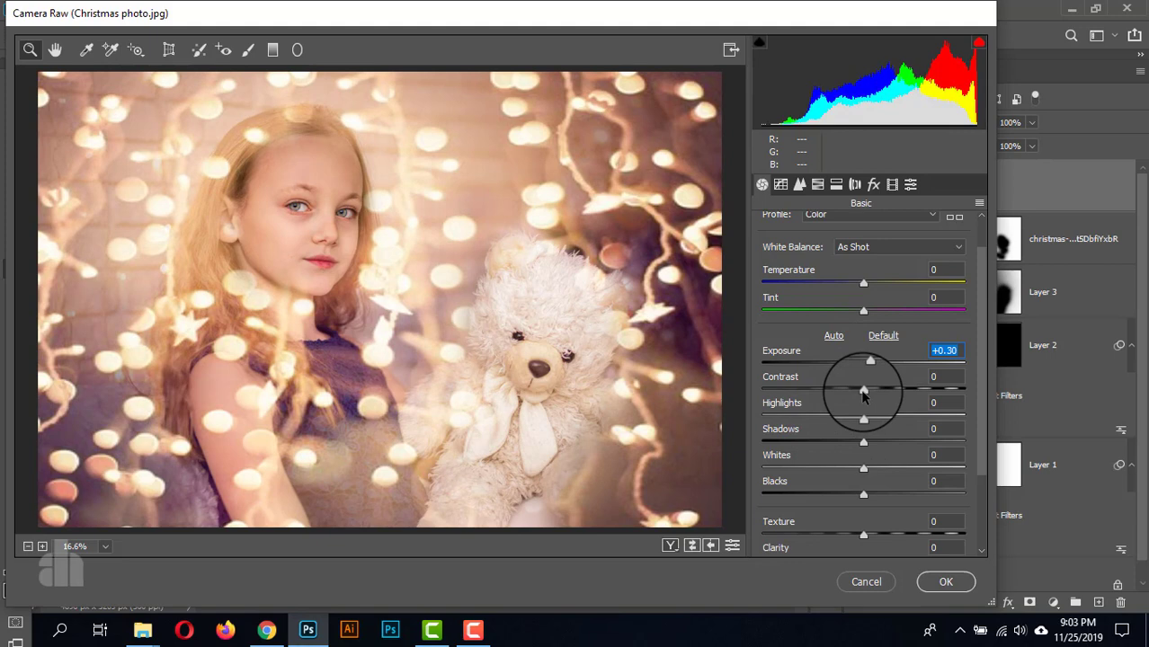
drag(863, 391, 865, 391)
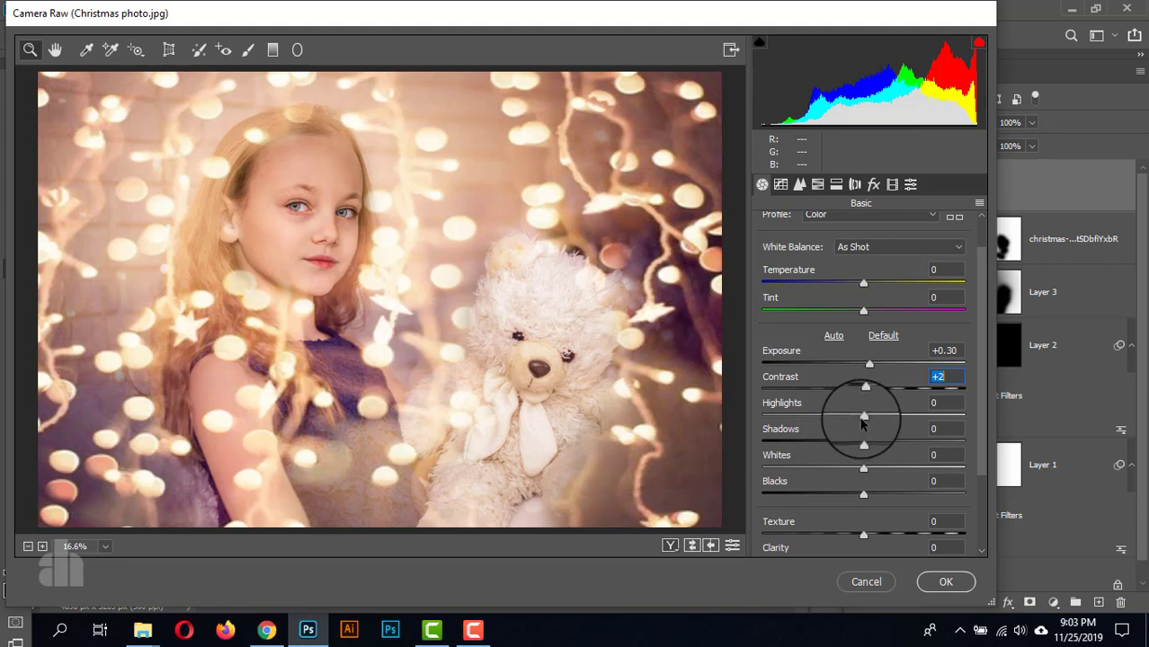
drag(863, 416, 744, 437)
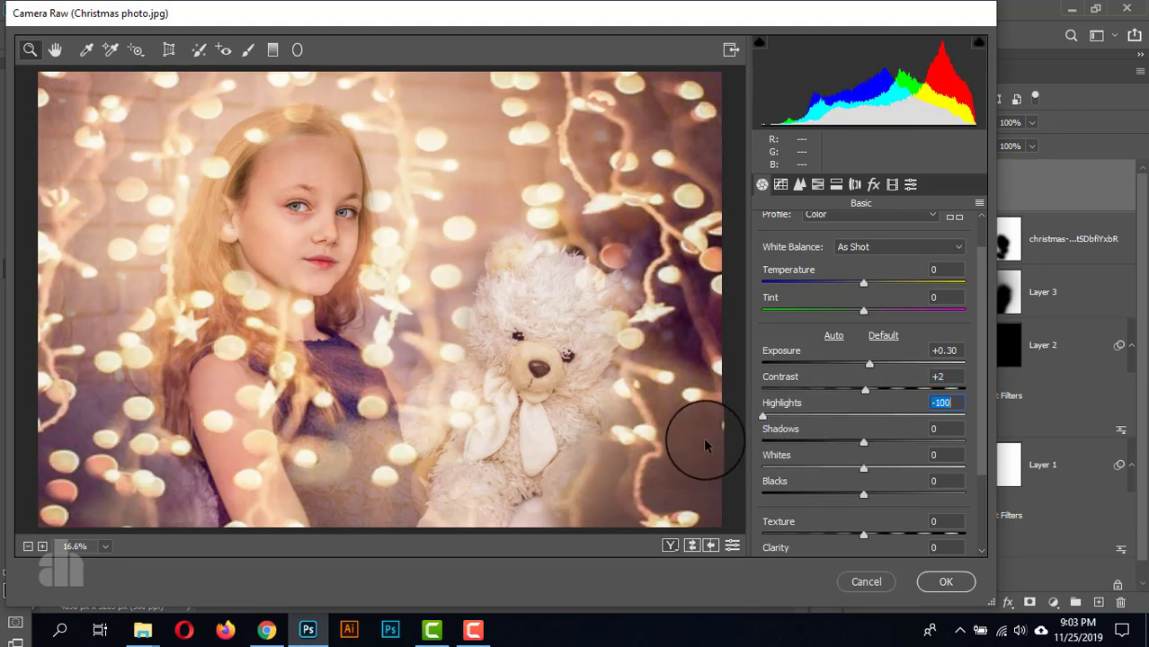
scroll(789, 456, down, 1)
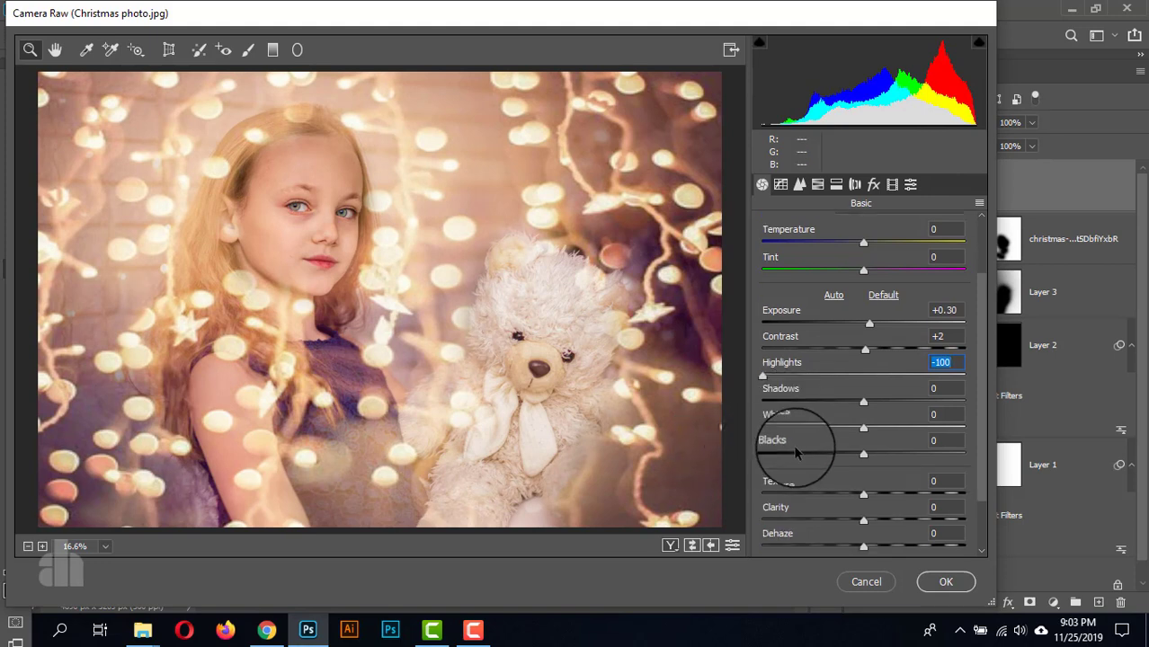
drag(863, 404, 752, 426)
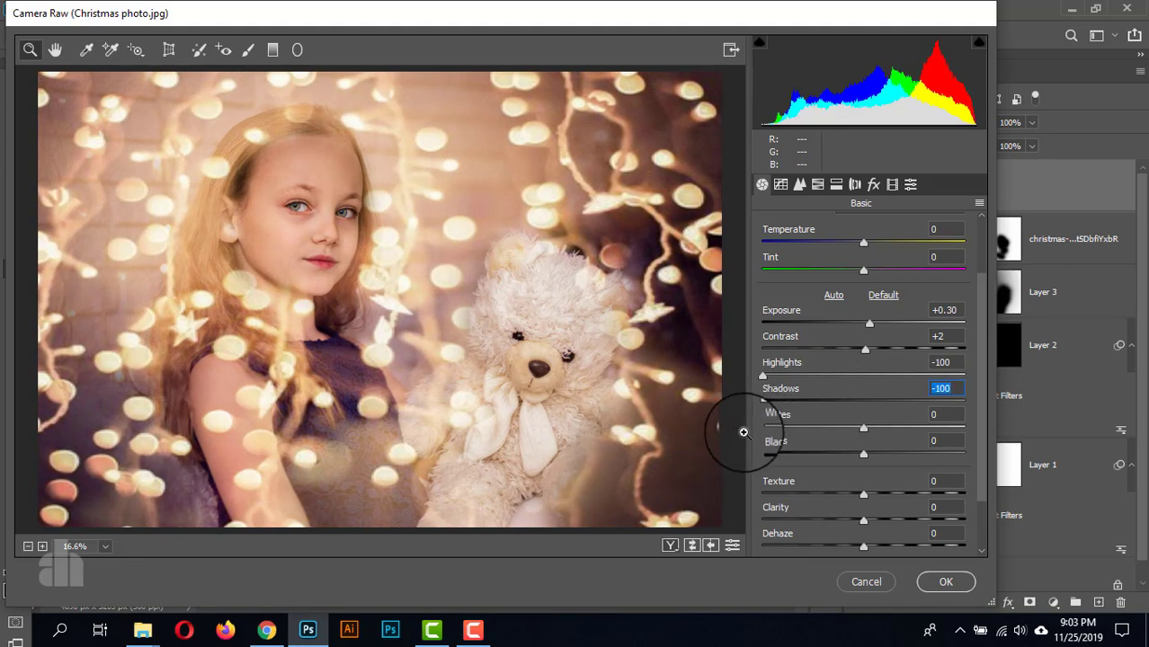
scroll(813, 461, down, 3)
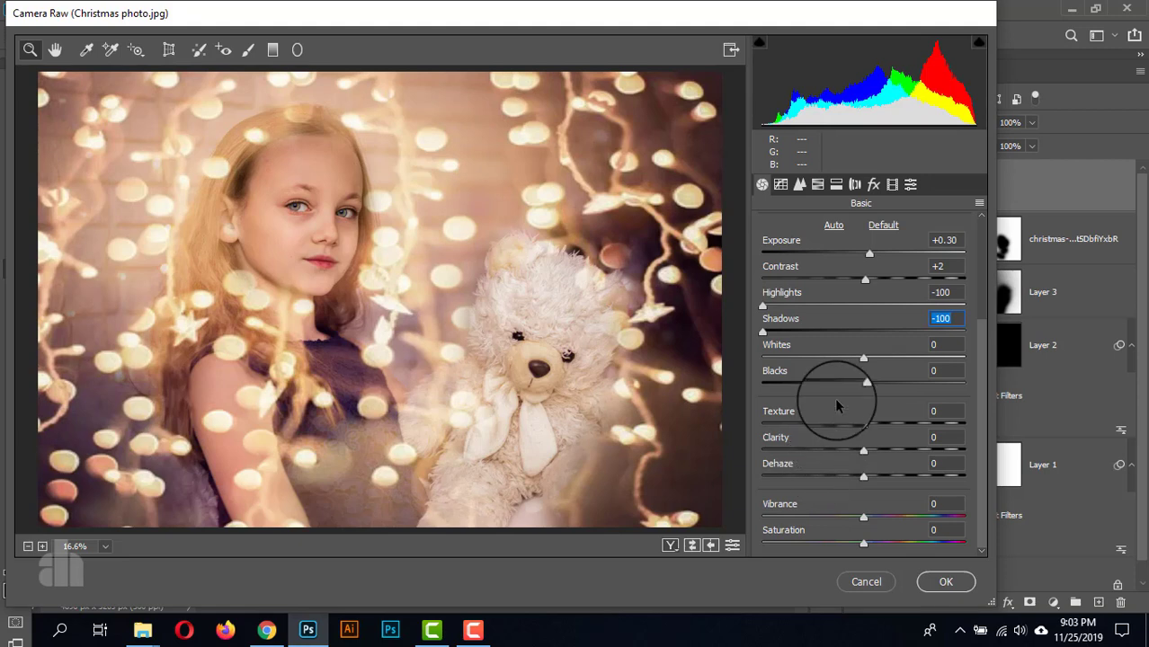
Raise the Oranges saturation slightly in the HSL adjustments and try the Oranges luminance, leaving it at 0.
click(817, 186)
click(831, 231)
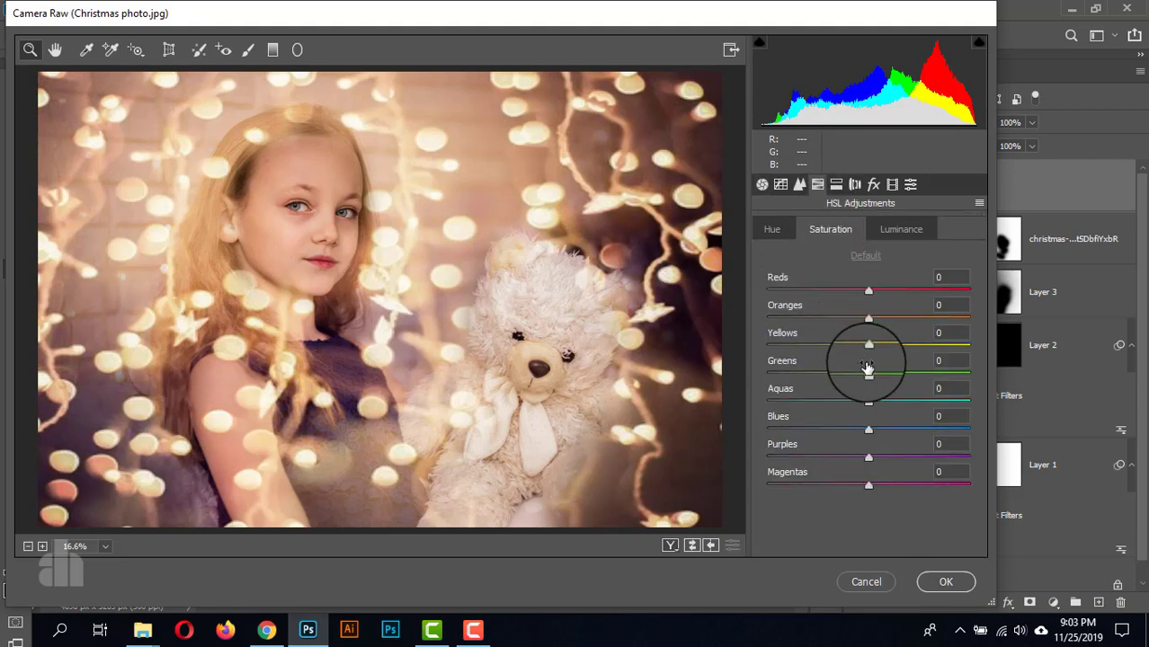
drag(869, 321, 878, 319)
click(900, 229)
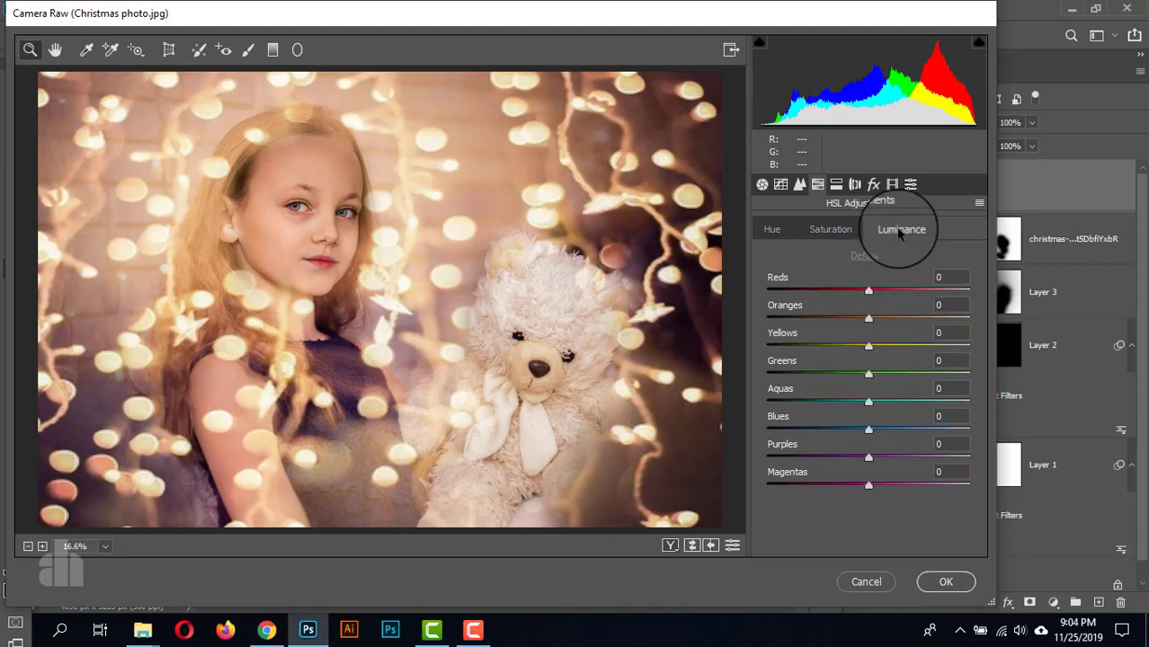
click(868, 318)
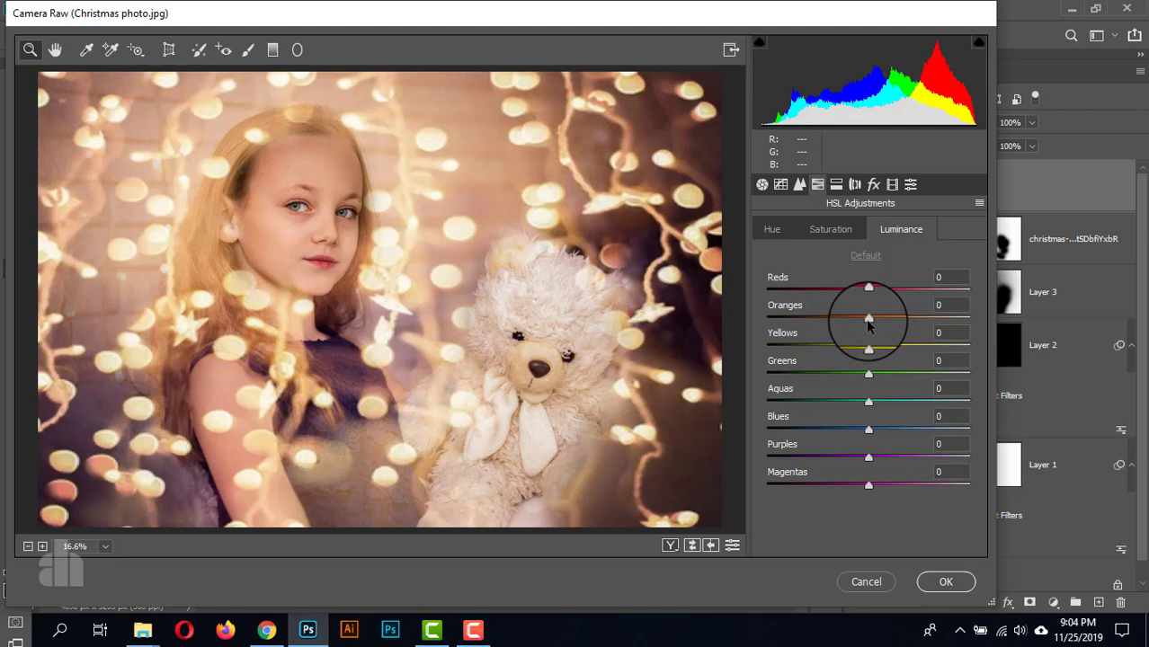
mouse_move(868, 324)
mouse_down()
mouse_move(883, 314)
mouse_move(868, 319)
mouse_up()
click(819, 187)
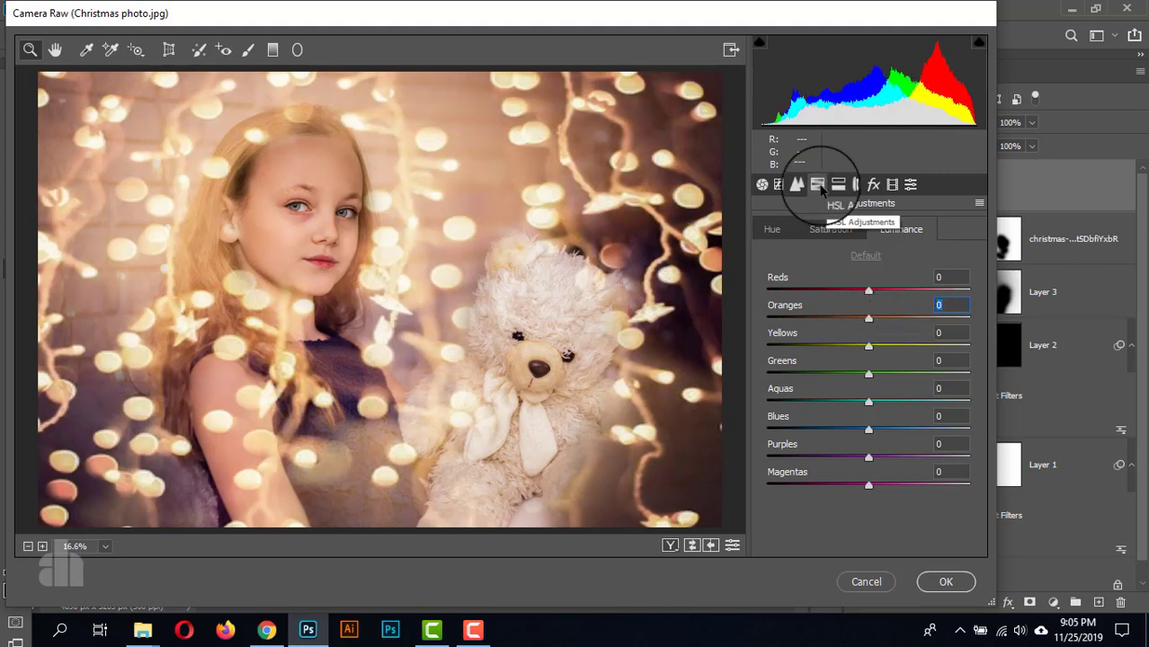
Add a post-crop vignette with Amount -43, Feather 100 and Midpoint 24, and apply the Camera Raw Filter.
click(871, 186)
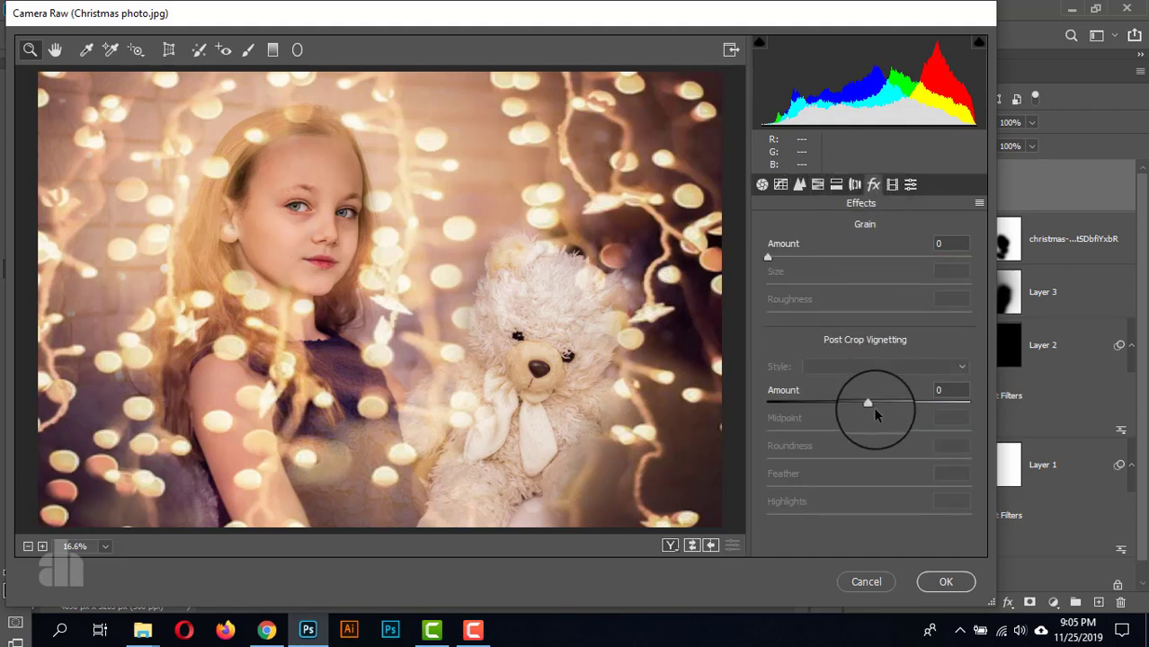
drag(867, 404, 824, 412)
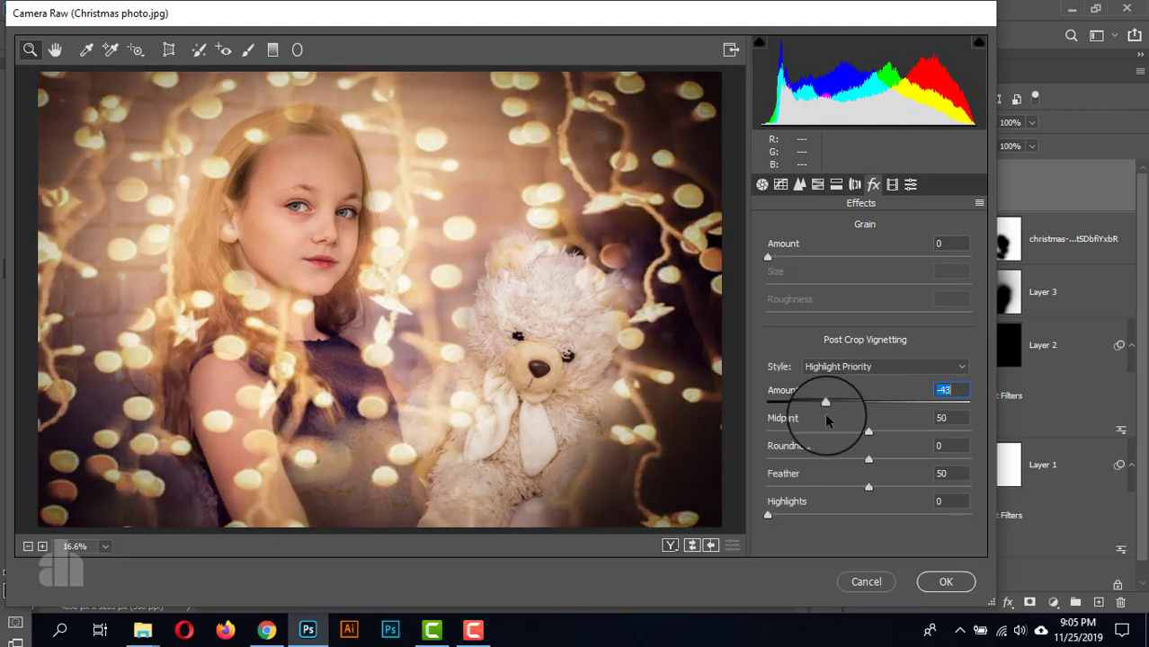
drag(868, 490, 1025, 470)
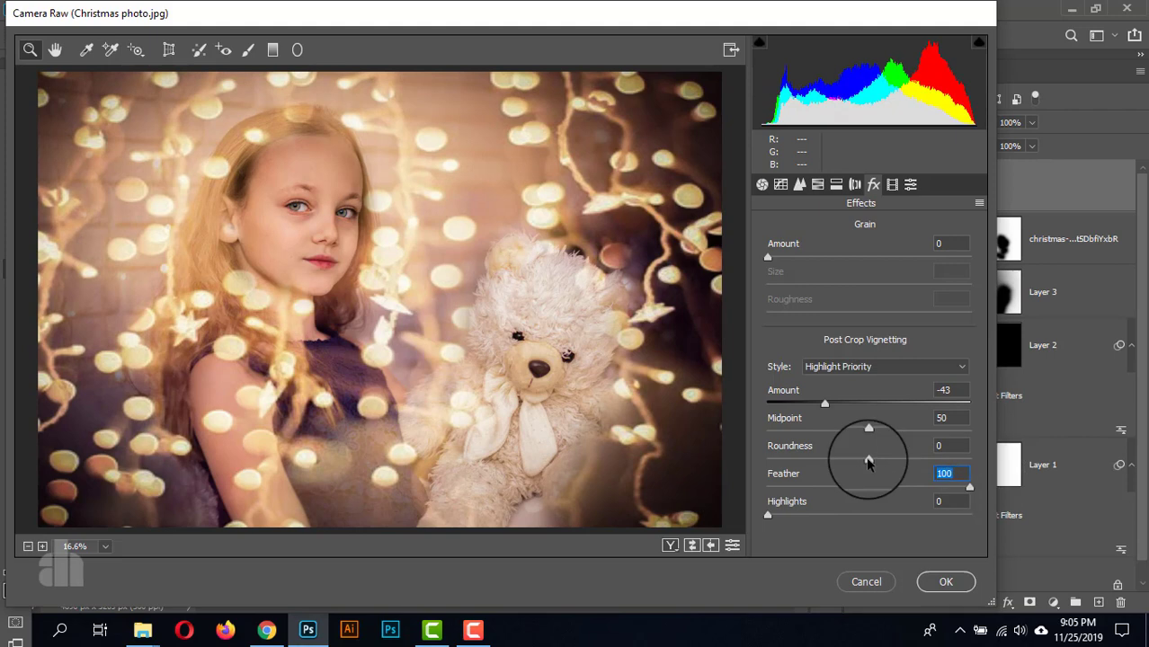
drag(867, 442, 817, 438)
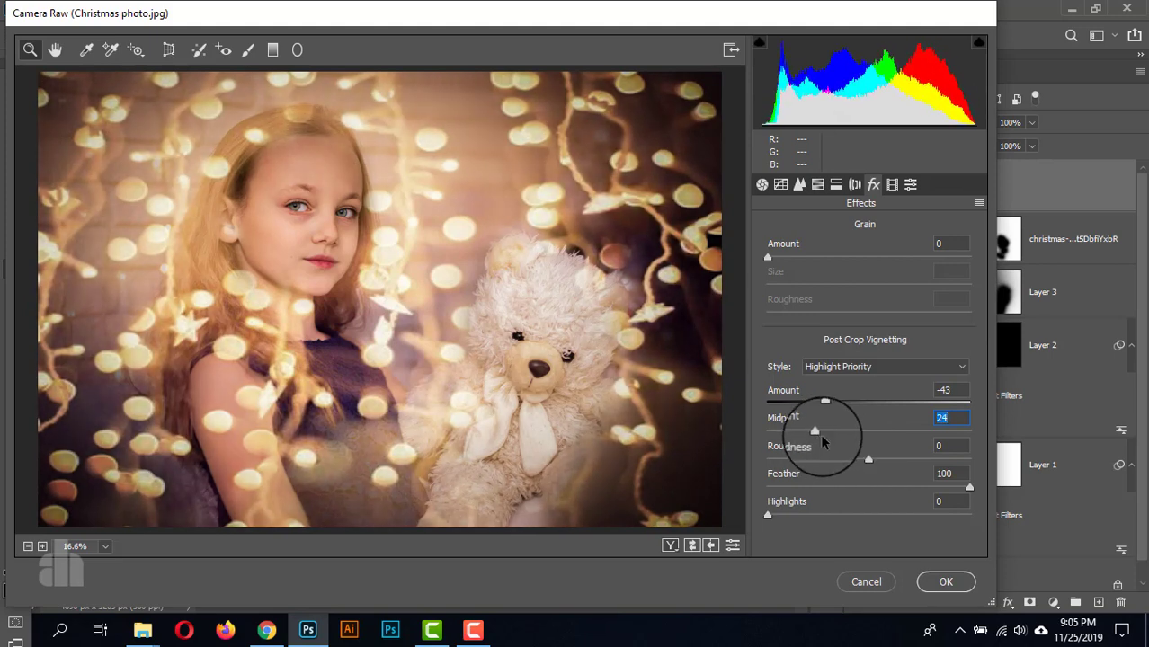
click(946, 582)
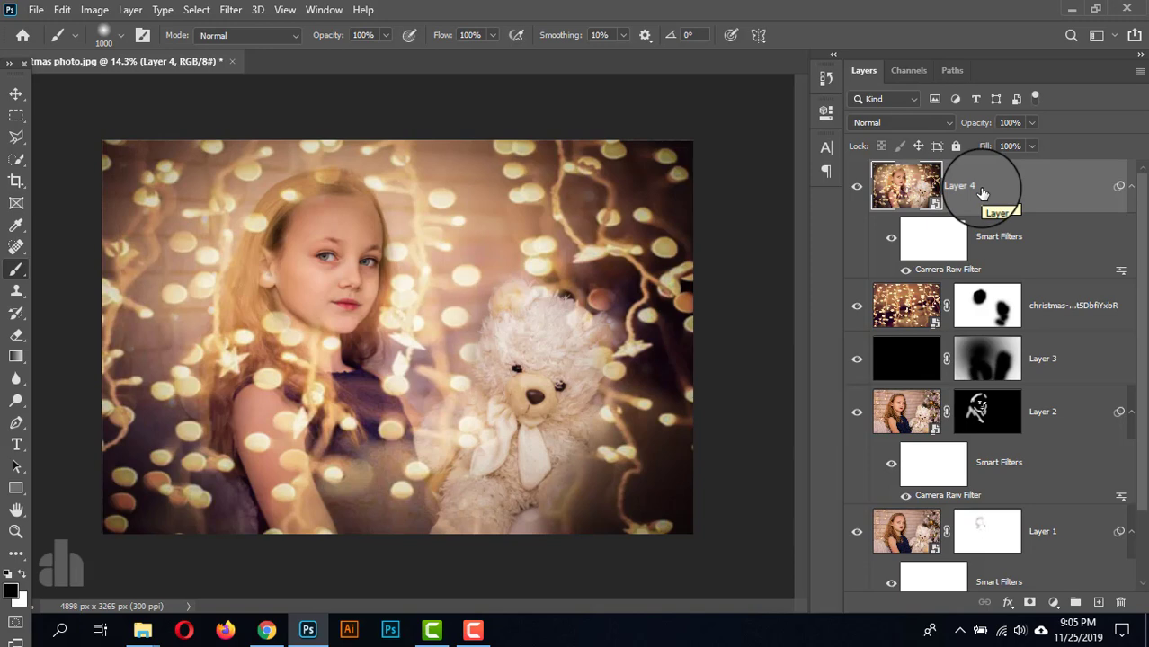
Open Layer 4 in the Nik Collection's Color Efex Pro 4 and choose the Cross Processing filter.
click(227, 9)
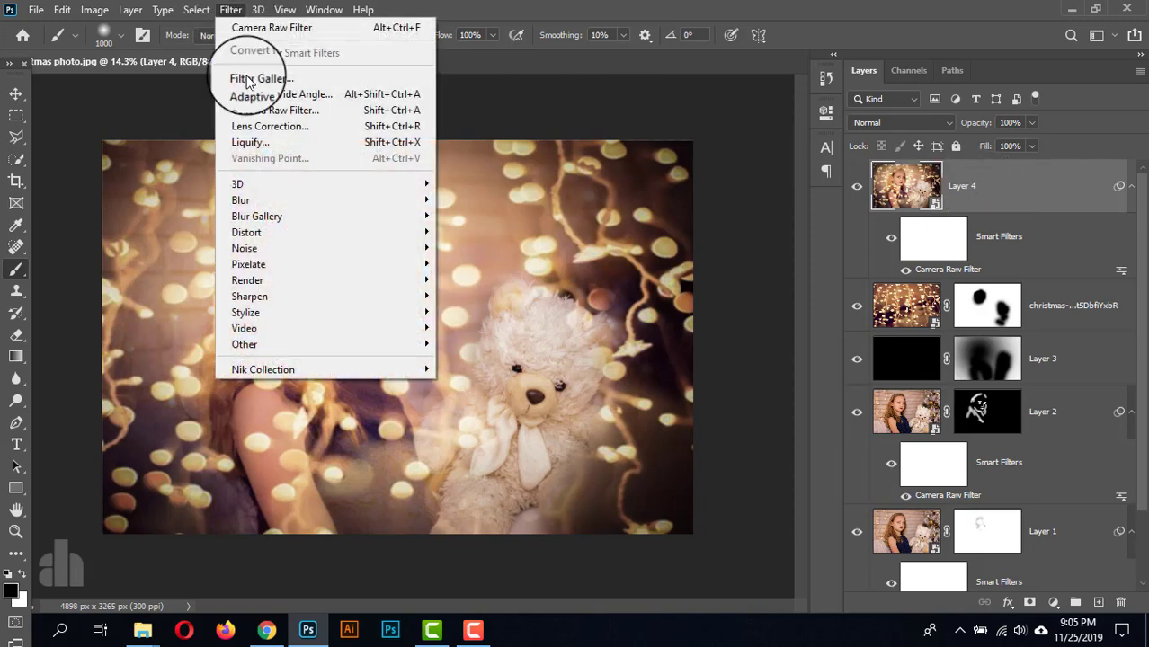
mouse_move(303, 374)
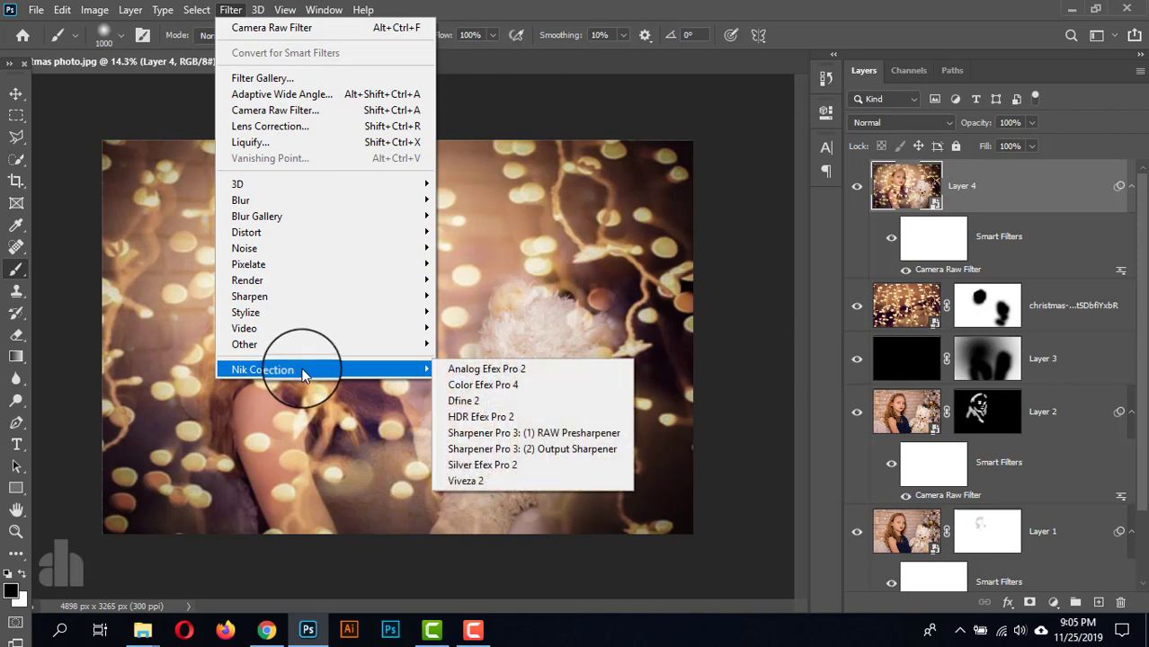
click(483, 385)
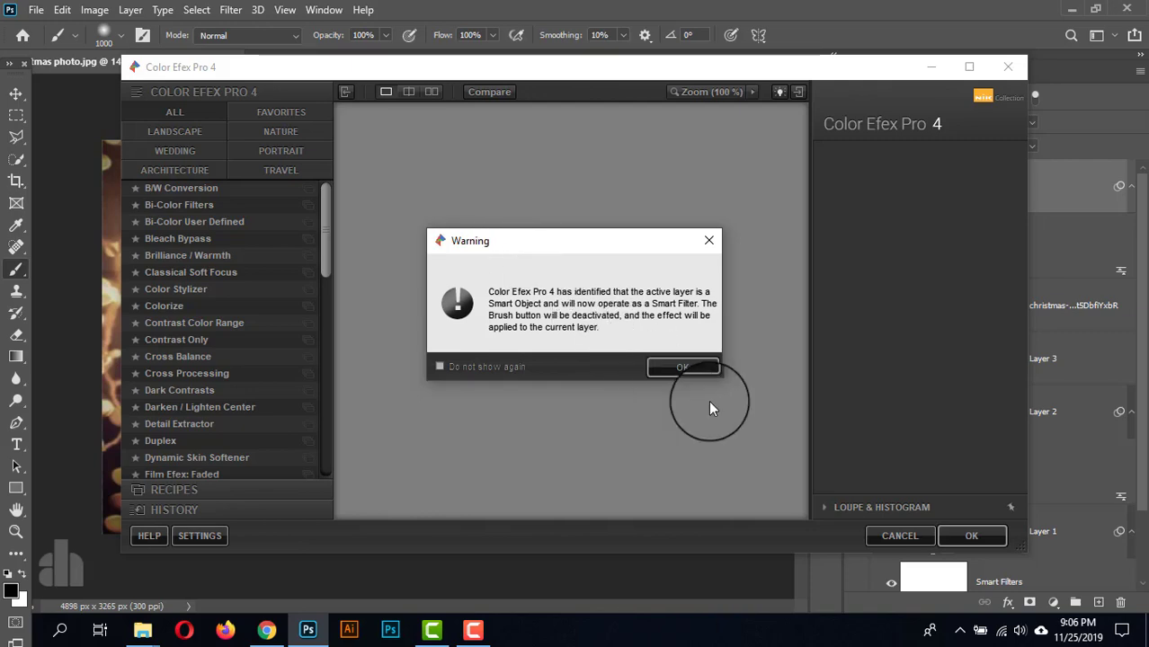
click(689, 367)
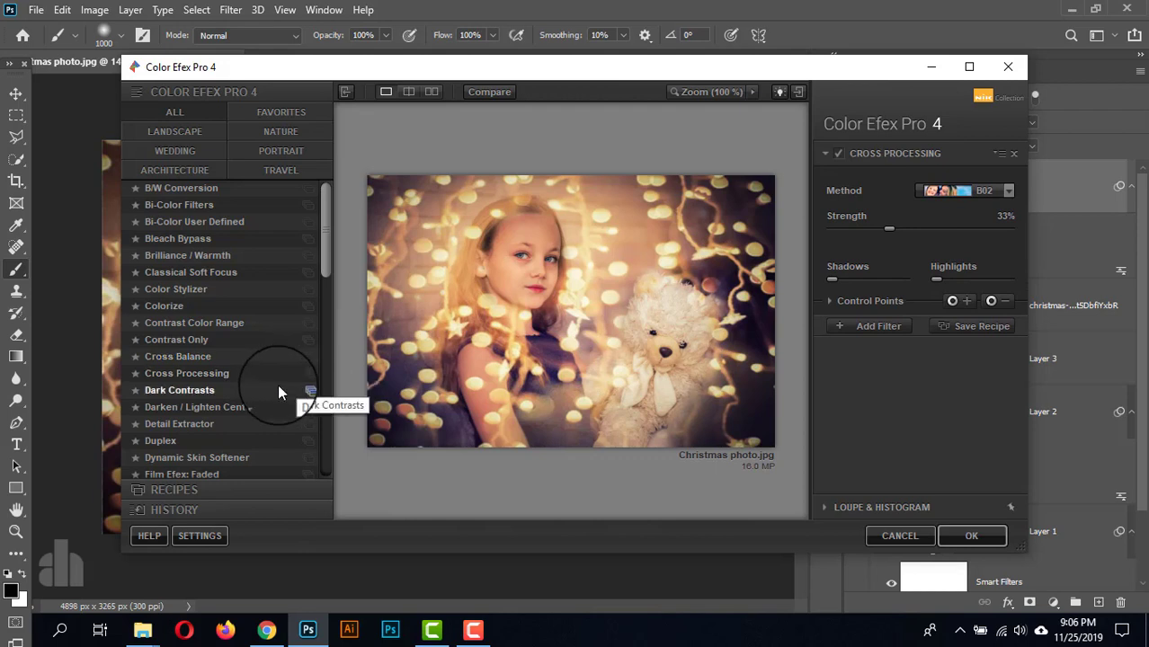
click(220, 373)
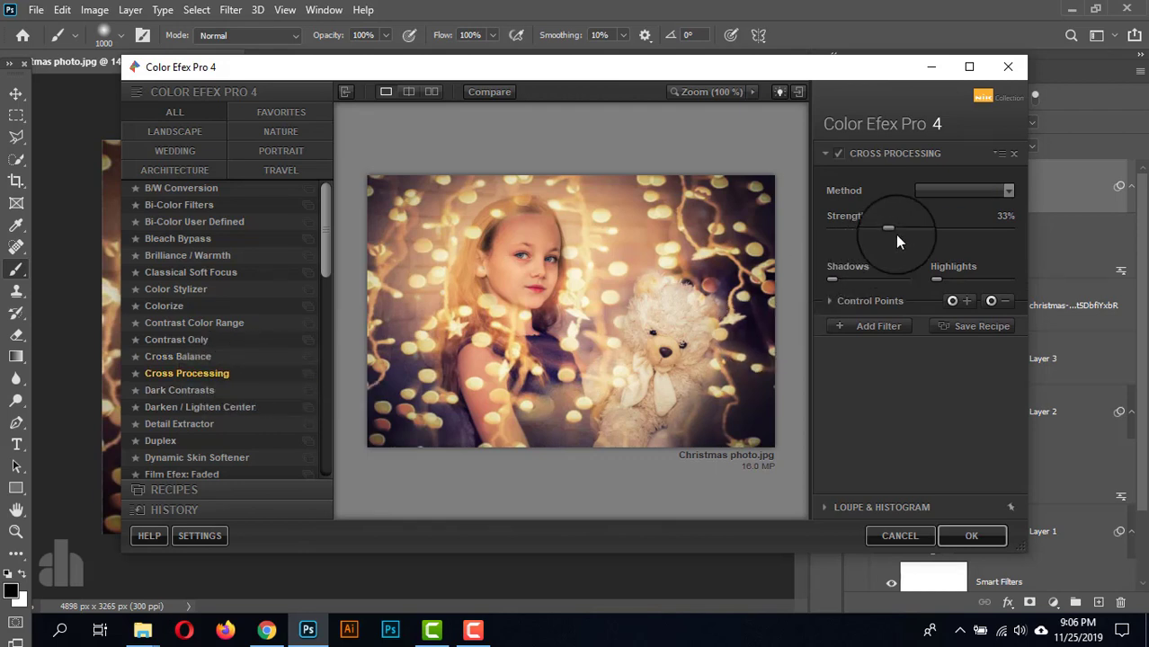
Set the Cross Processing method to B02, toggle the effect off and on to compare, and apply it to Layer 4.
click(924, 189)
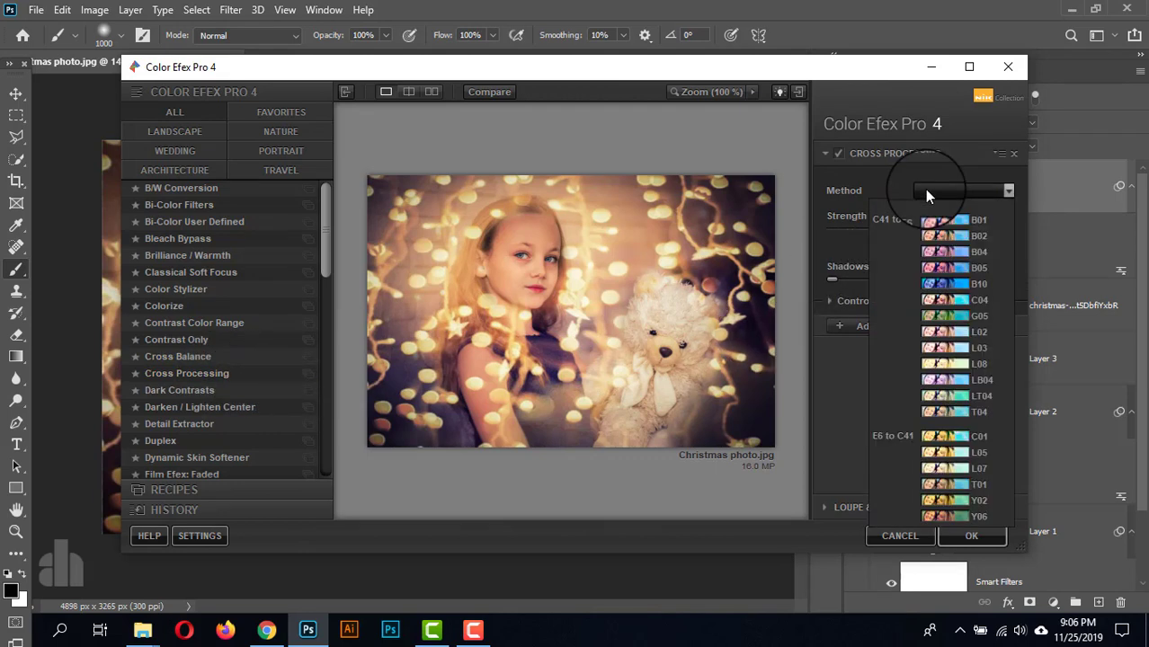
click(967, 236)
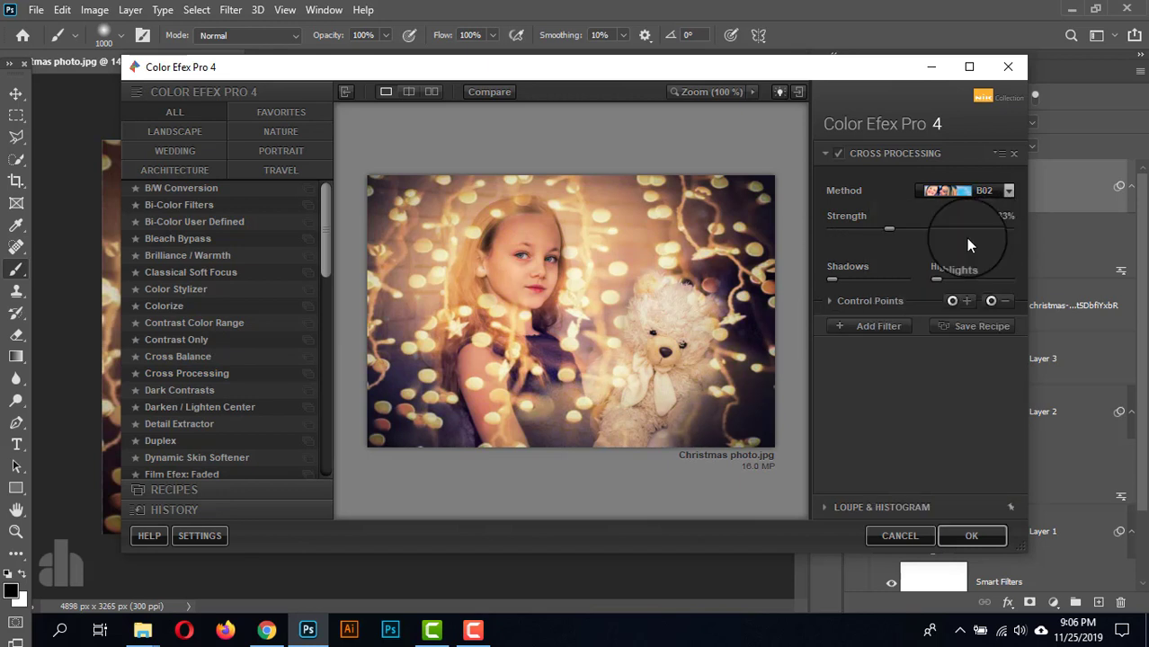
click(839, 152)
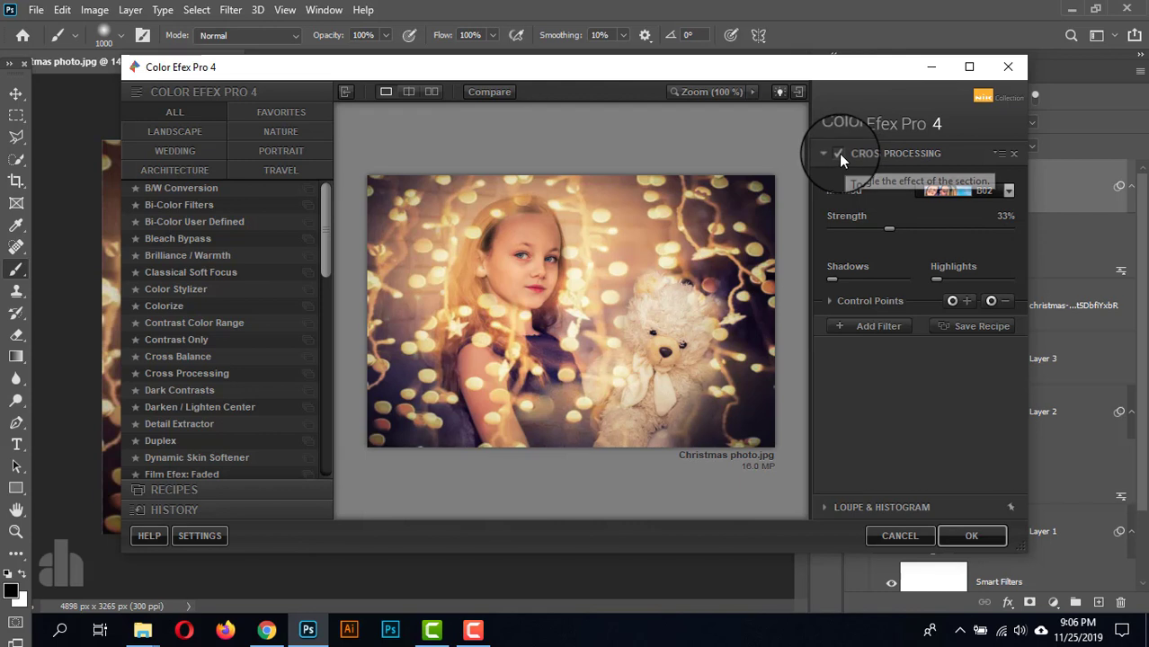
click(839, 152)
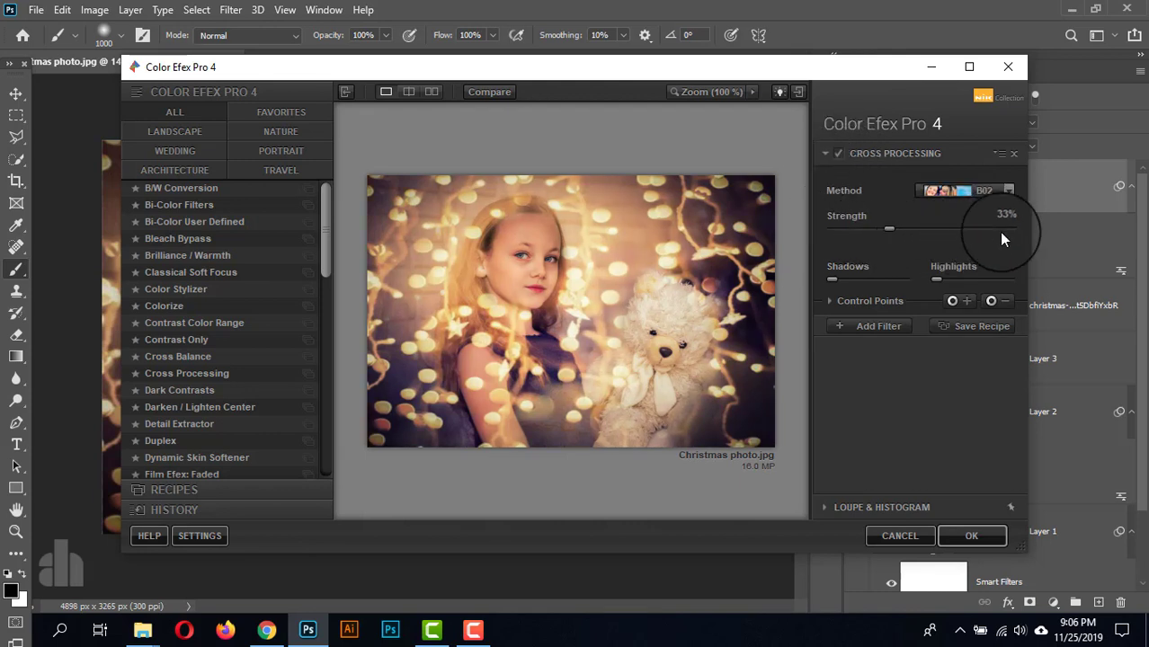
click(960, 537)
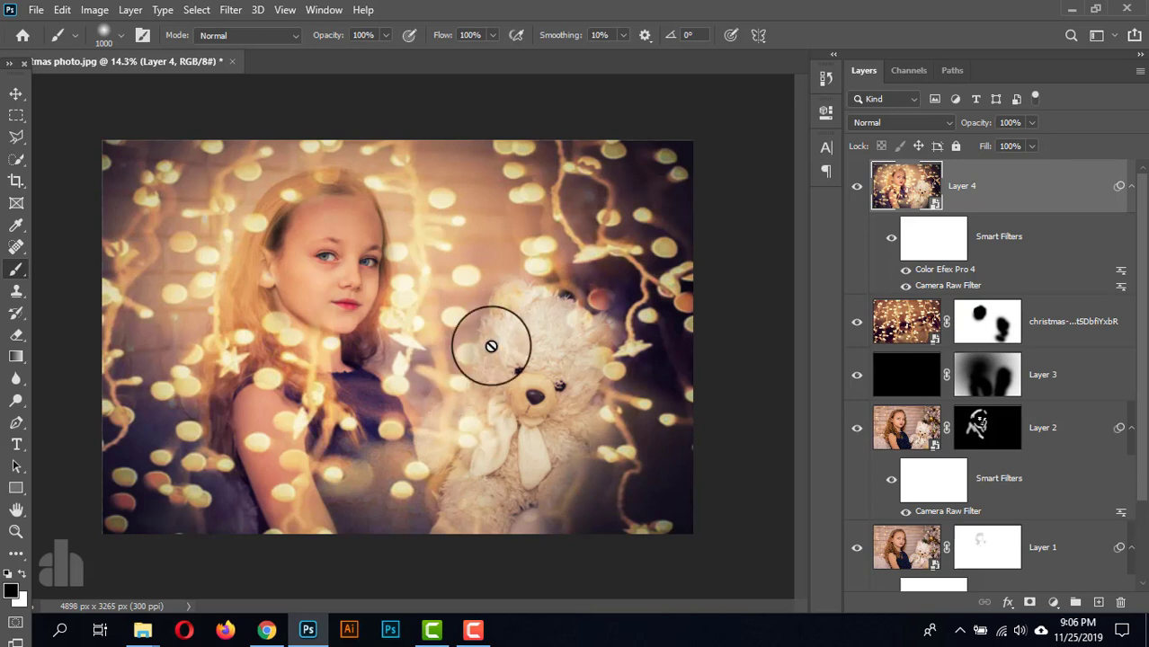
Isolate the Background layer and bring back all layers to compare the original photo with the final color grade.
scroll(918, 538, down, 2)
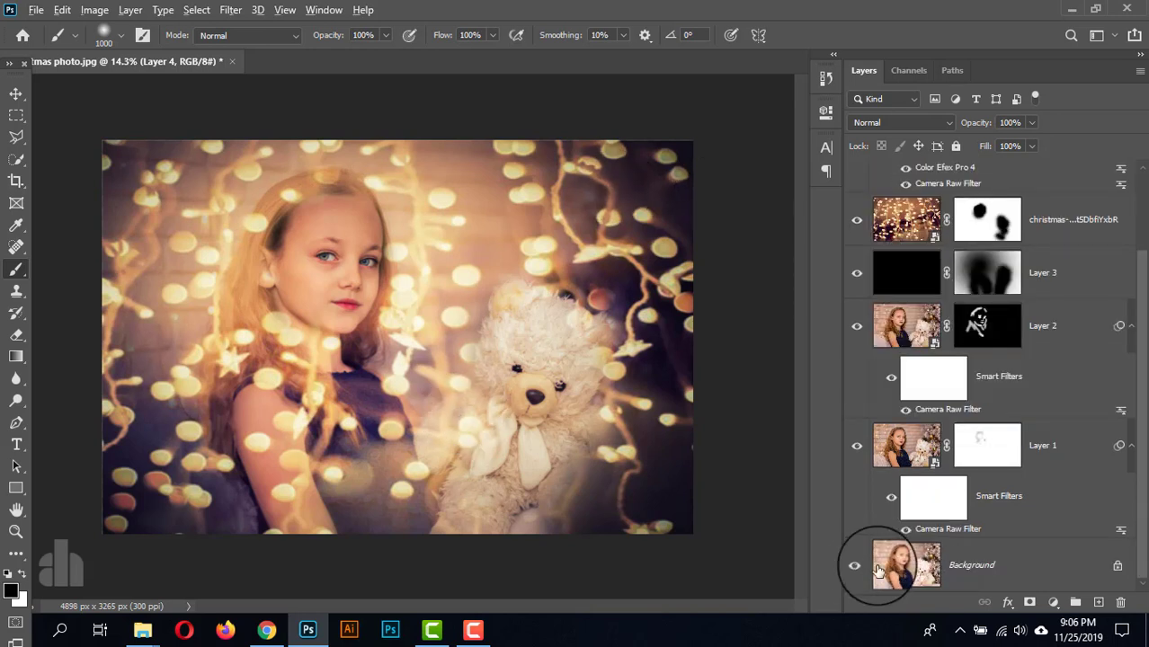
key(alt)
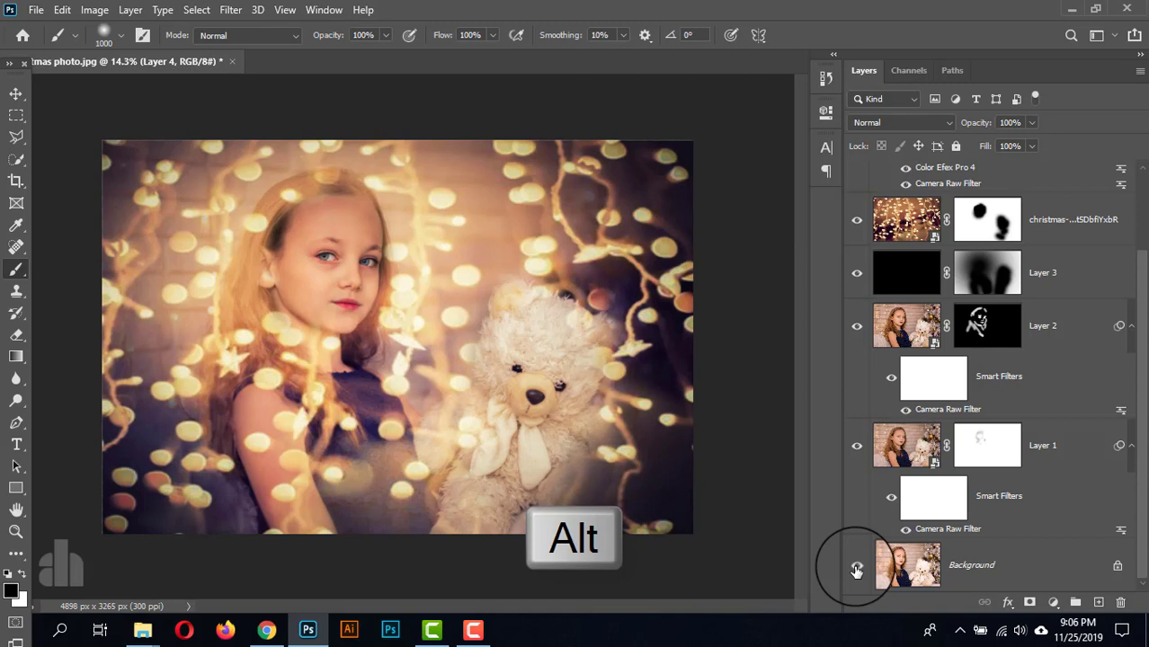
alt+click(856, 570)
alt+click(856, 570)
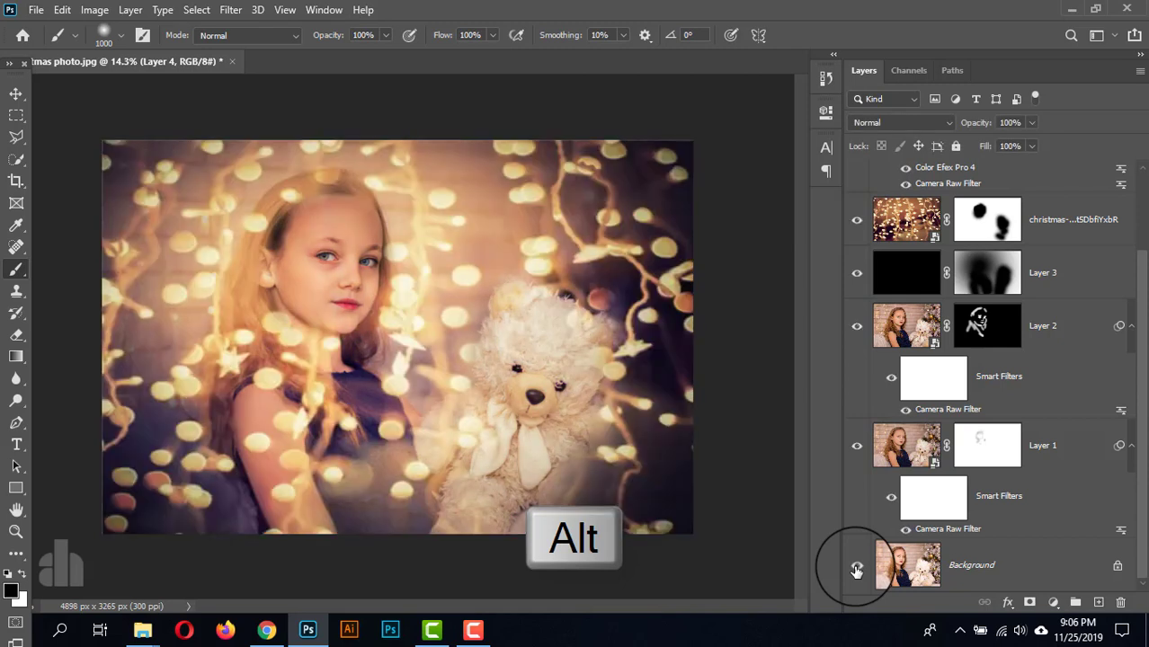